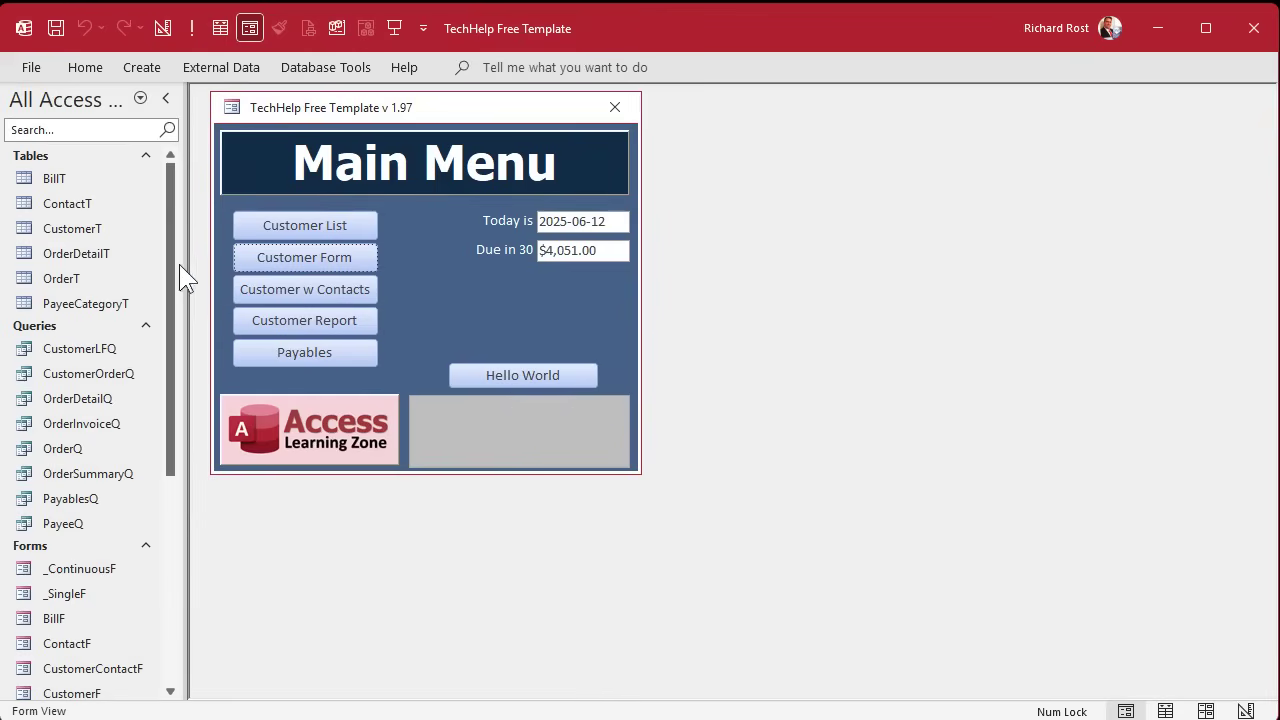
# Open the PayablesR report to review its aging columns, and close it again.
pyautogui.moveTo(179, 264); pyautogui.dragTo(177, 491)
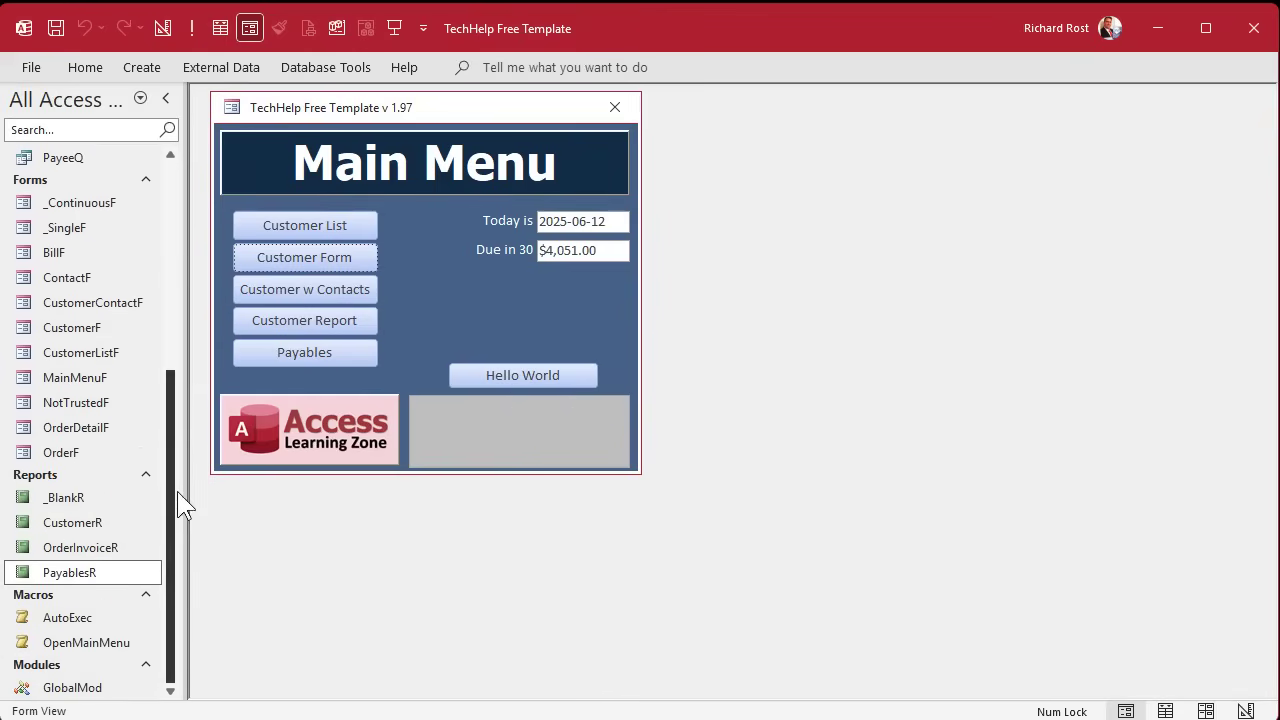
pyautogui.doubleClick(62, 578)
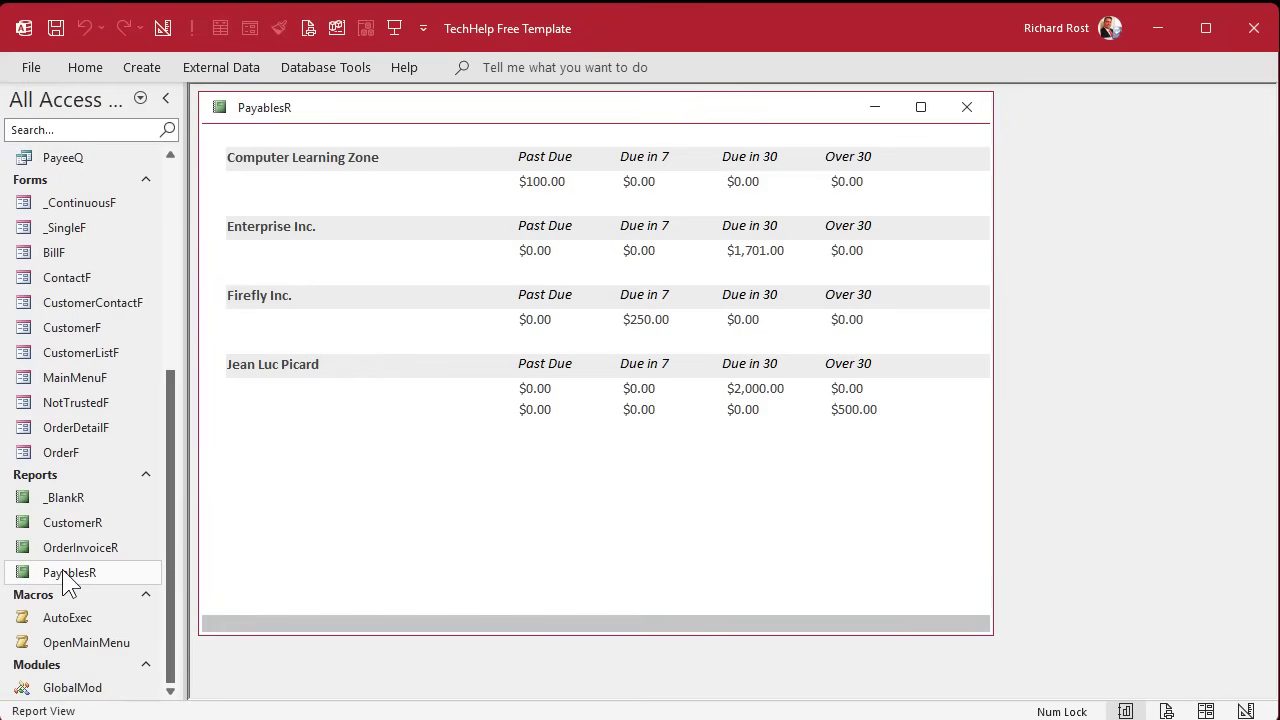
pyautogui.click(955, 103)
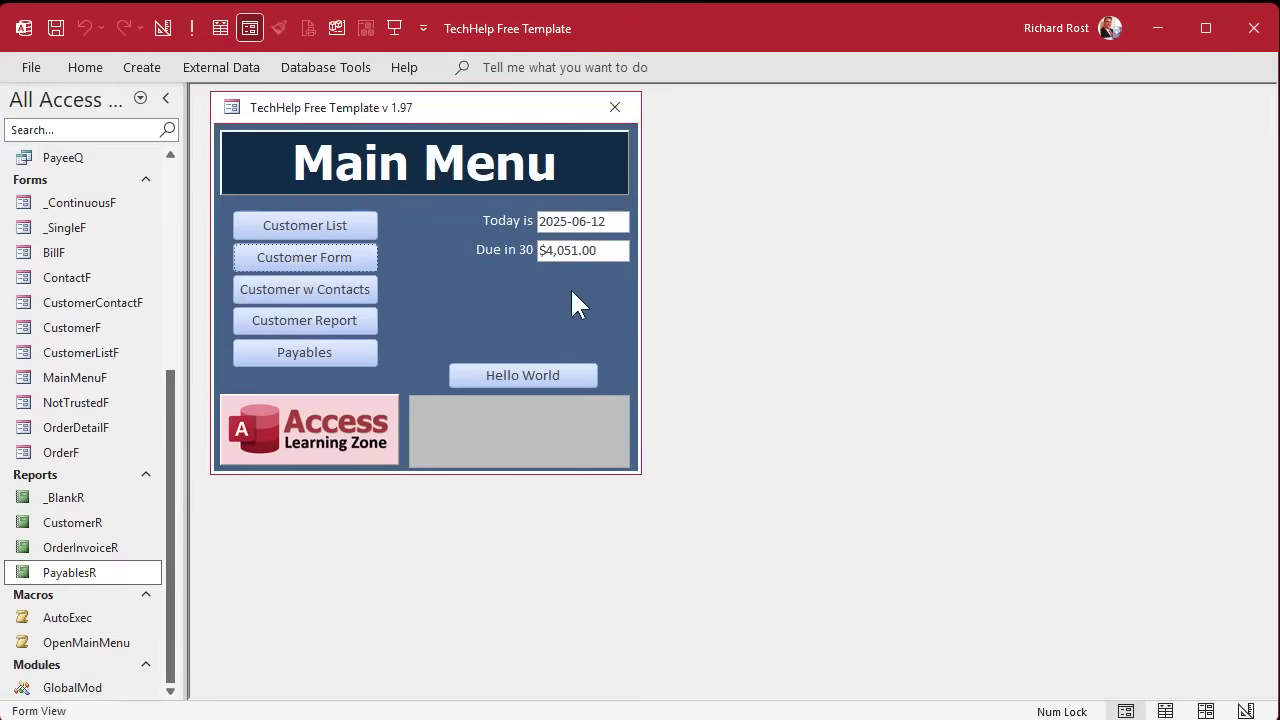
# Open the payables form BillF from the Main Menu and switch it to Design View.
pyautogui.rightClick(427, 268)
pyautogui.click(305, 352)
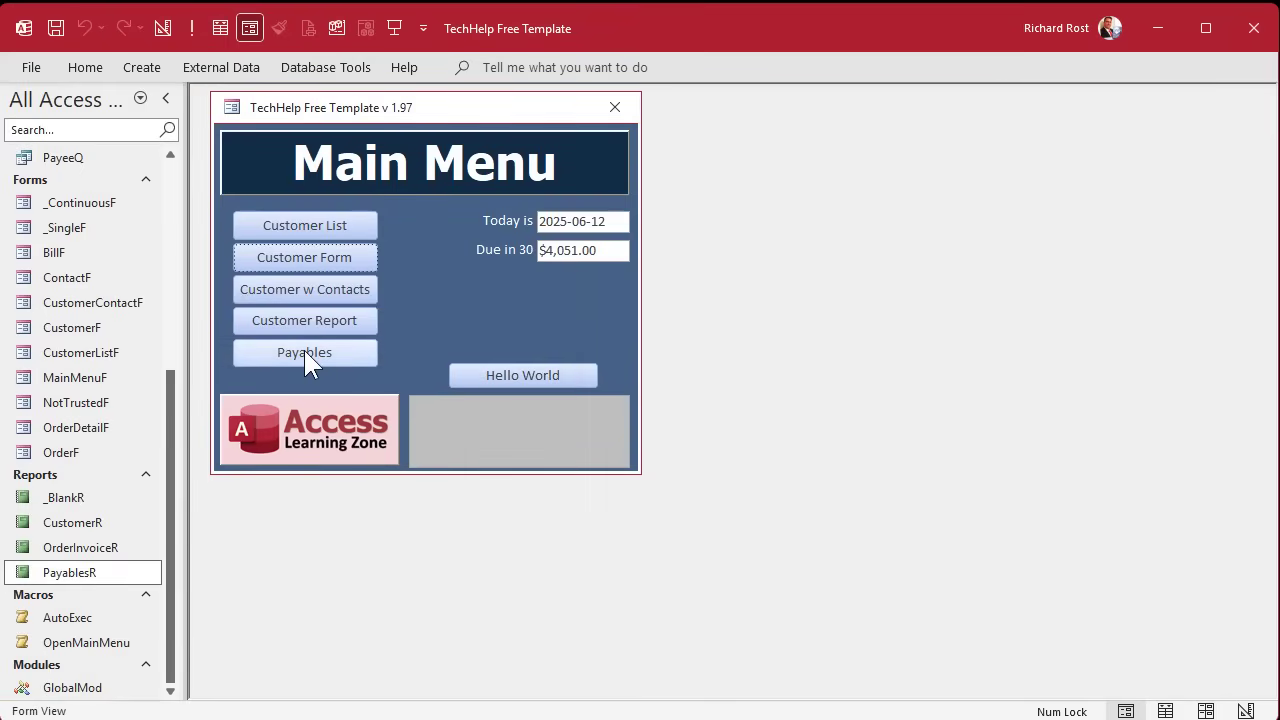
pyautogui.click(304, 352)
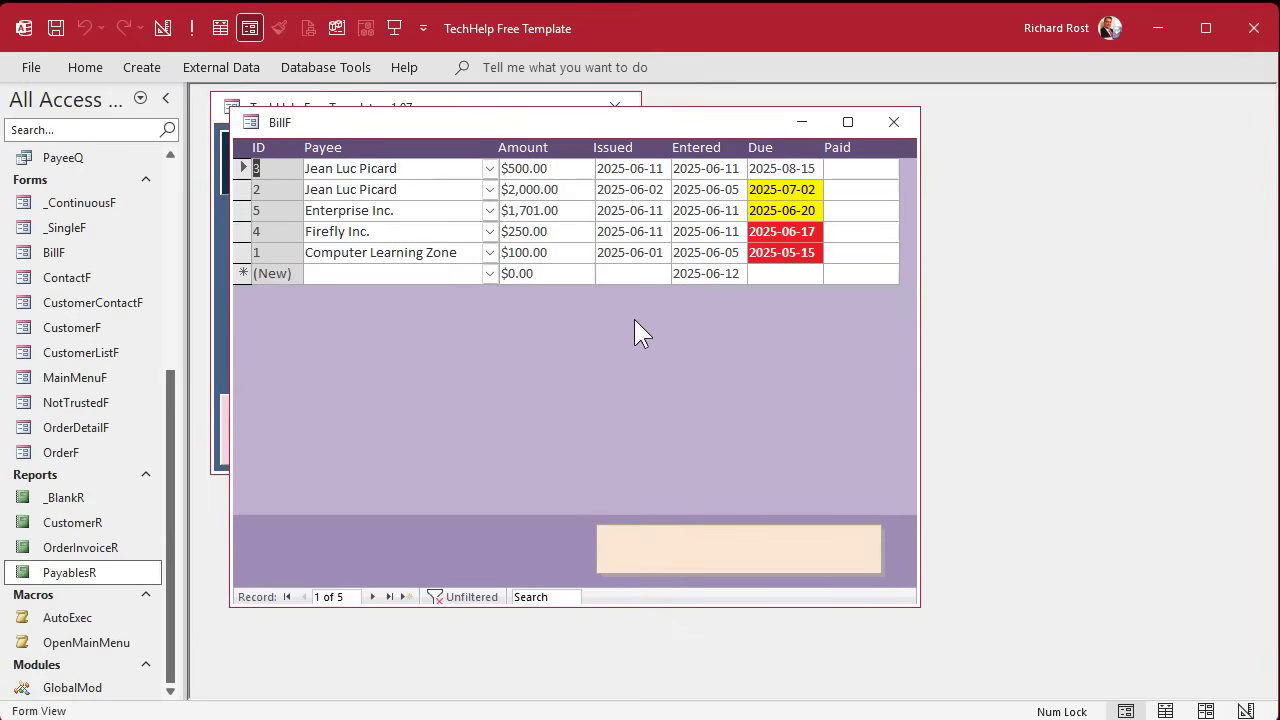
pyautogui.rightClick(586, 140)
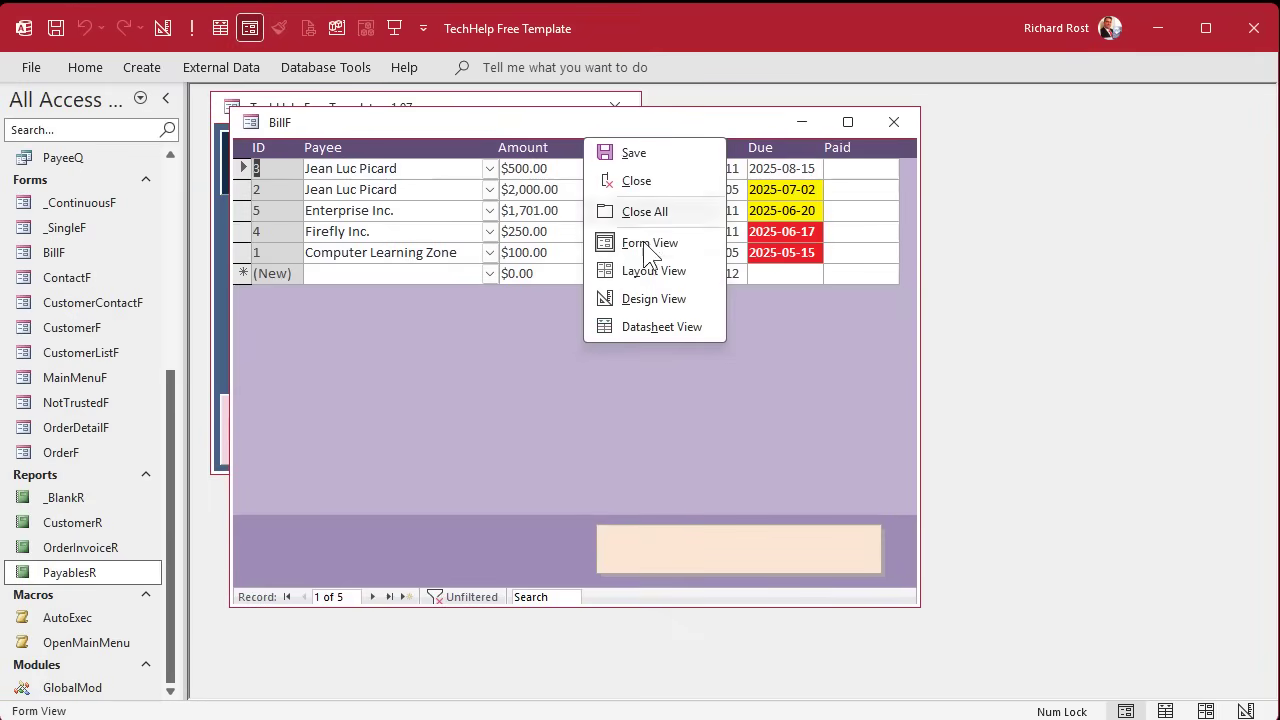
pyautogui.click(642, 300)
# Add a command button to the BillF form footer that previews the PayablesR report.
pyautogui.click(504, 68)
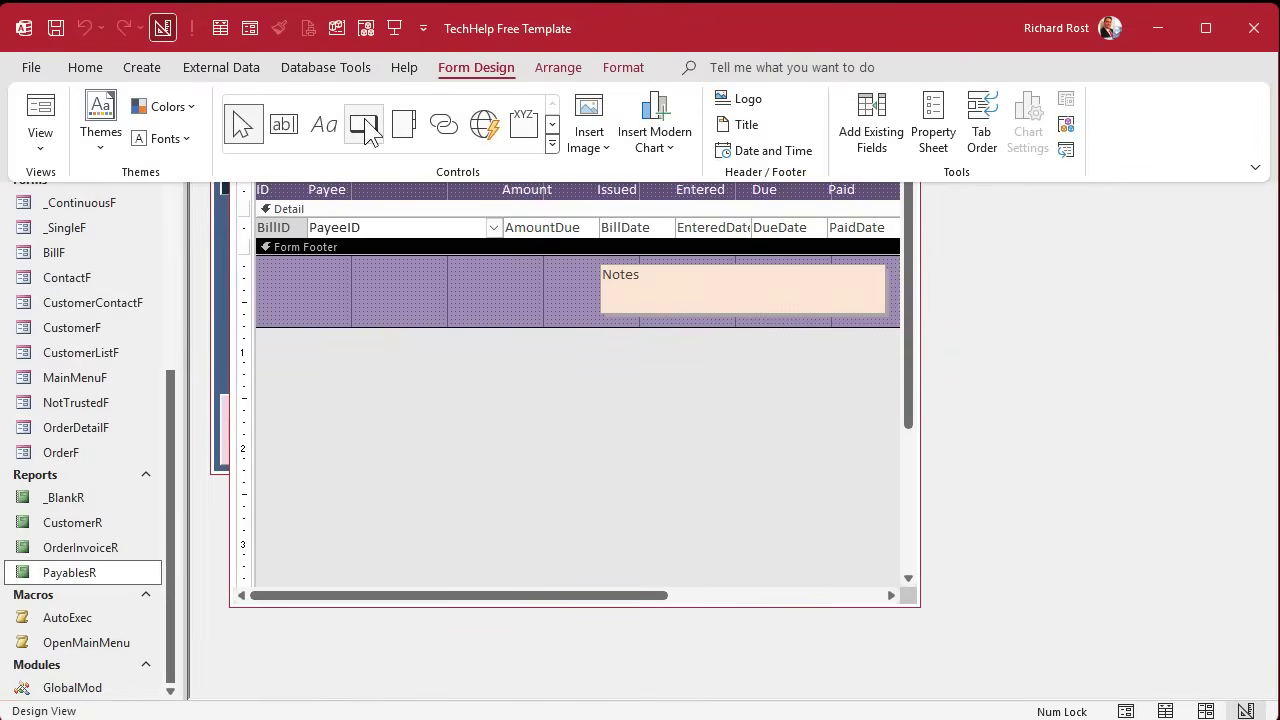
pyautogui.click(364, 124)
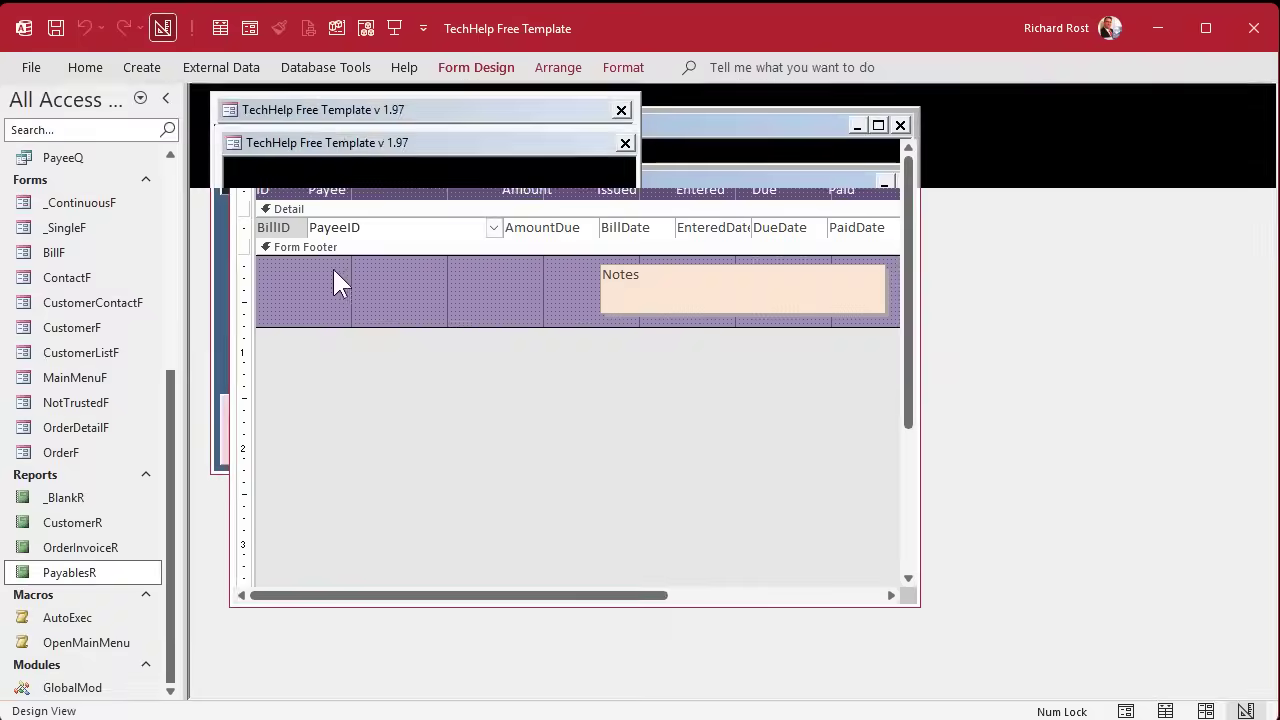
pyautogui.click(328, 270)
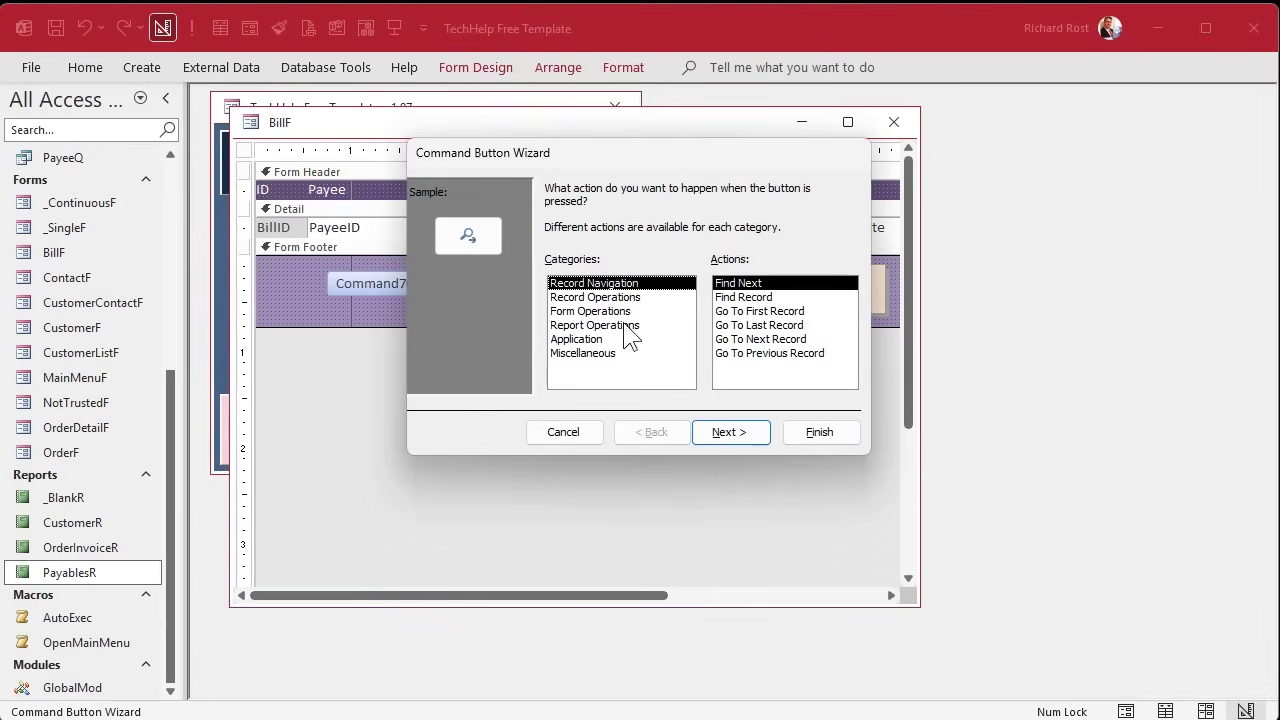
pyautogui.click(623, 325)
pyautogui.click(757, 313)
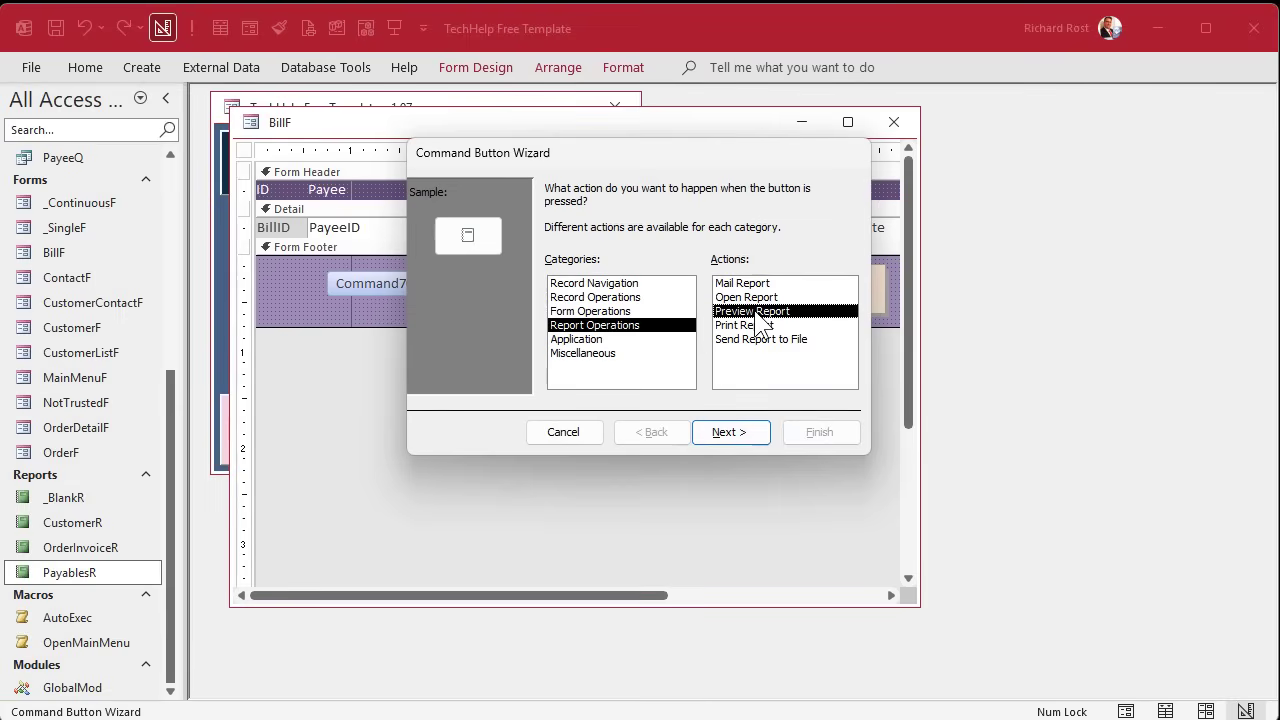
pyautogui.click(728, 432)
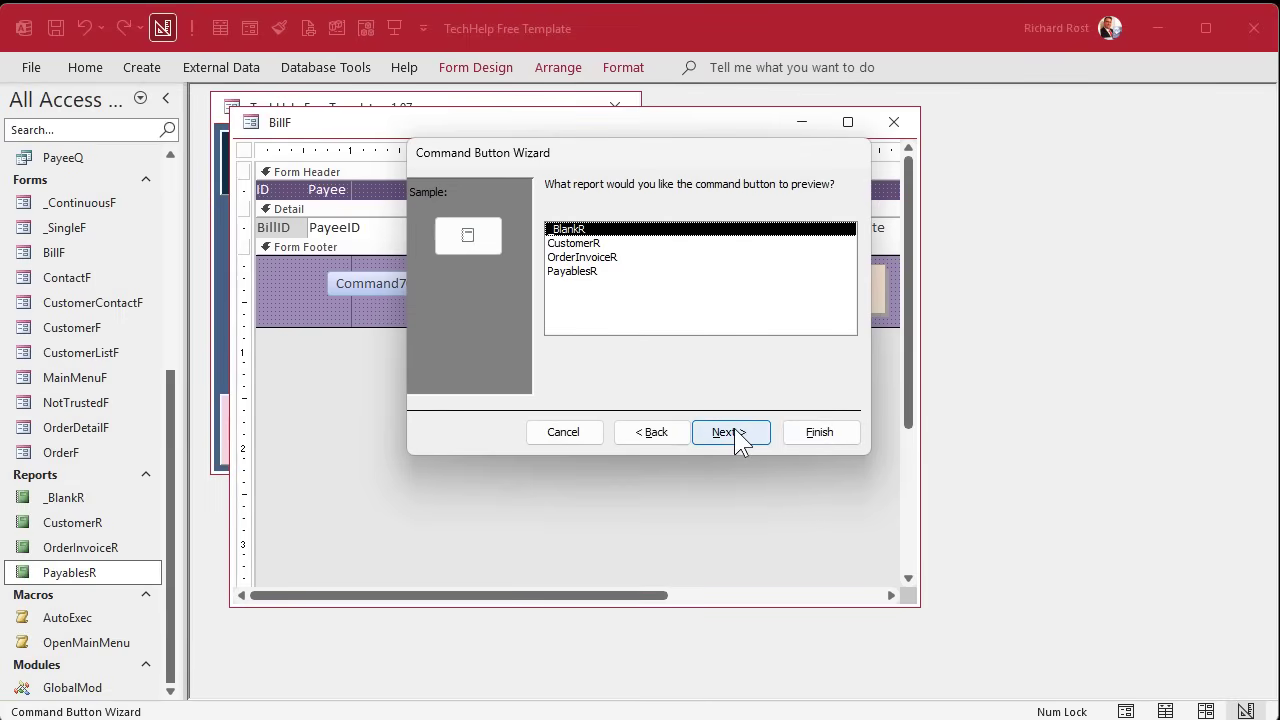
pyautogui.click(598, 271)
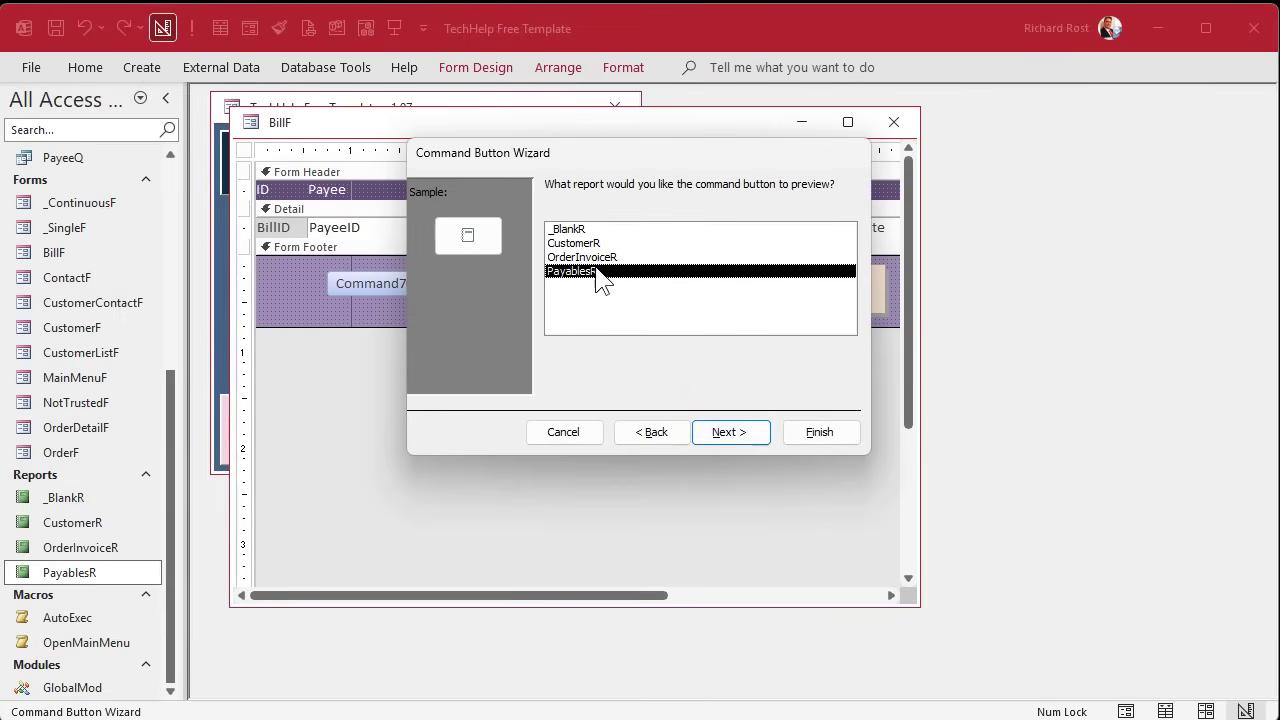
pyautogui.click(729, 432)
# Caption the new command button Report, name it PayablesReportBtn, and close the BillF form.
pyautogui.click(575, 278)
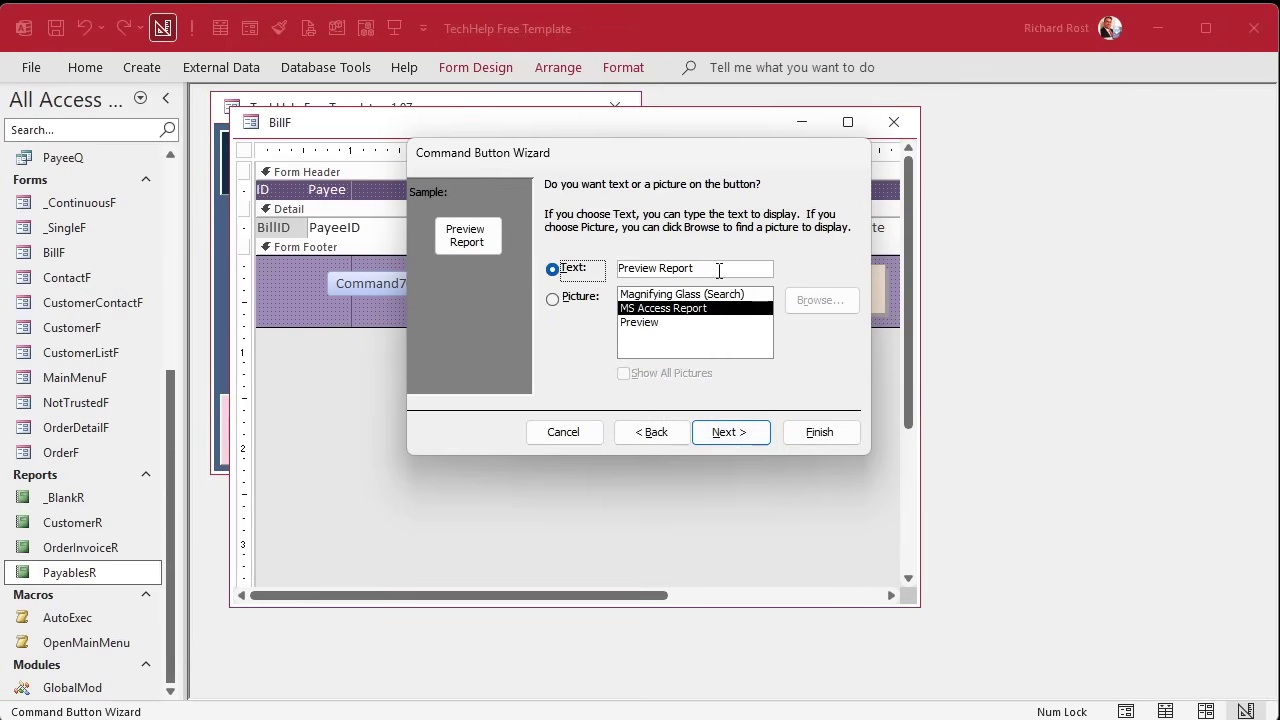
pyautogui.click(720, 268)
pyautogui.moveTo(658, 268); pyautogui.dragTo(566, 262)
pyautogui.press('Delete')
pyautogui.click(736, 434)
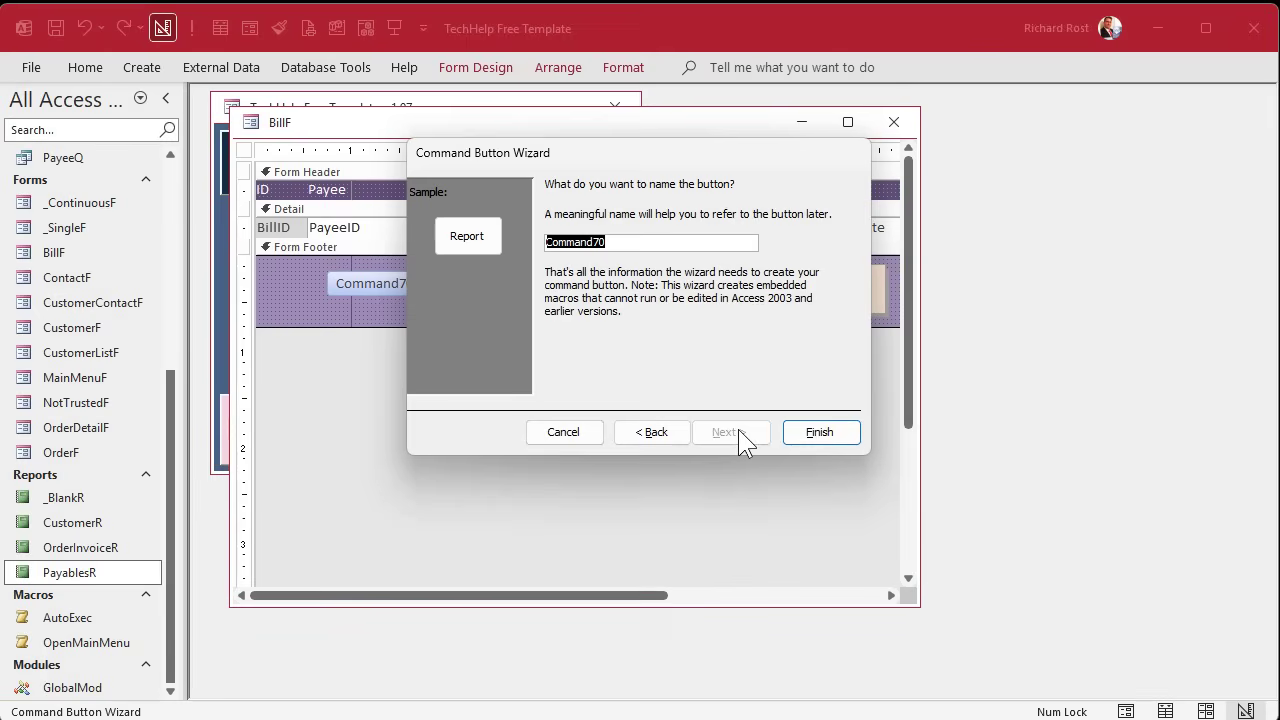
pyautogui.write('PayablesReportBtn')
pyautogui.press('Return')
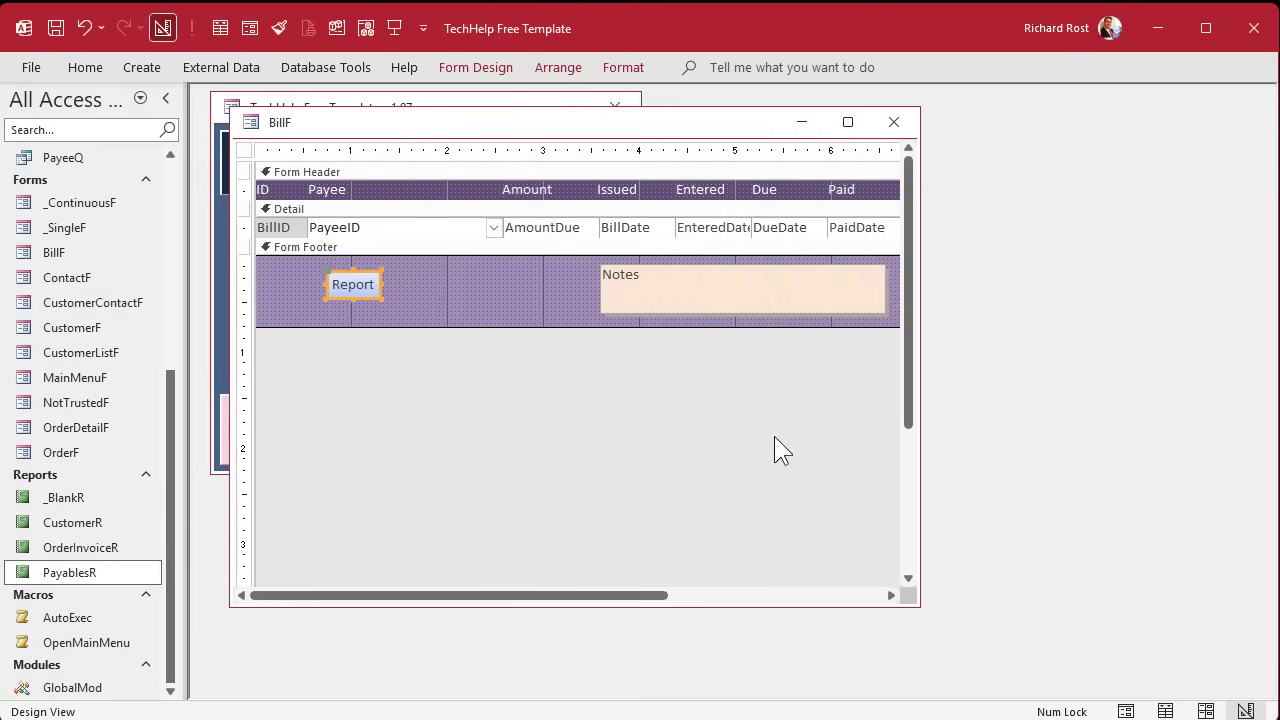
pyautogui.click(492, 306)
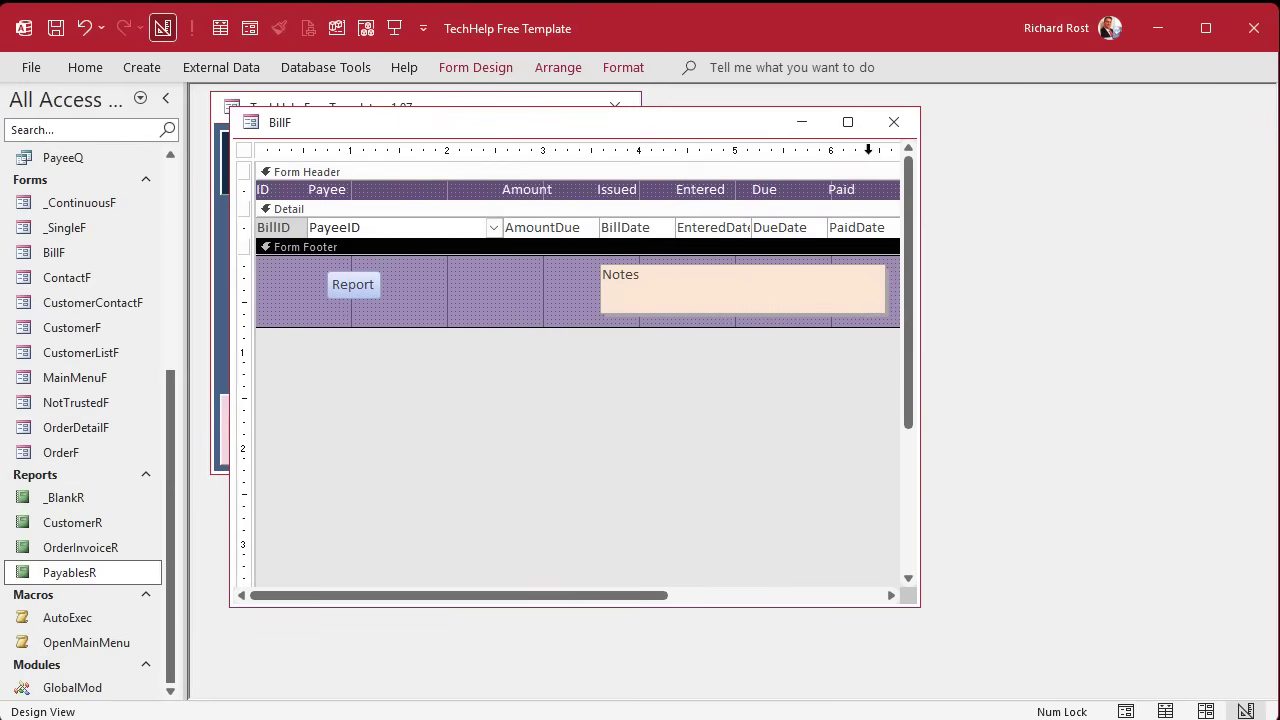
pyautogui.click(894, 122)
# Reopen the payables form, test its Report button by previewing the PayablesR report maximized, and close both.
pyautogui.click(312, 352)
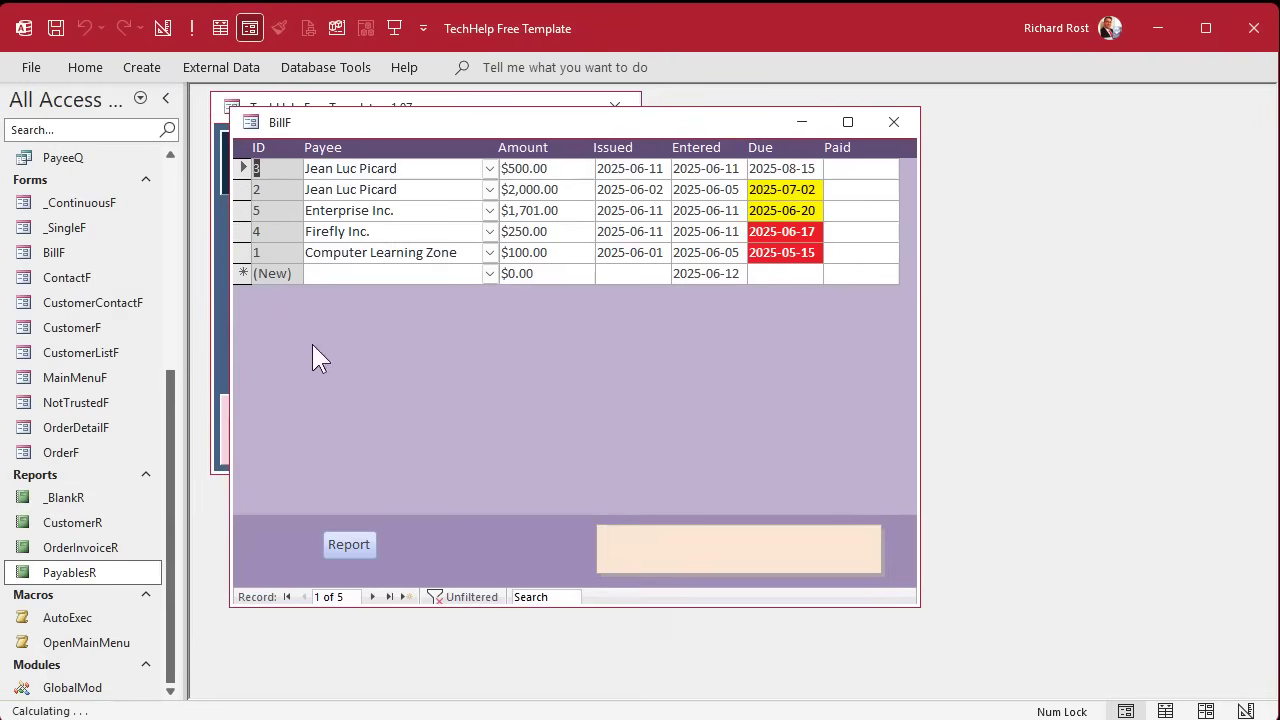
pyautogui.click(349, 544)
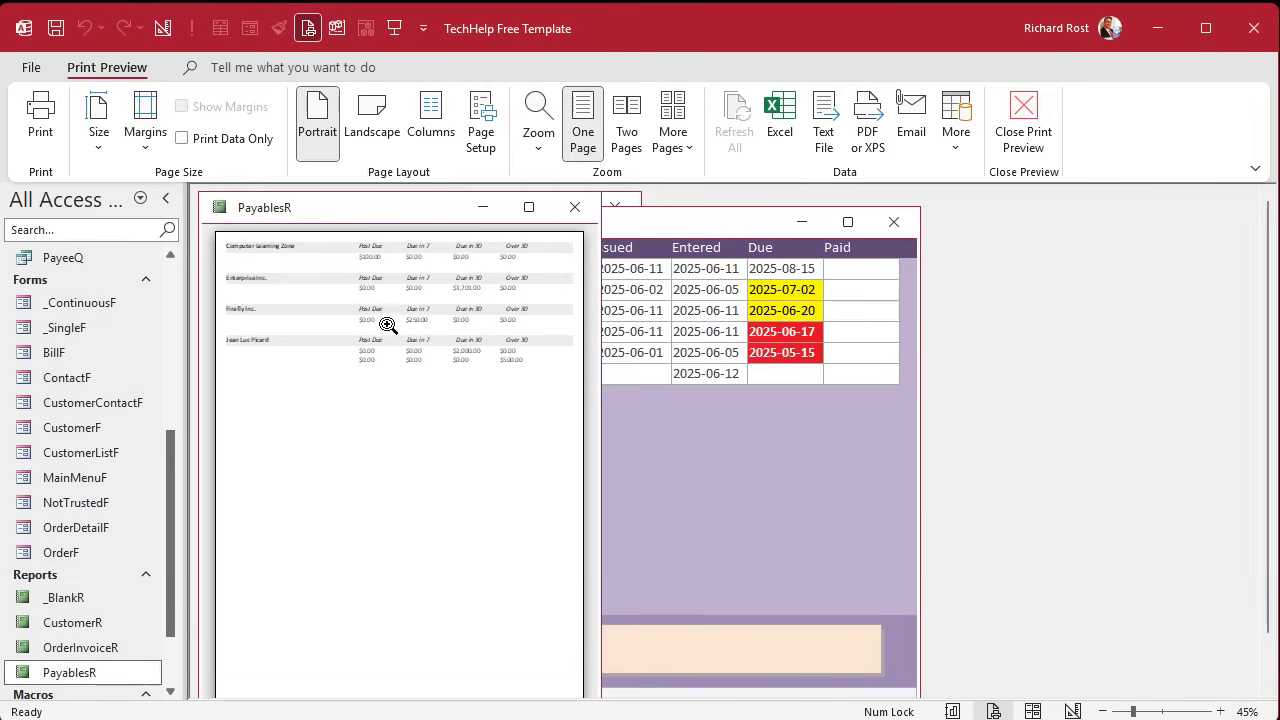
pyautogui.doubleClick(390, 207)
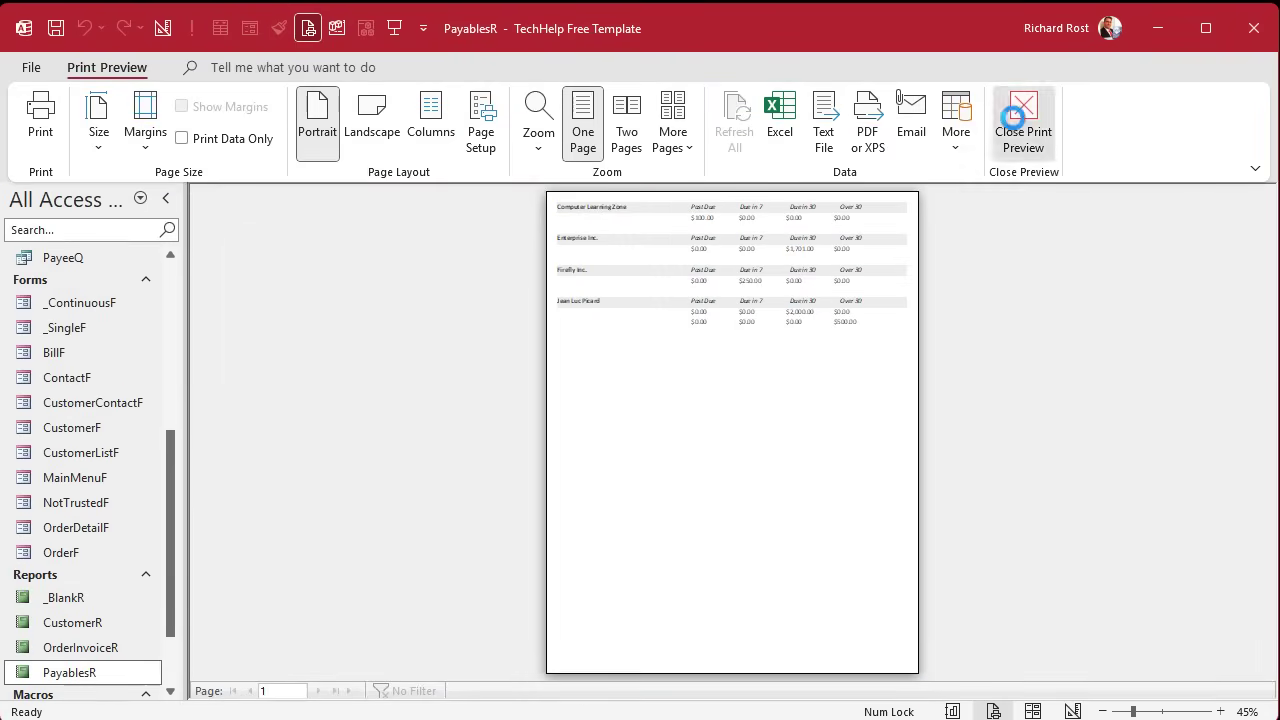
pyautogui.click(1020, 115)
pyautogui.click(1208, 67)
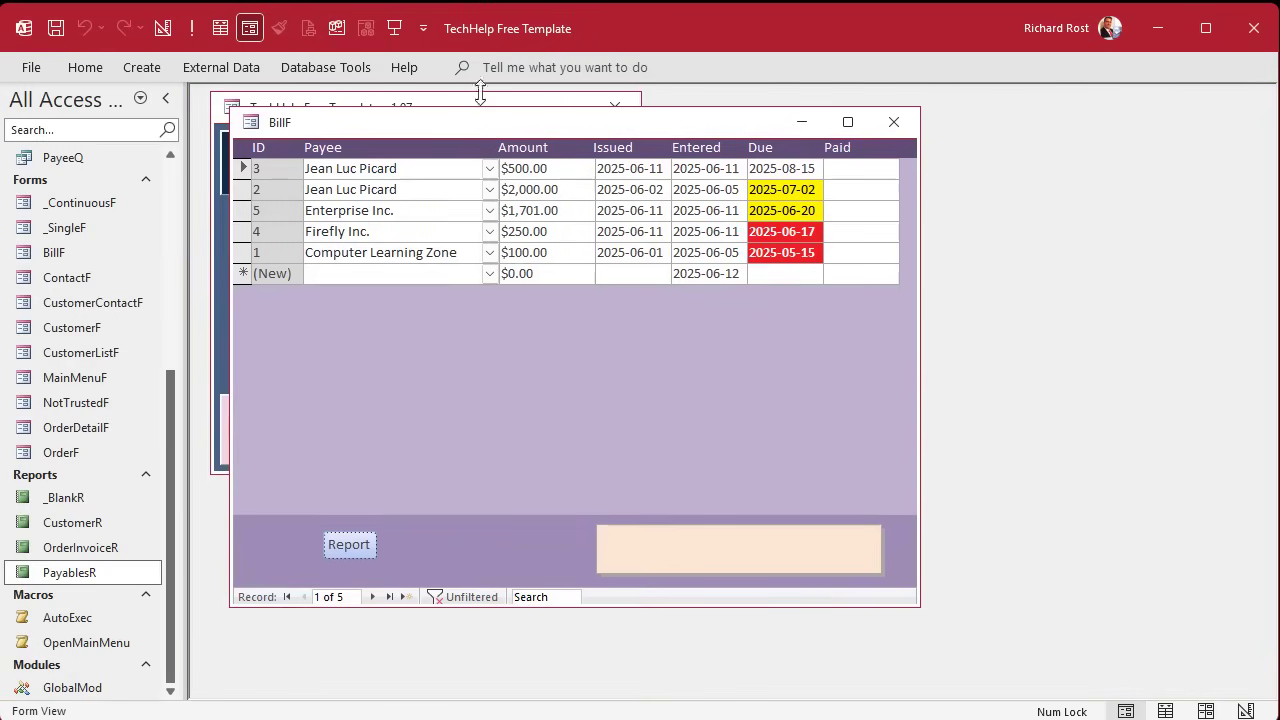
pyautogui.click(894, 122)
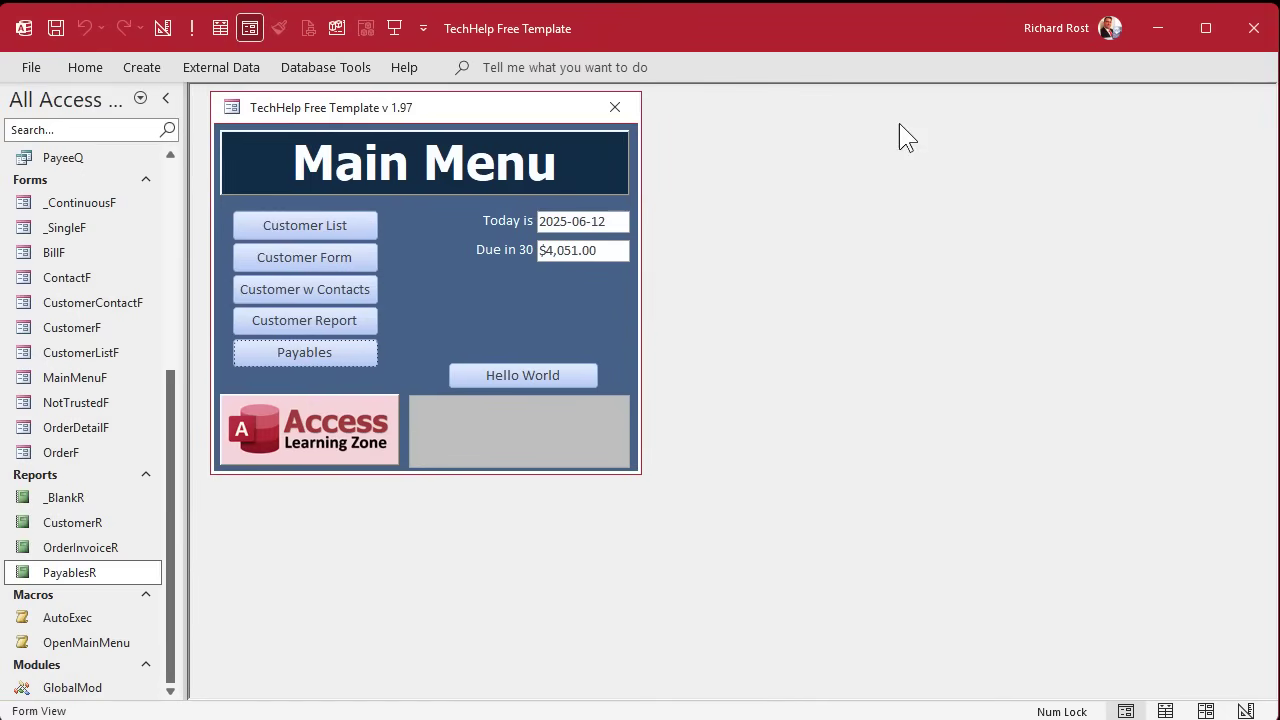
# Open the PayablesR report maximized in Design View and hide the Group, Sort, and Total pane.
pyautogui.rightClick(96, 574)
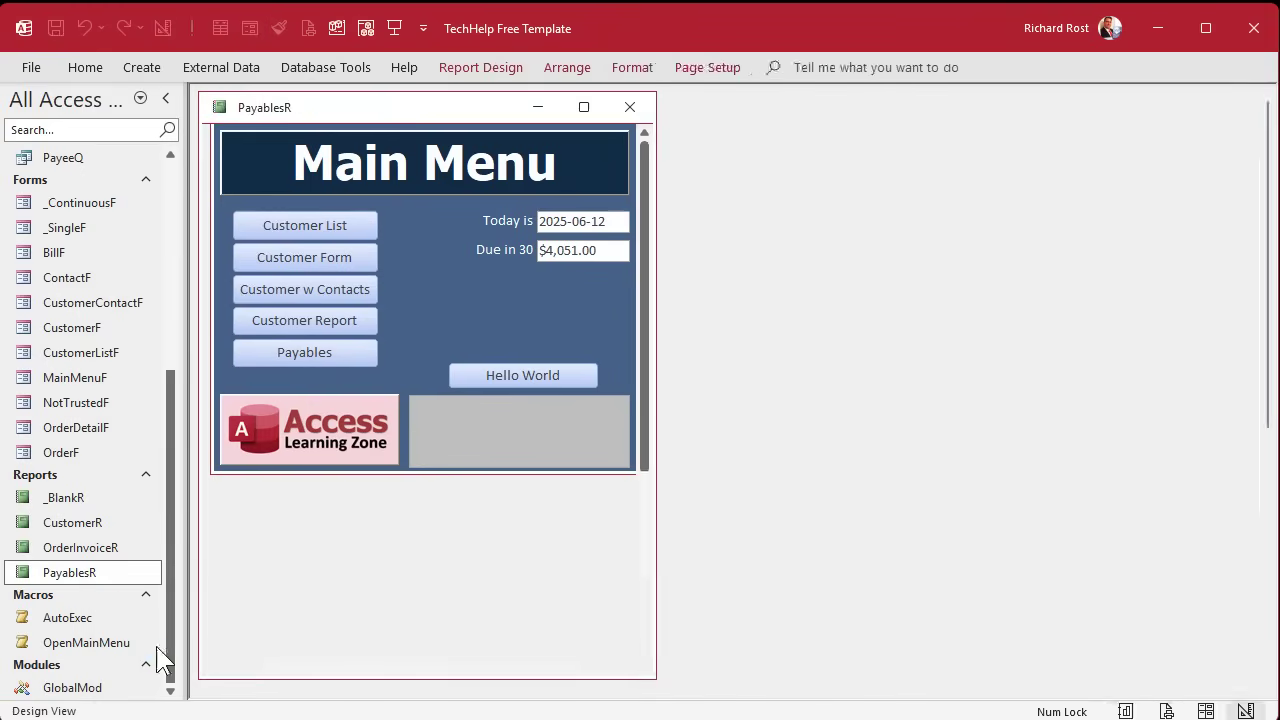
pyautogui.click(160, 645)
pyautogui.doubleClick(419, 114)
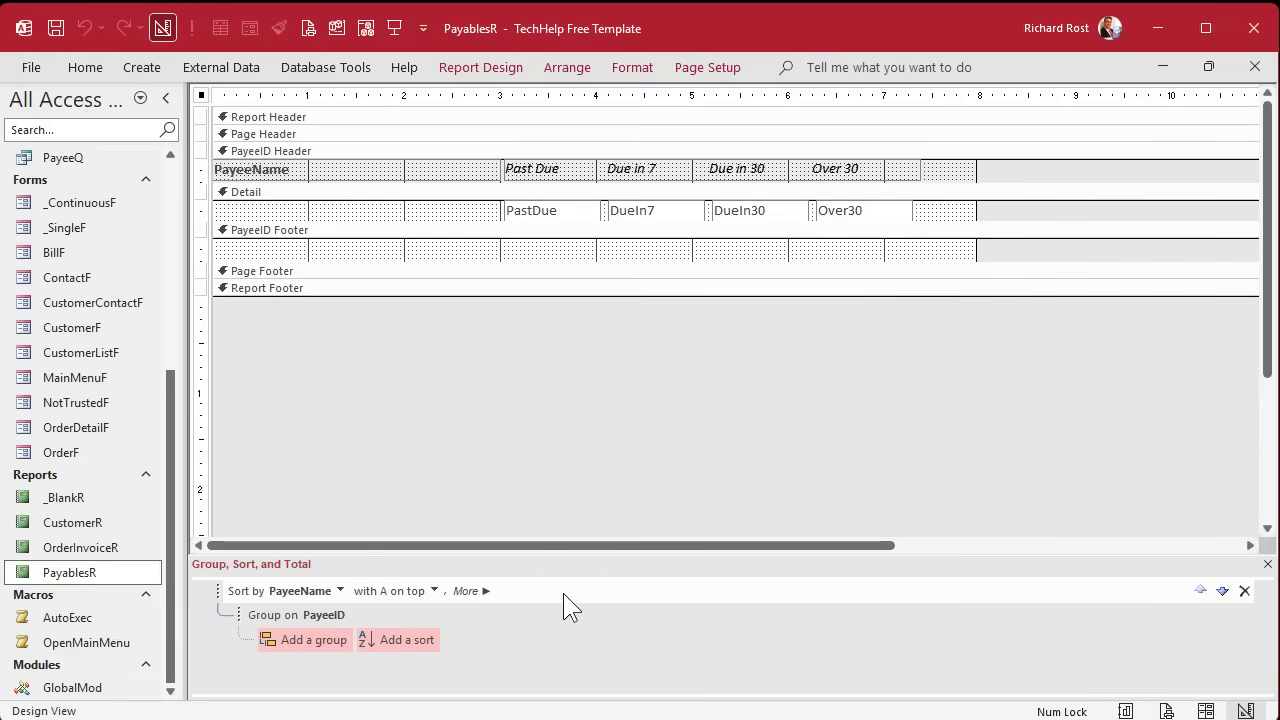
pyautogui.click(1267, 565)
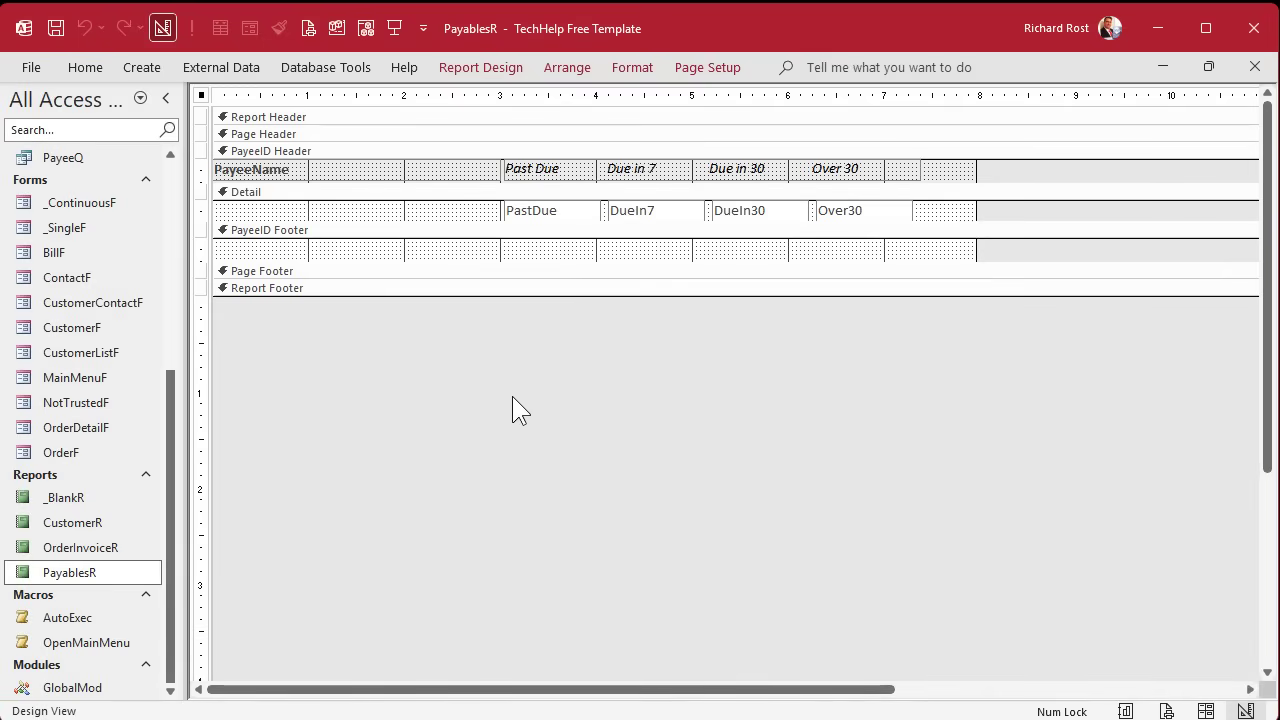
pyautogui.click(563, 211)
pyautogui.click(580, 257)
pyautogui.hotkey('ctrl', 'v')
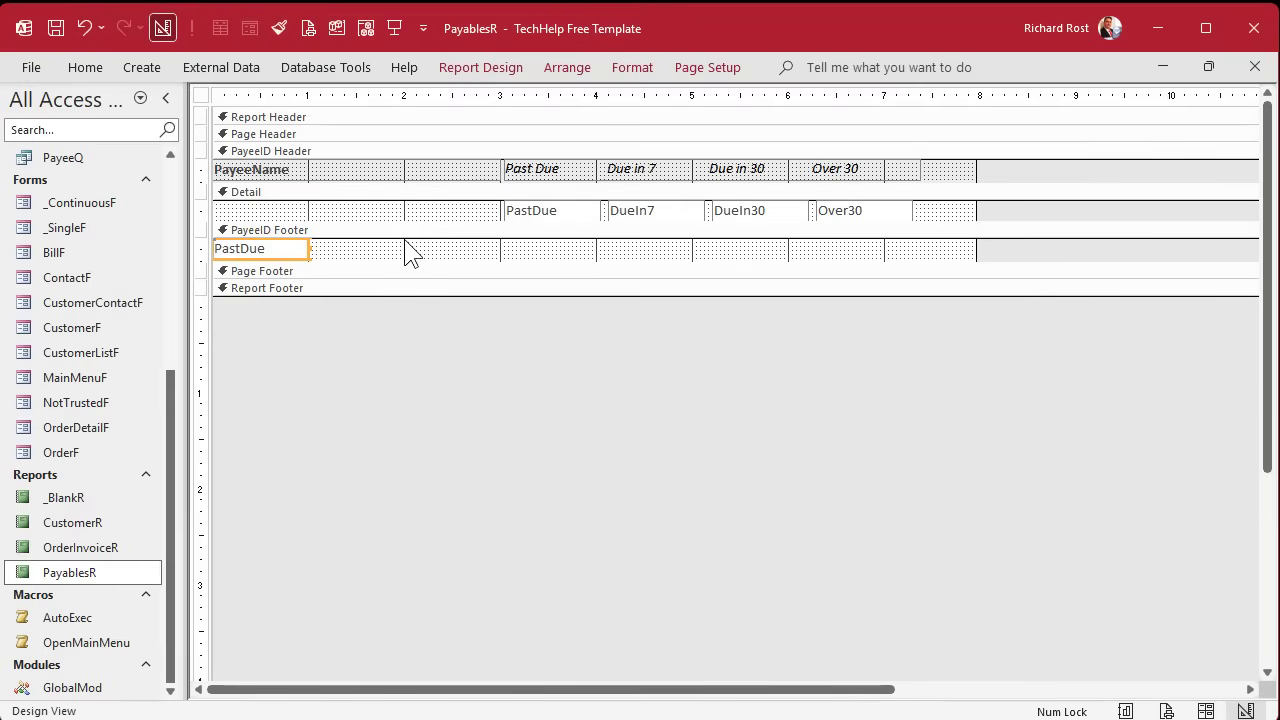
pyautogui.press('Delete')
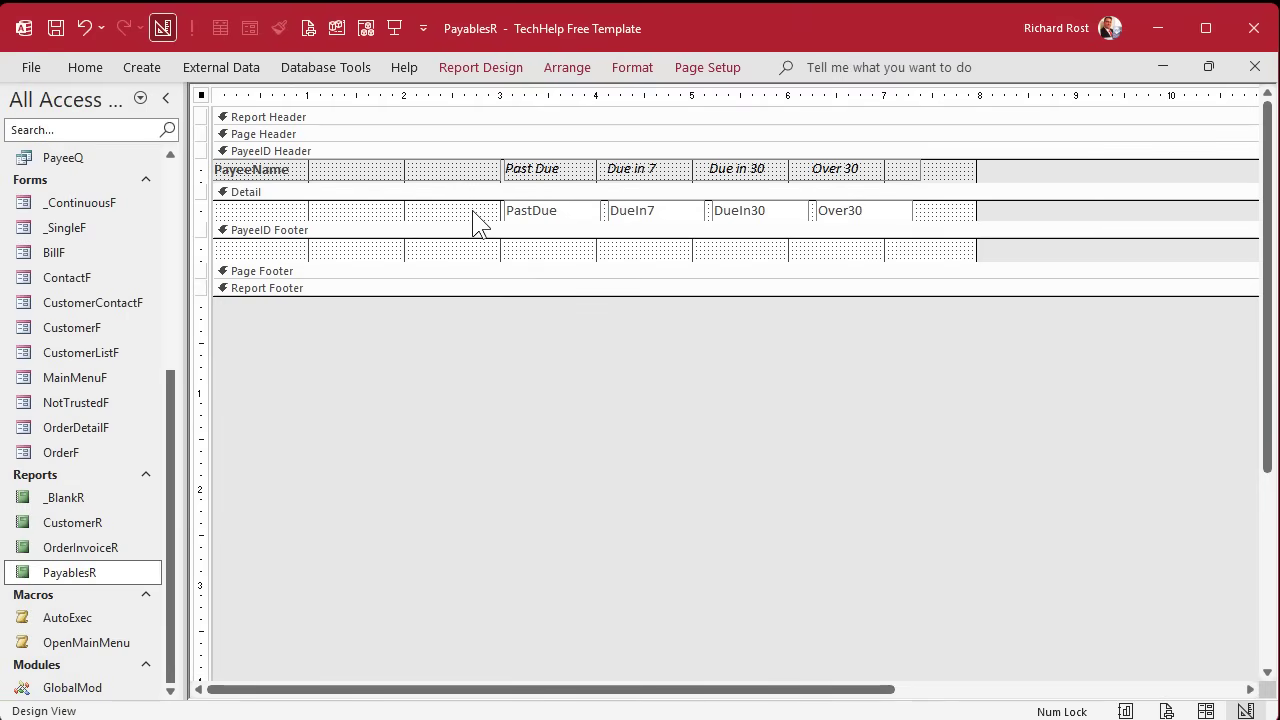
pyautogui.moveTo(474, 212); pyautogui.dragTo(906, 207)
pyautogui.click(722, 252)
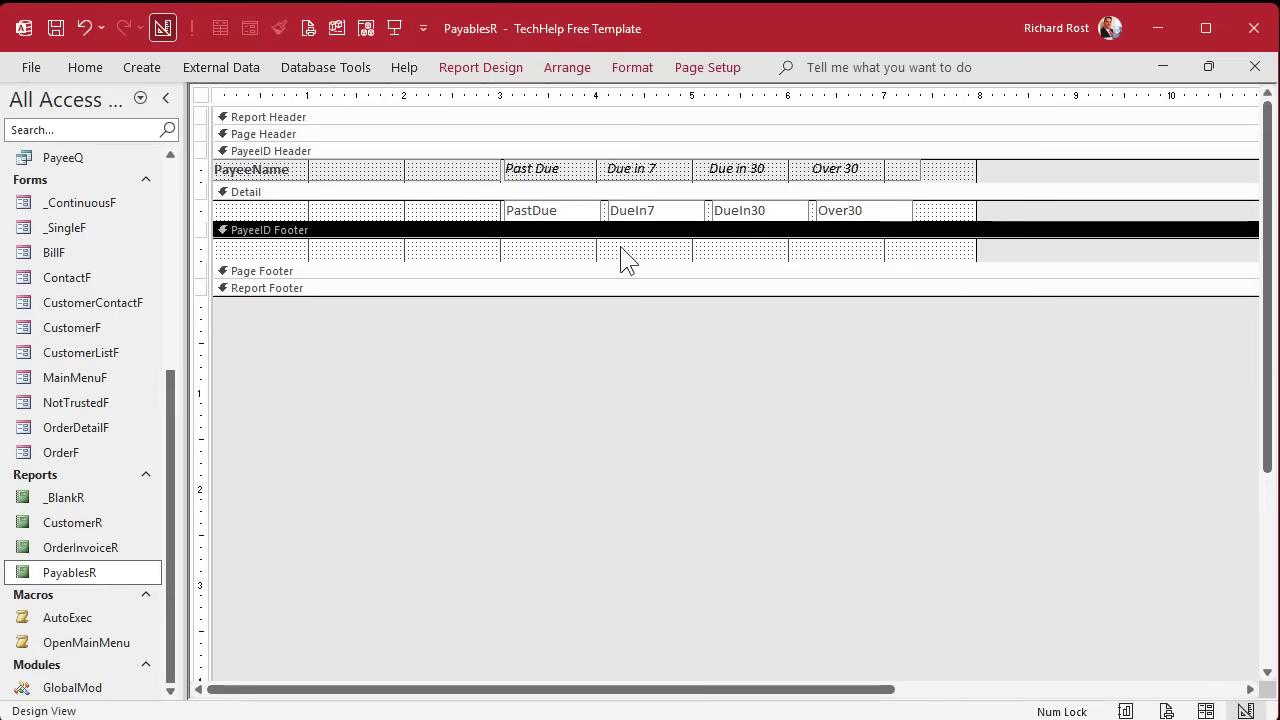
# Copy the PastDue text box into the PayeeID Footer, enlarge the footer, and align the copy under its column about 0.125" down.
pyautogui.click(543, 214)
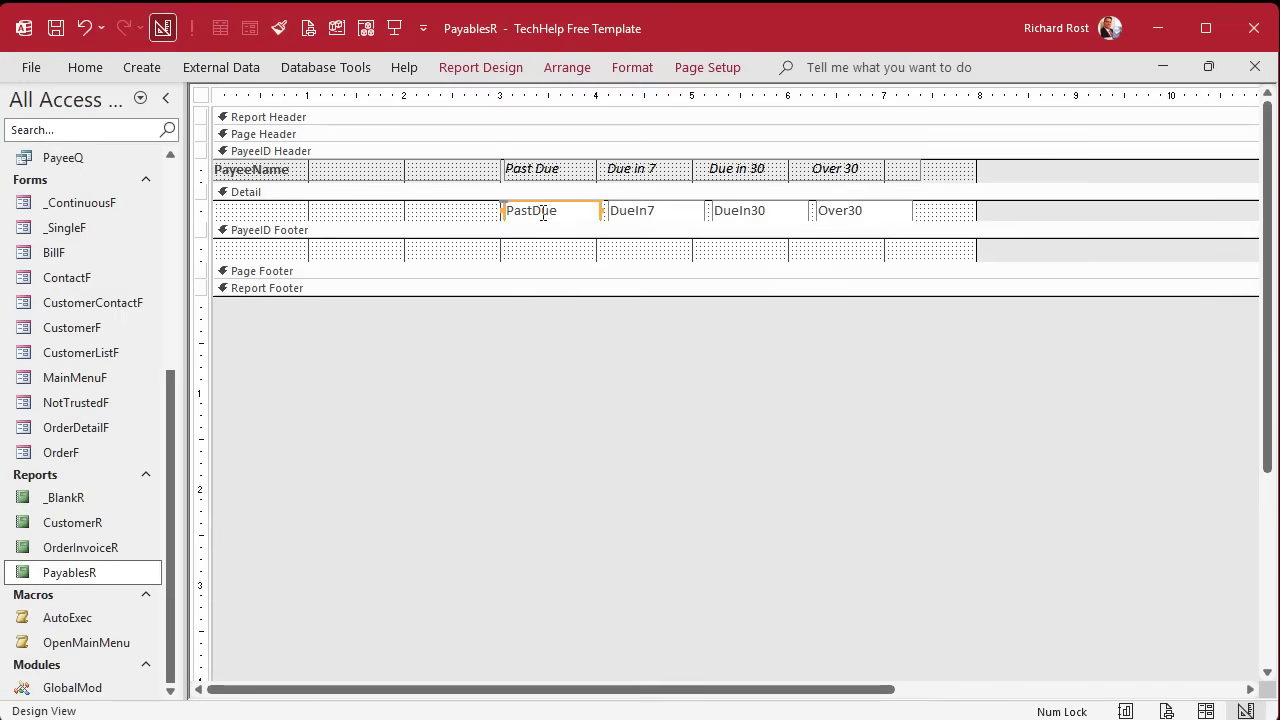
pyautogui.click(617, 260)
pyautogui.hotkey('ctrl', 'v')
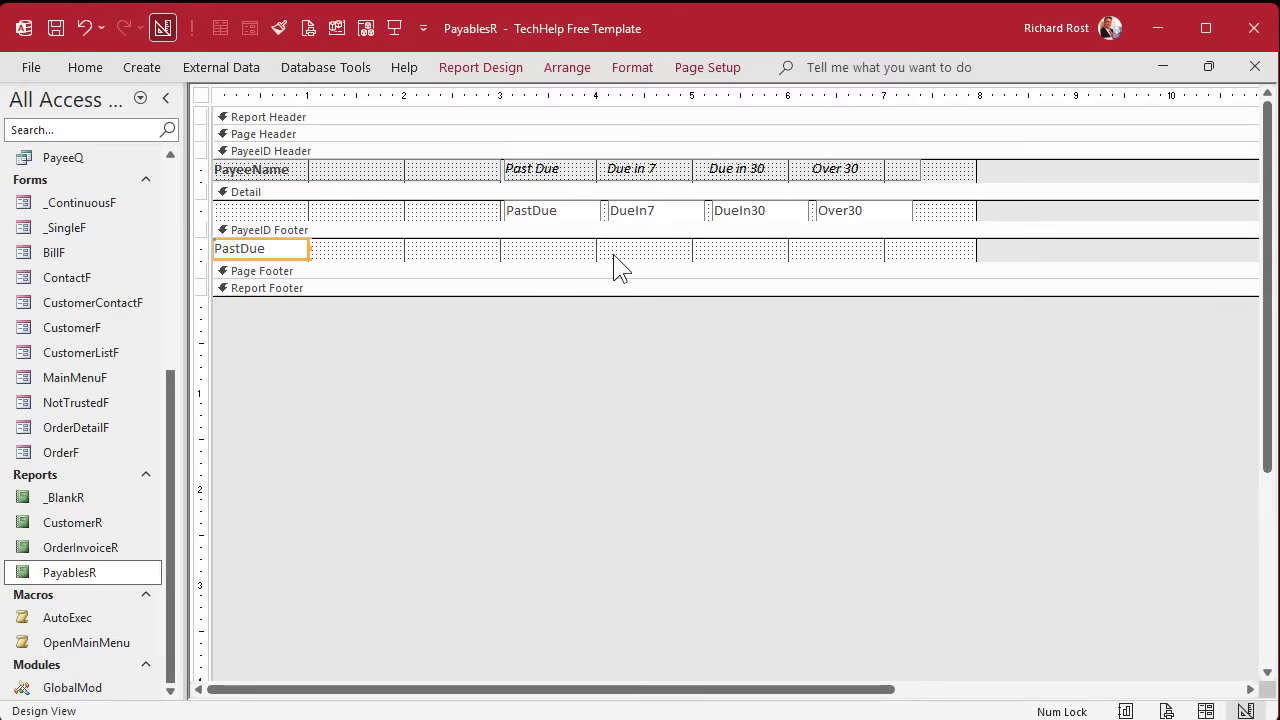
pyautogui.click(423, 252)
pyautogui.moveTo(252, 255); pyautogui.dragTo(545, 250)
pyautogui.moveTo(669, 261); pyautogui.dragTo(665, 289)
pyautogui.click(568, 255)
pyautogui.moveTo(568, 255); pyautogui.dragTo(562, 263)
# Draw a horizontal line above the footer's PastDue text box, spanning all the amount columns to the report's edge.
pyautogui.click(470, 60)
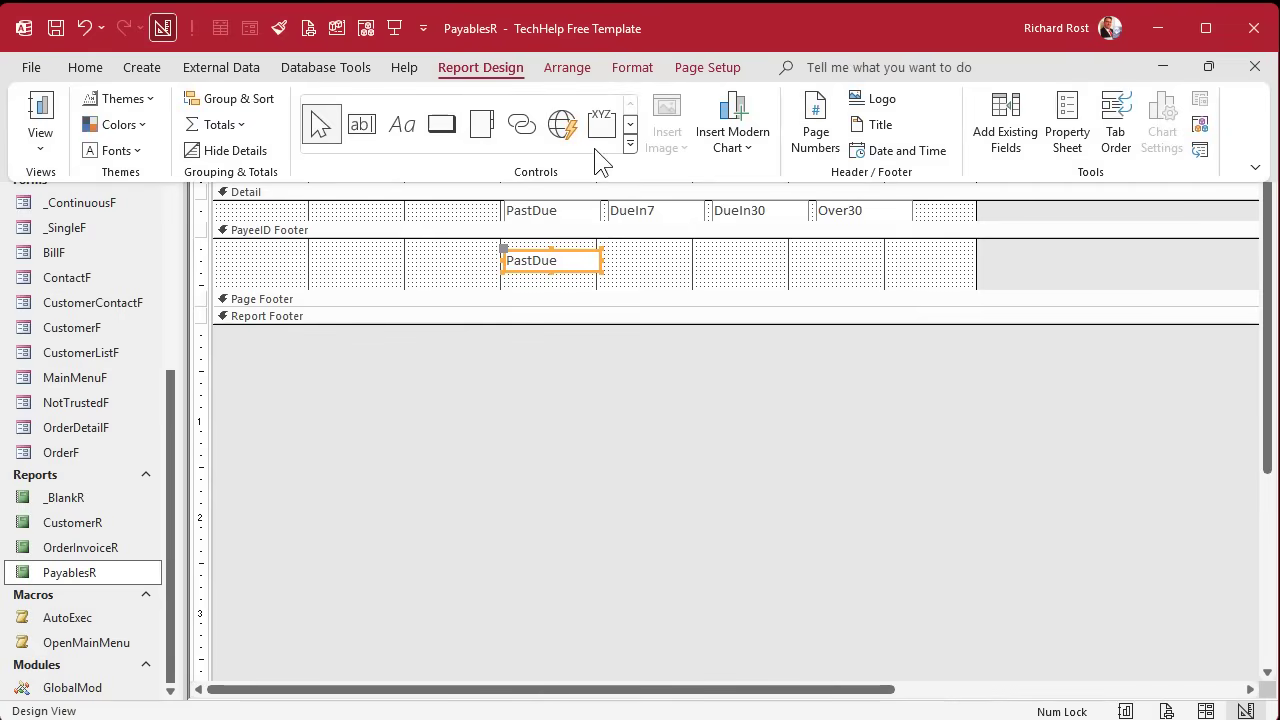
pyautogui.click(640, 160)
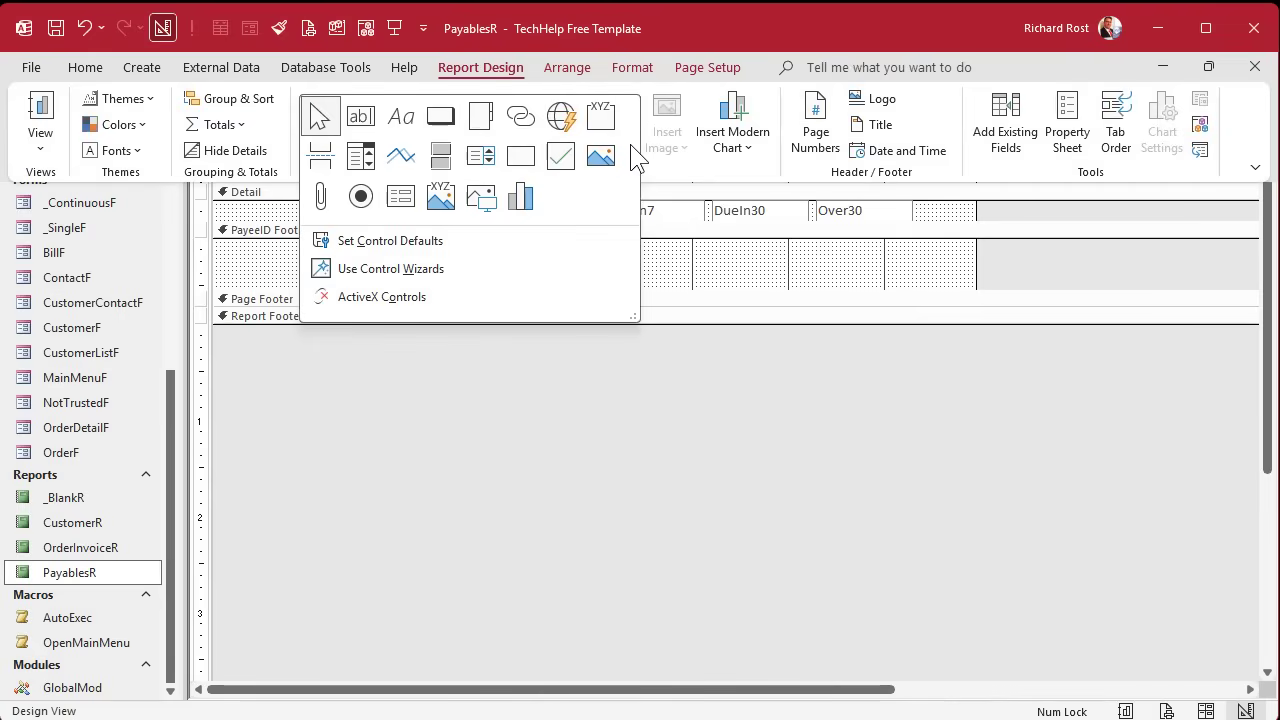
pyautogui.click(400, 157)
pyautogui.moveTo(526, 253)
pyautogui.mouseDown()
pyautogui.moveTo(505, 241)
pyautogui.moveTo(974, 242)
pyautogui.mouseUp()
pyautogui.click(900, 275)
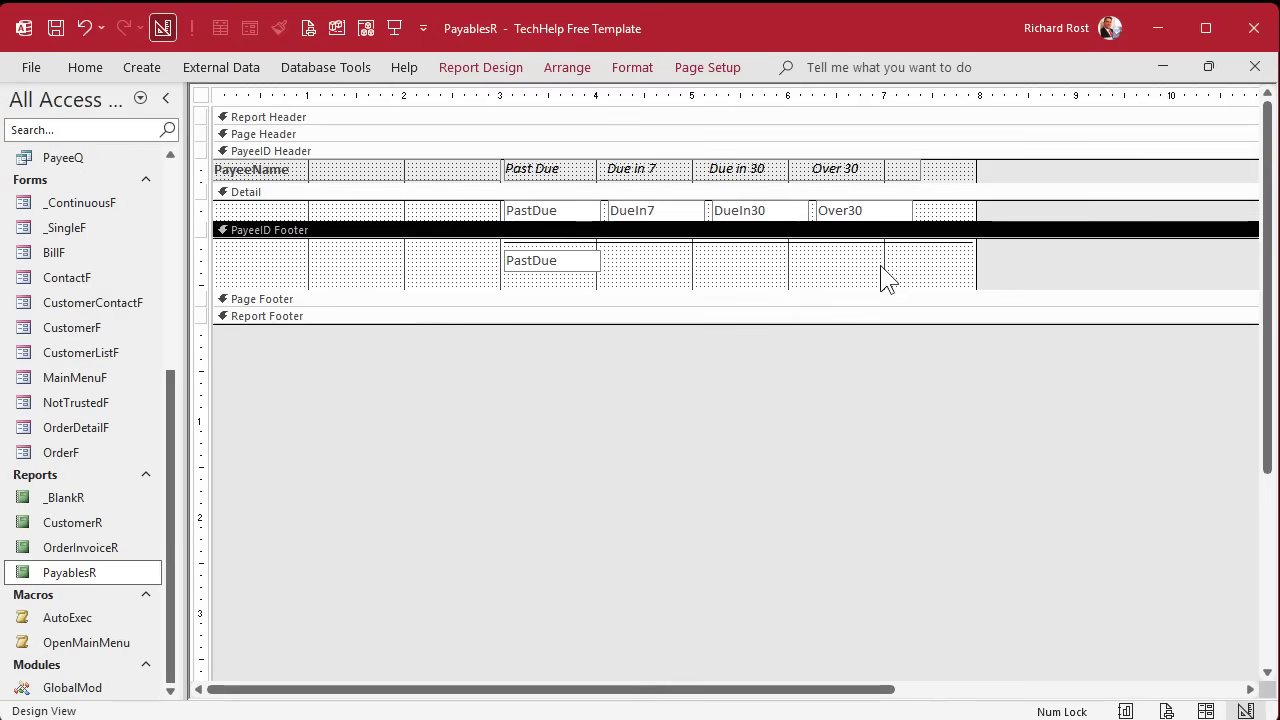
# Set the control source of the PastDue text box in the PayeeID Footer to =SUM(PastDue).
pyautogui.doubleClick(563, 213)
pyautogui.click(1006, 195)
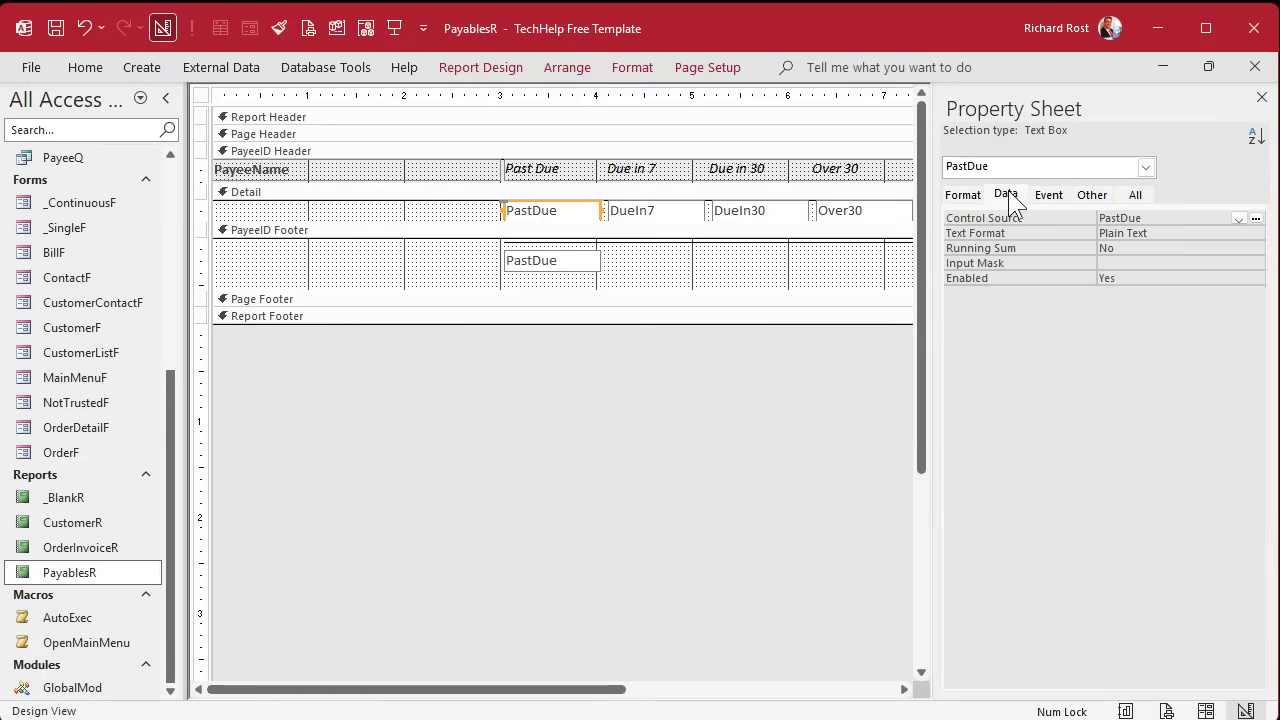
pyautogui.click(1138, 194)
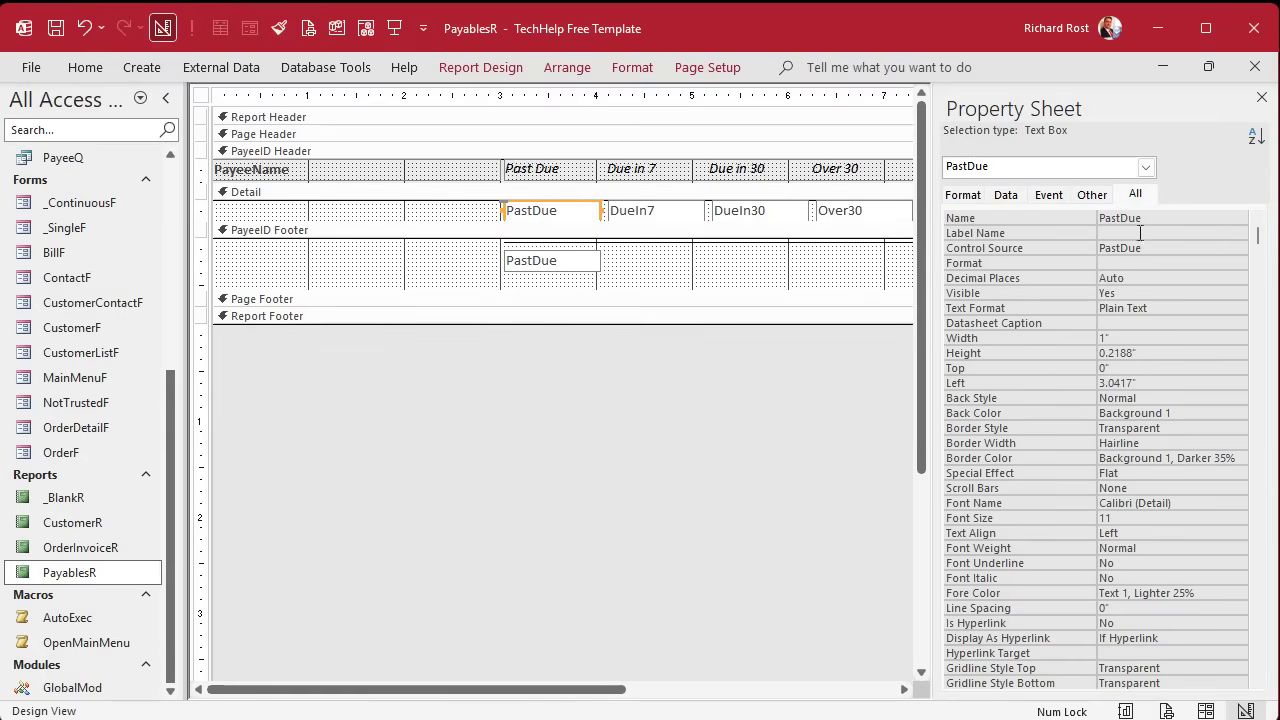
pyautogui.click(527, 272)
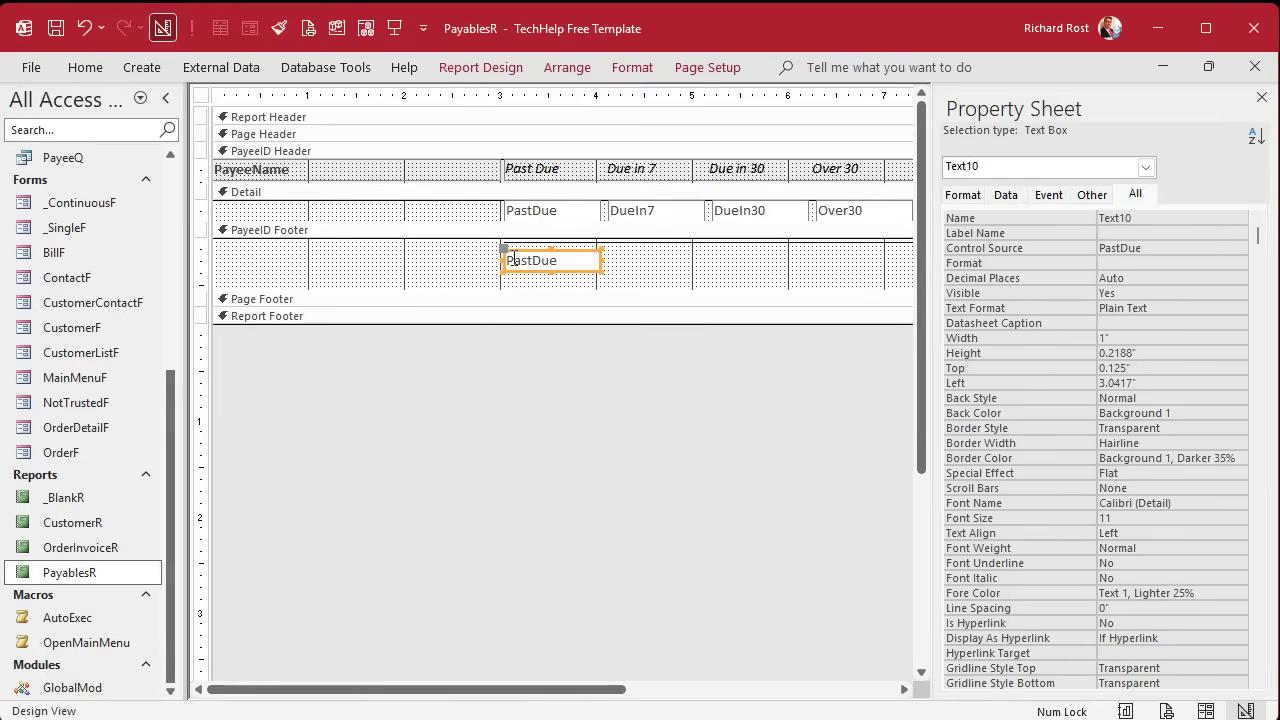
pyautogui.click(1162, 247)
pyautogui.write('=')
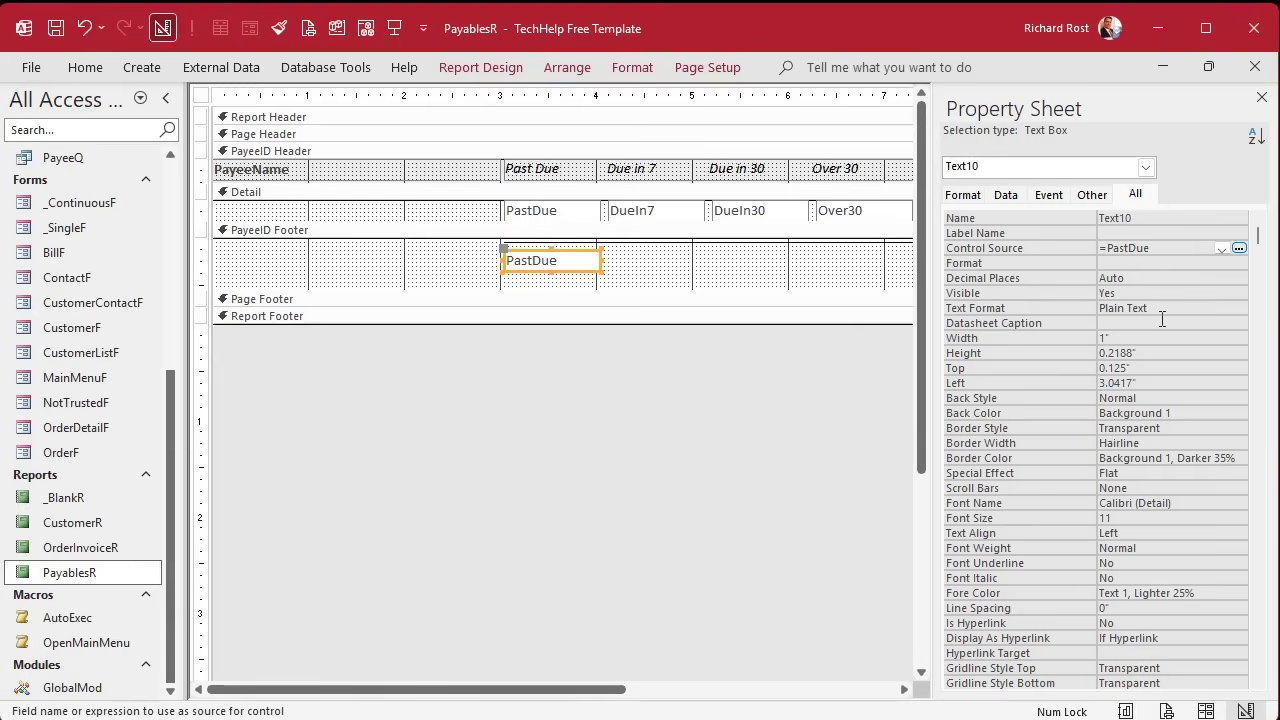
pyautogui.write('SUM(')
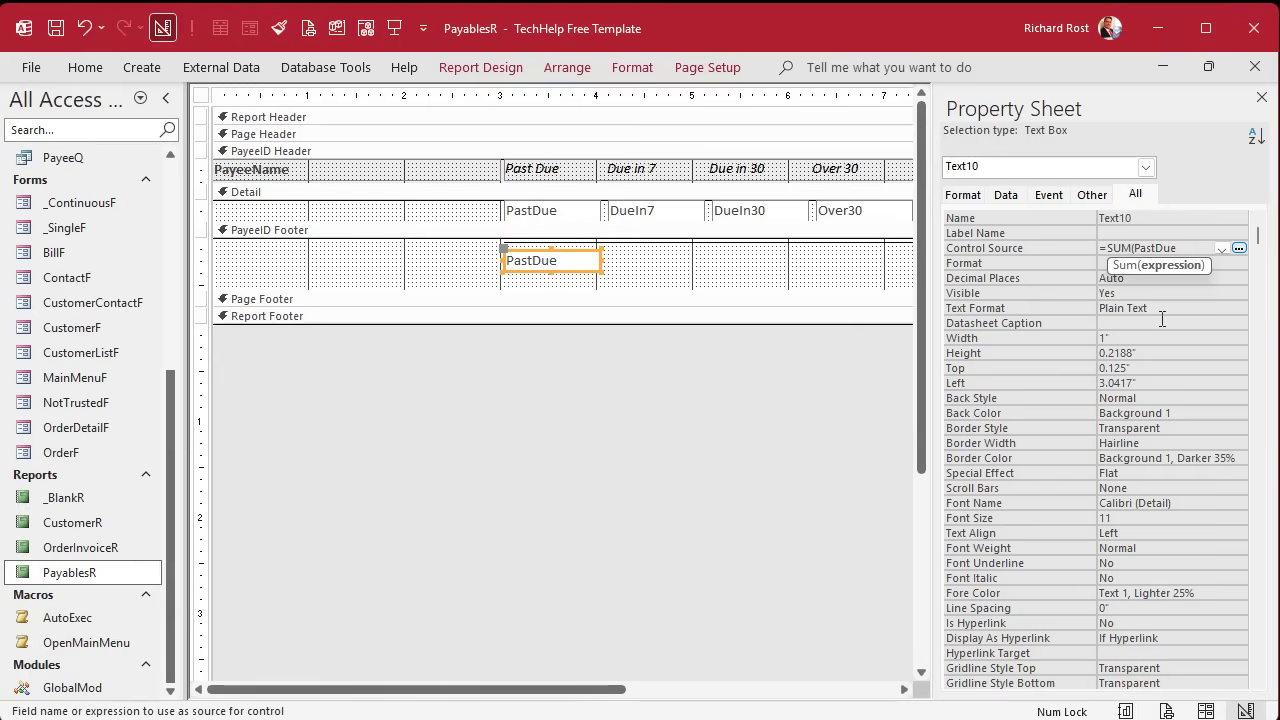
pyautogui.press('End')
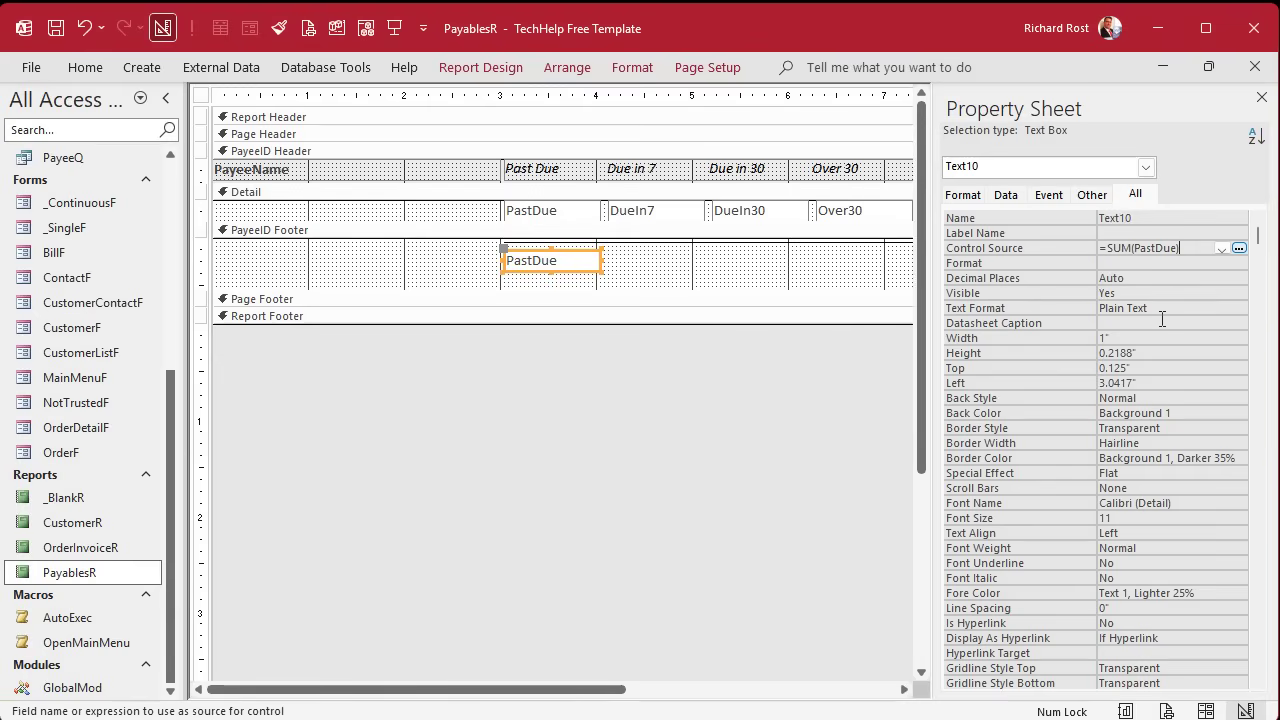
pyautogui.press('Return')
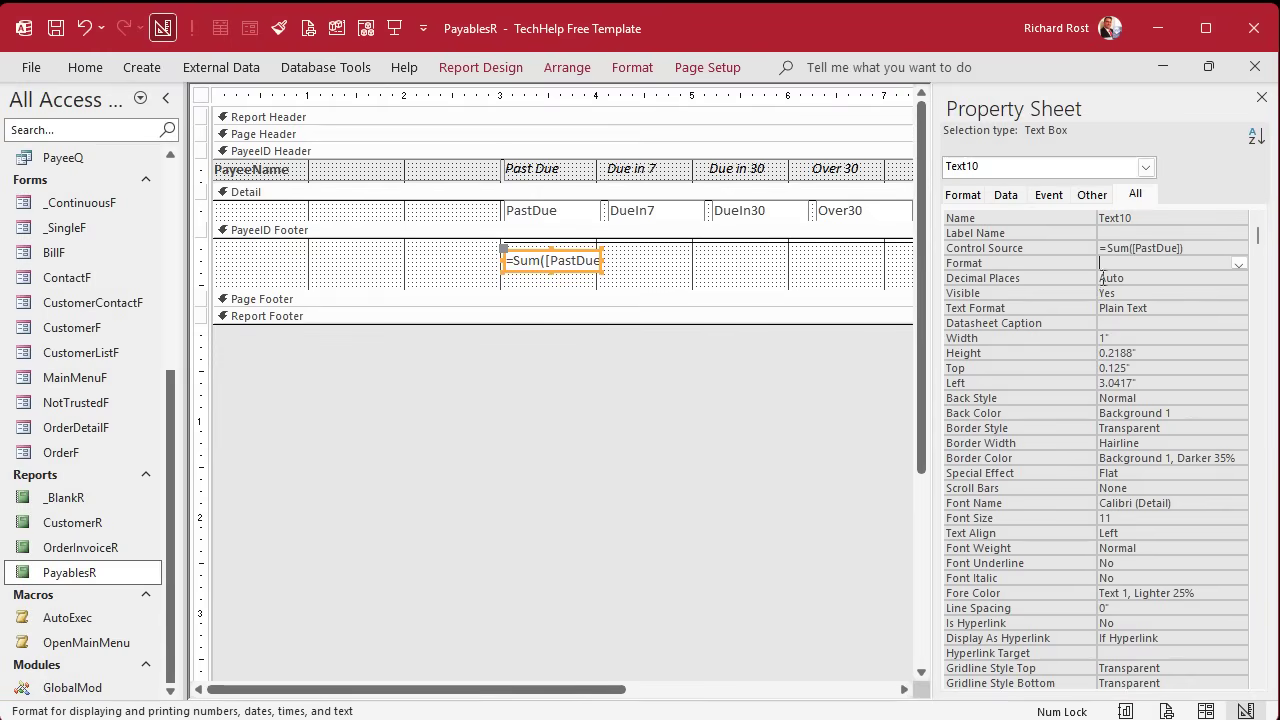
# Name the past-due total text box in the PayeeID Footer PayeePastDue.
pyautogui.doubleClick(1143, 218)
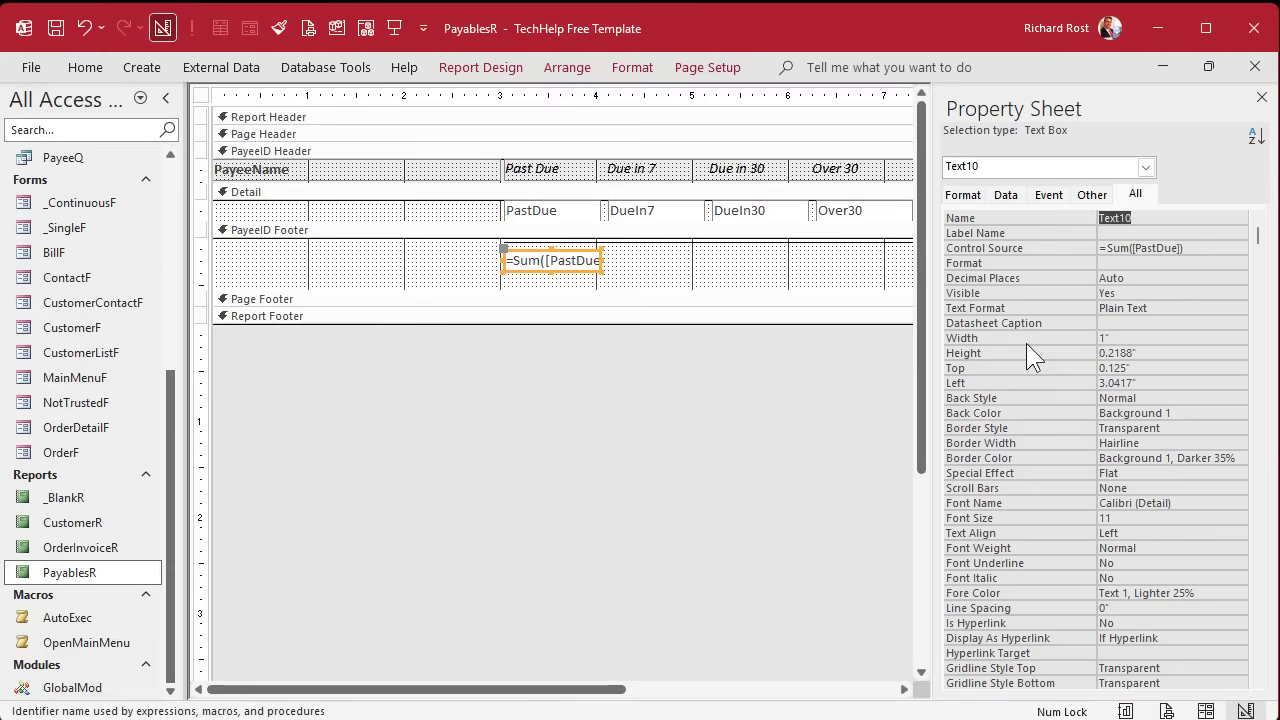
pyautogui.write('GroupPastDue')
pyautogui.press('Return')
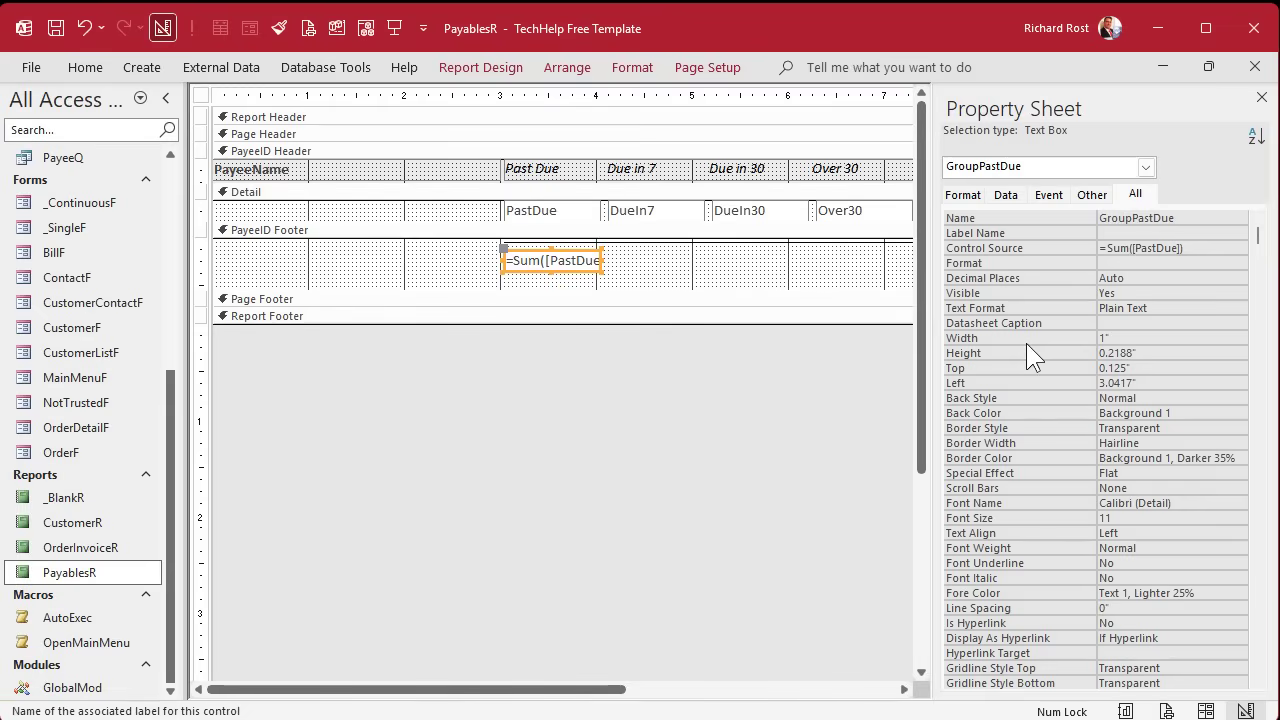
pyautogui.moveTo(1131, 218); pyautogui.dragTo(1079, 213)
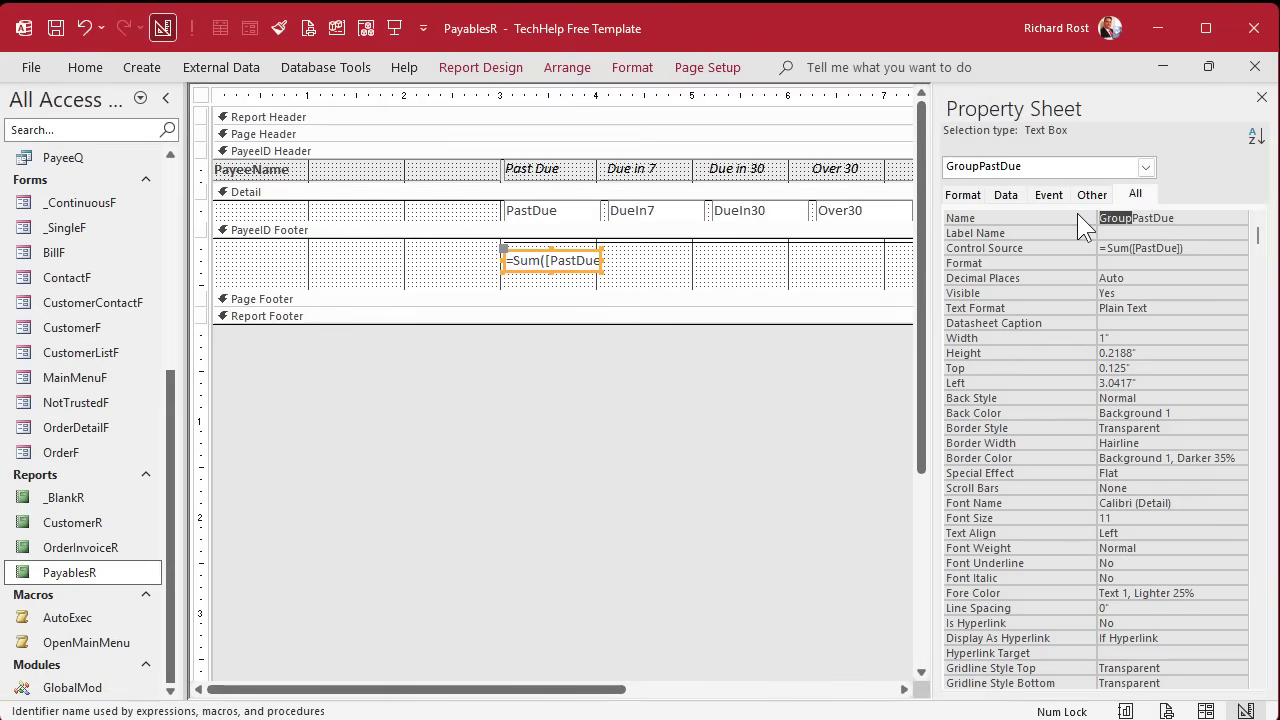
pyautogui.write('Payee')
pyautogui.press('Return')
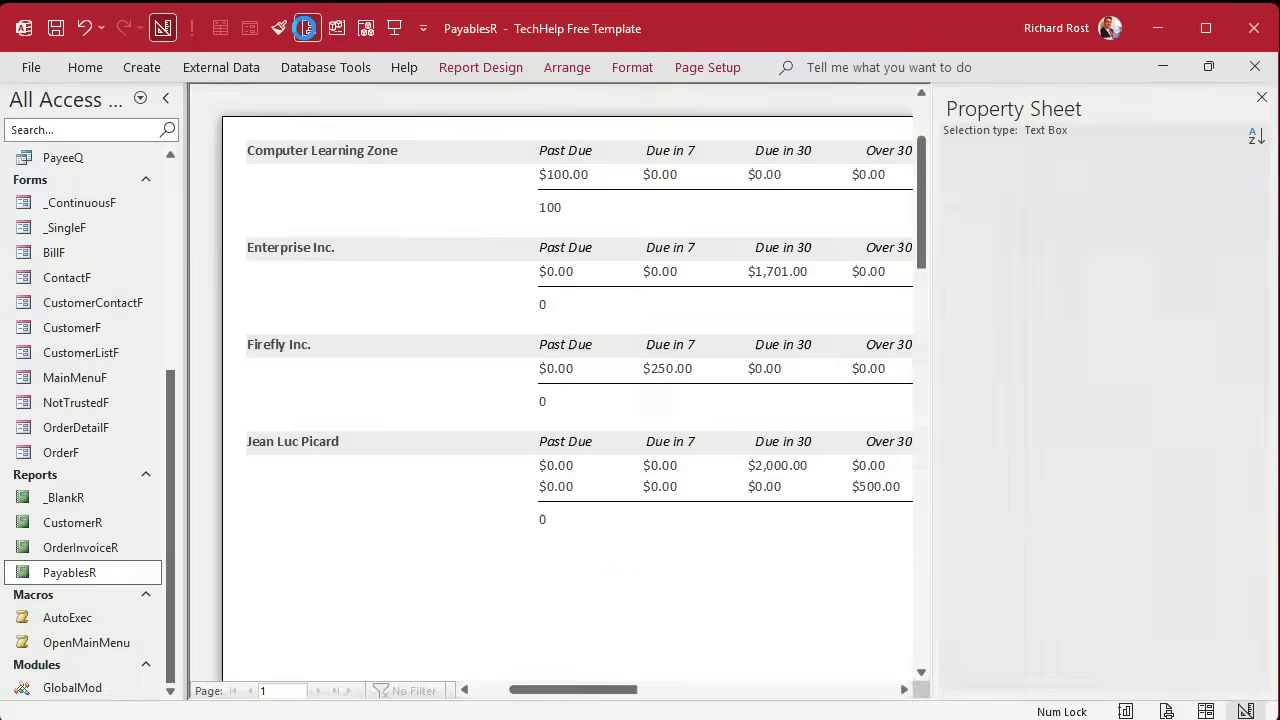
# Preview the PayablesR report to check the past-due total under each payee, and return to the design.
pyautogui.click(308, 30)
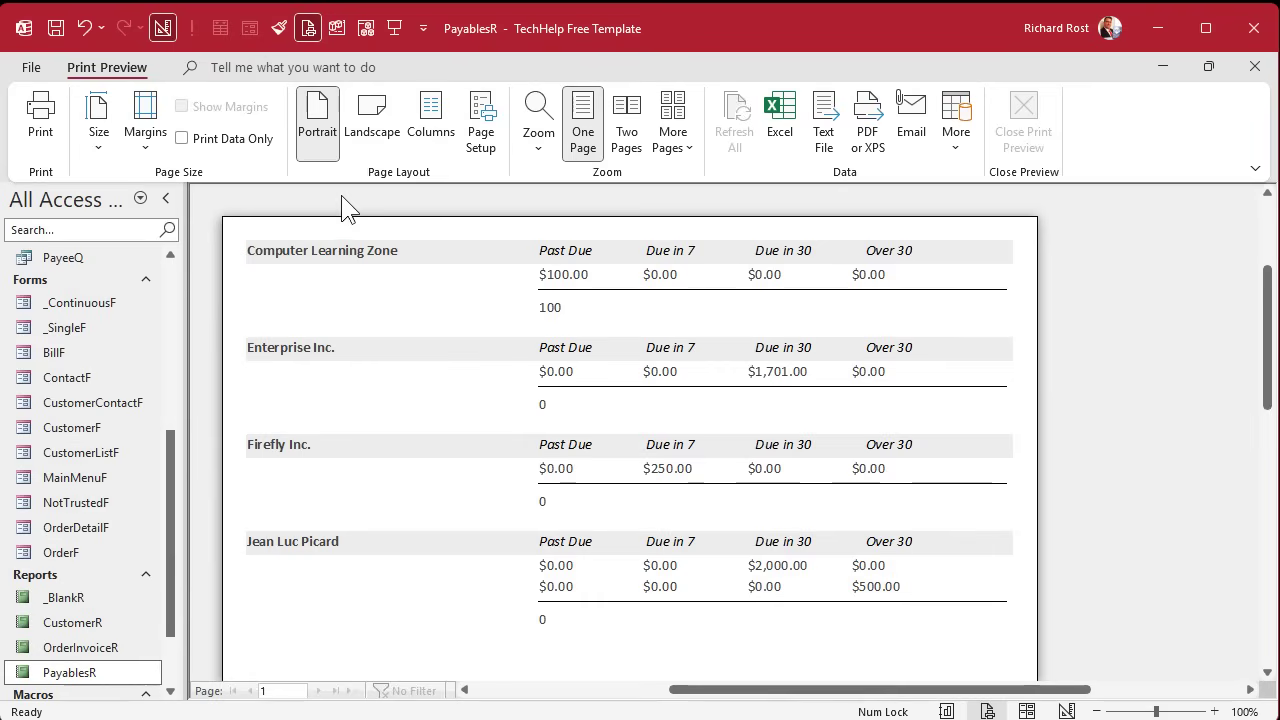
pyautogui.click(933, 324)
pyautogui.click(1023, 122)
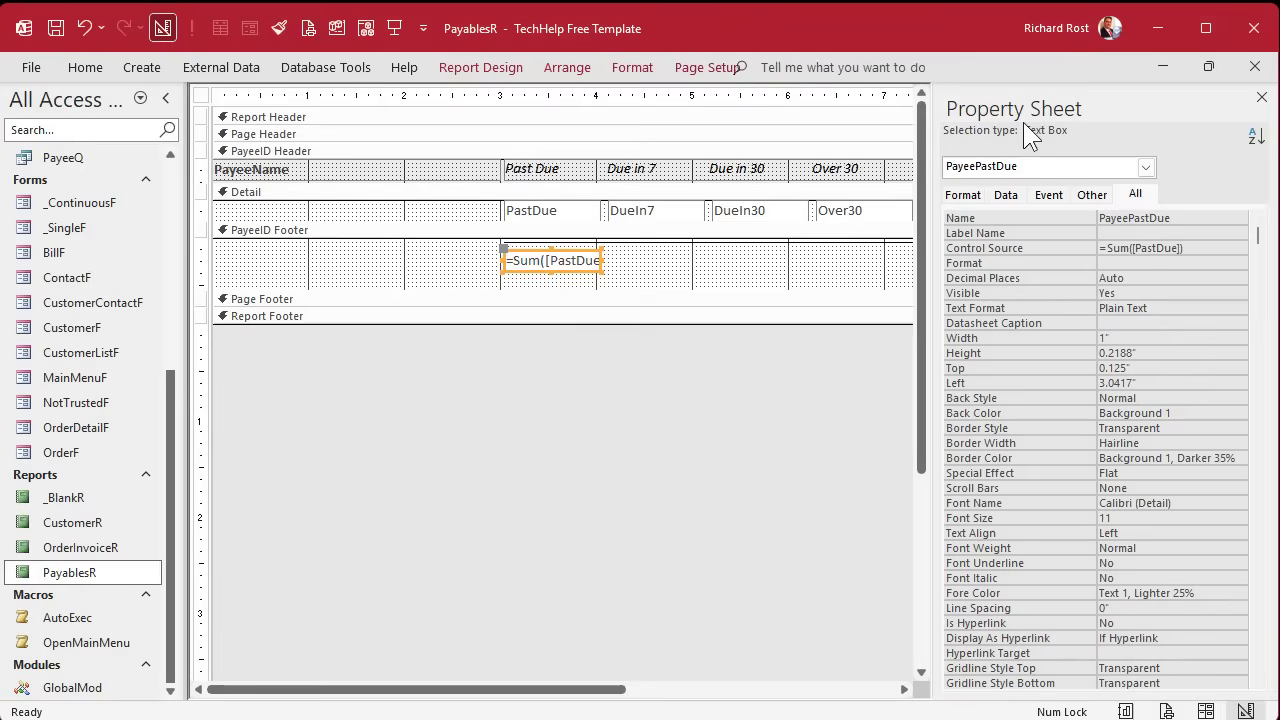
# Format the PayeePastDue text box as Currency and check the totals in a zoomed print preview.
pyautogui.click(1112, 262)
pyautogui.write('Currency')
pyautogui.press('Return')
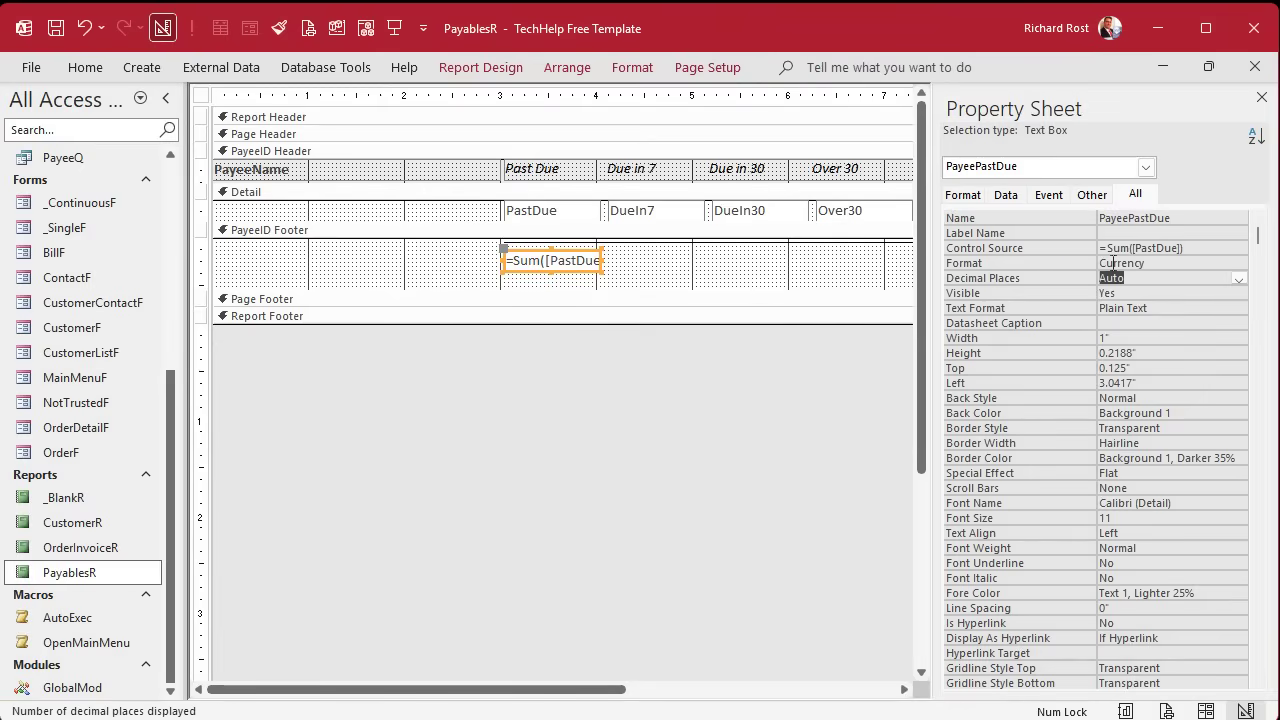
pyautogui.click(309, 28)
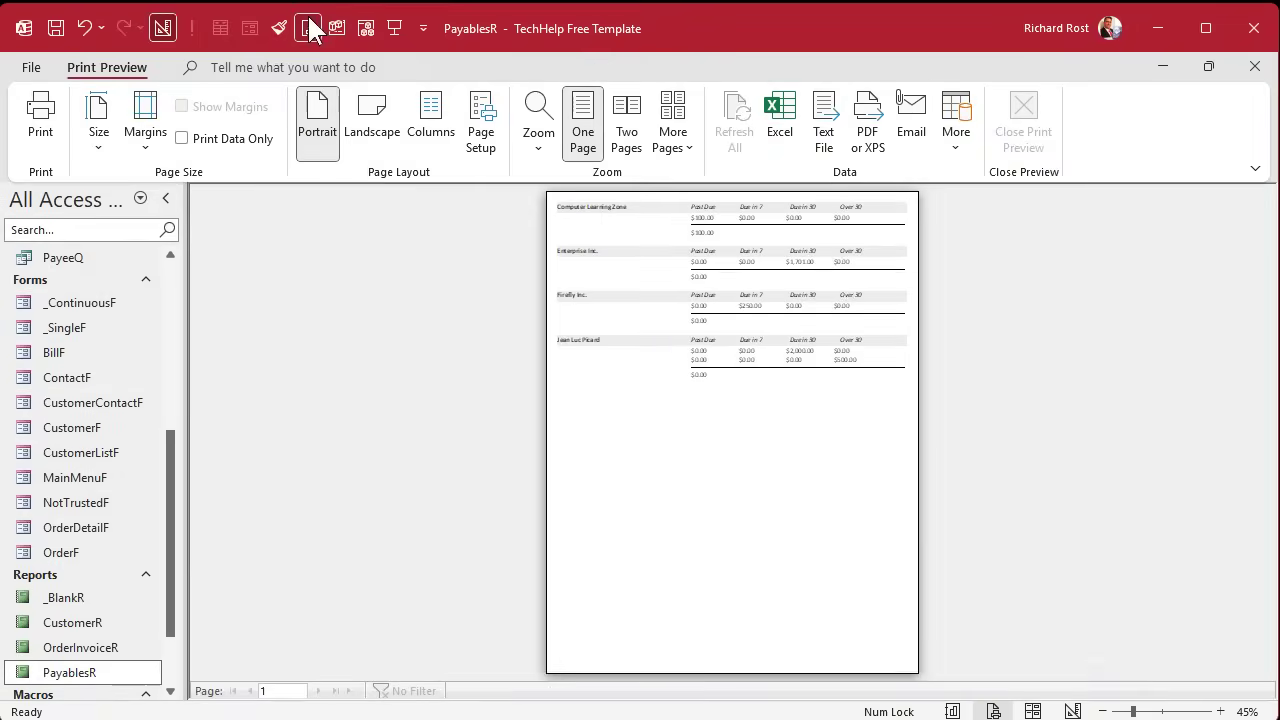
pyautogui.click(716, 214)
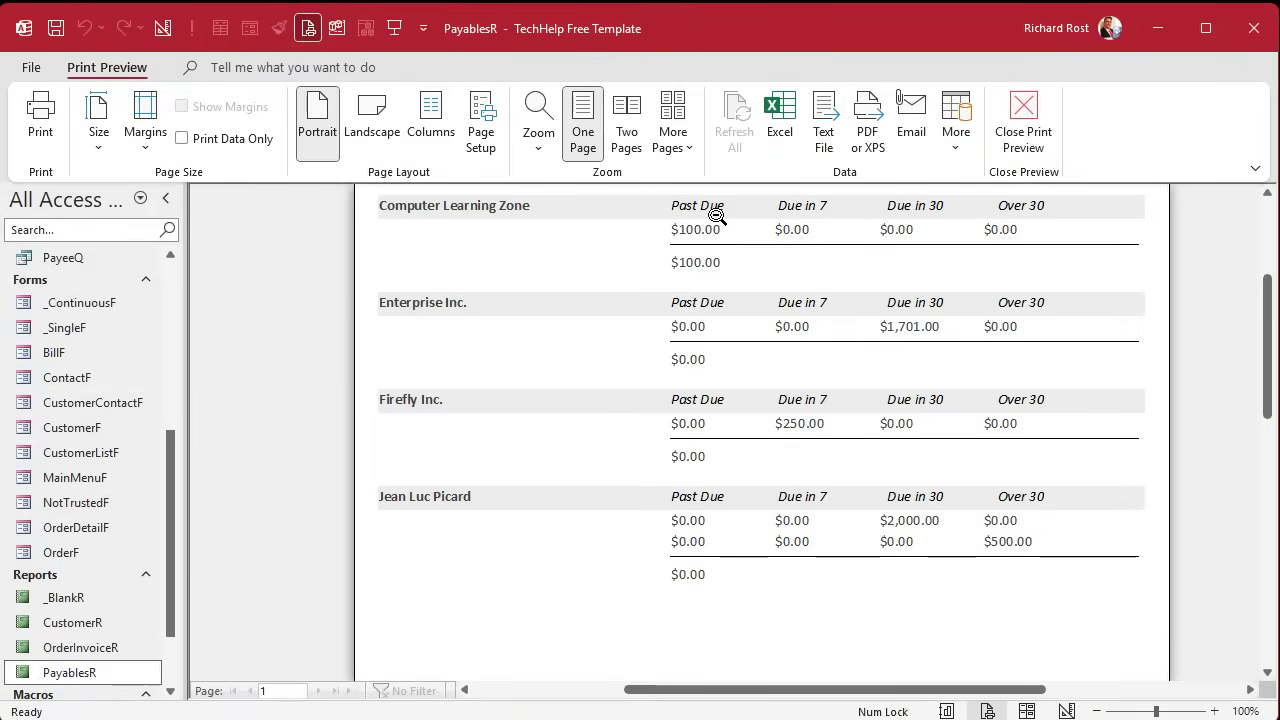
pyautogui.click(716, 215)
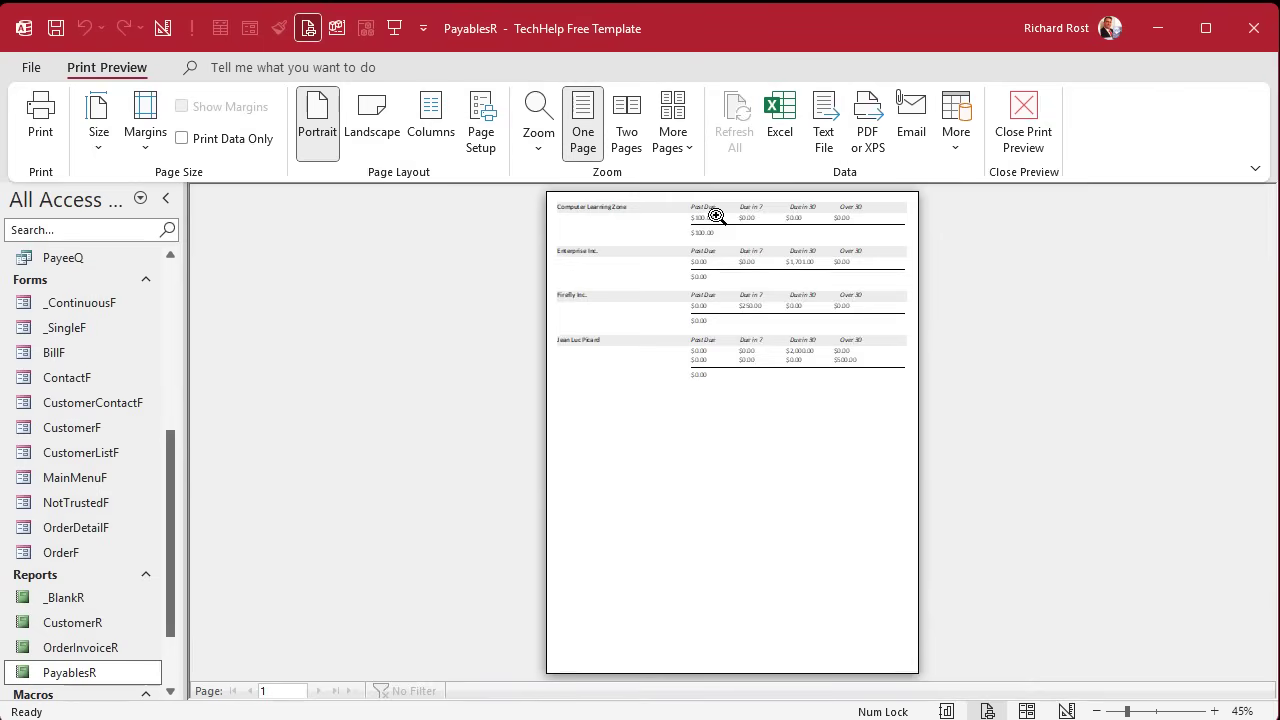
pyautogui.click(793, 220)
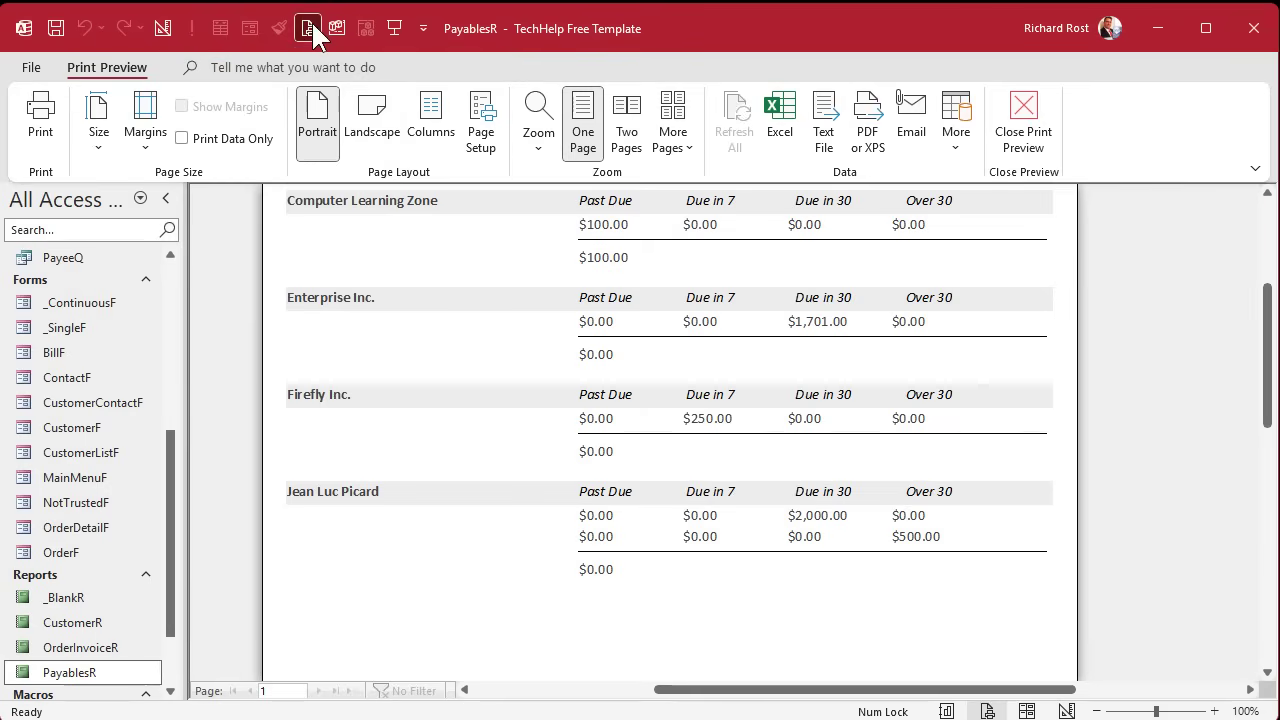
pyautogui.click(1023, 120)
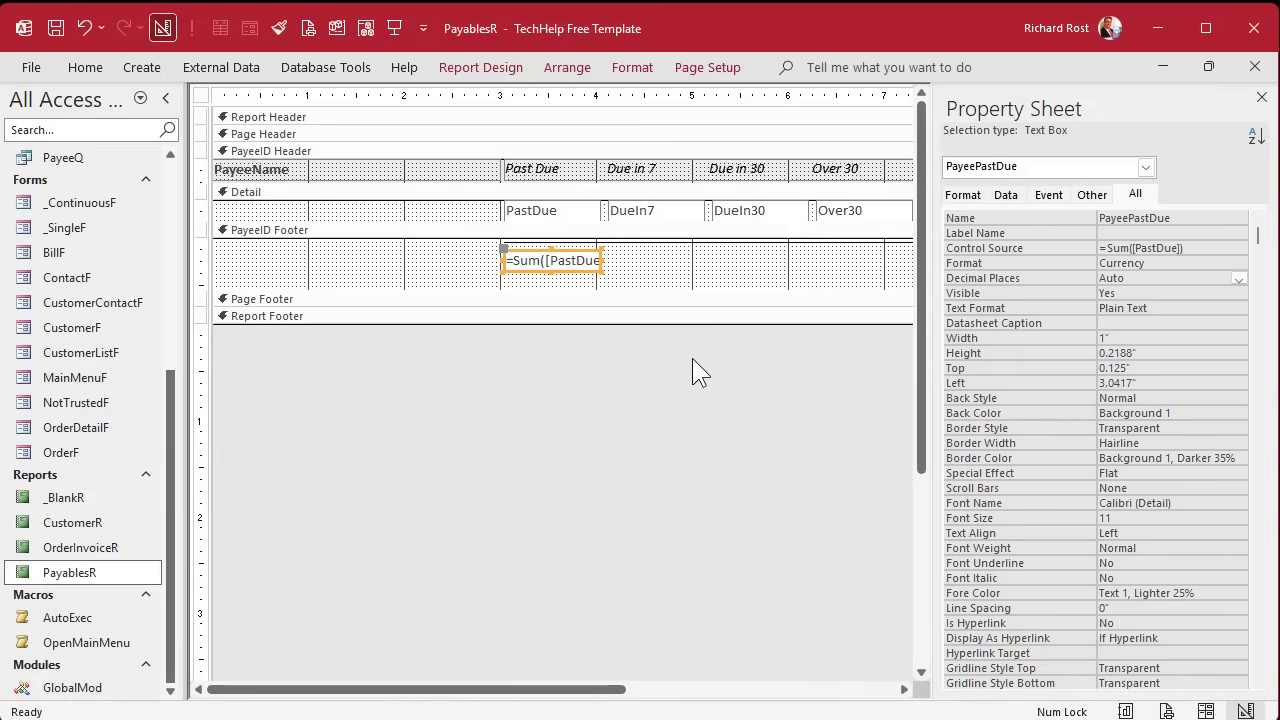
# Set 0 decimal places for the four Detail amount text boxes and the footer's past-due total together.
pyautogui.click(600, 229)
pyautogui.click(578, 212)
pyautogui.keyDown('shift'); pyautogui.click(612, 210); pyautogui.keyUp('shift')
pyautogui.keyDown('shift'); pyautogui.click(748, 210); pyautogui.keyUp('shift')
pyautogui.keyDown('shift'); pyautogui.click(845, 214); pyautogui.keyUp('shift')
pyautogui.keyDown('shift'); pyautogui.click(572, 262); pyautogui.keyUp('shift')
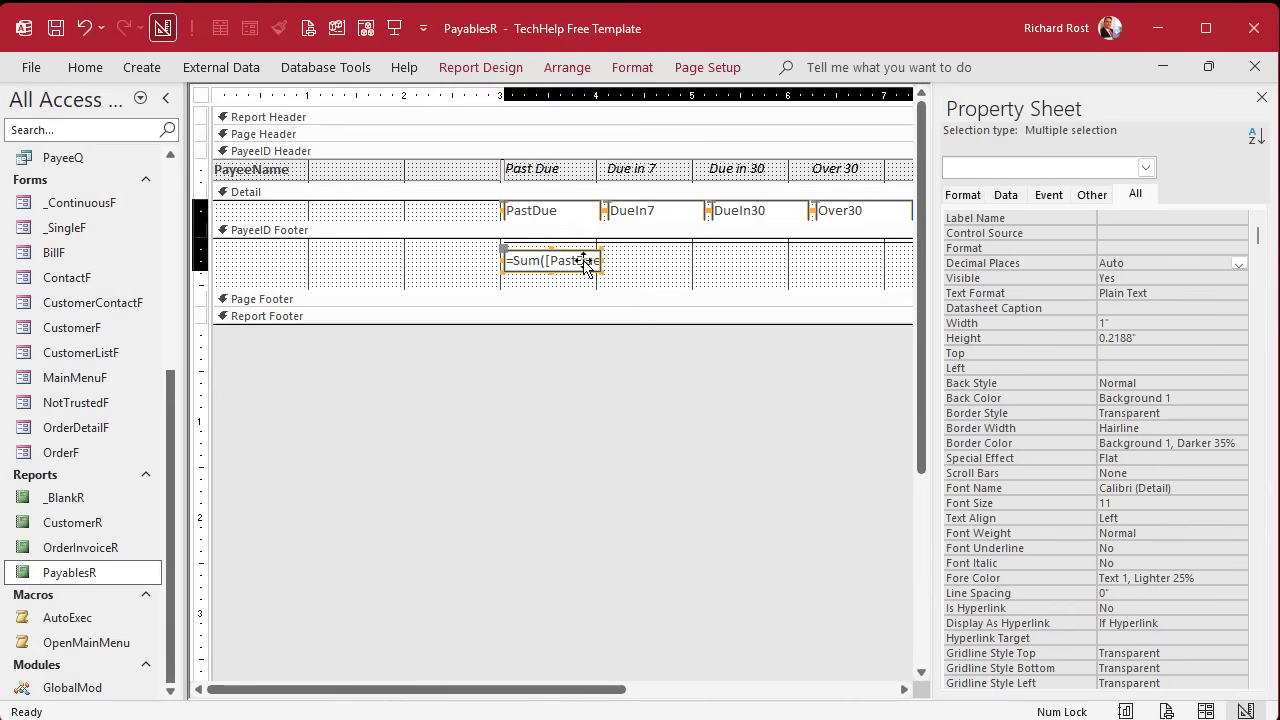
pyautogui.click(1069, 262)
pyautogui.write('0')
pyautogui.press('Return')
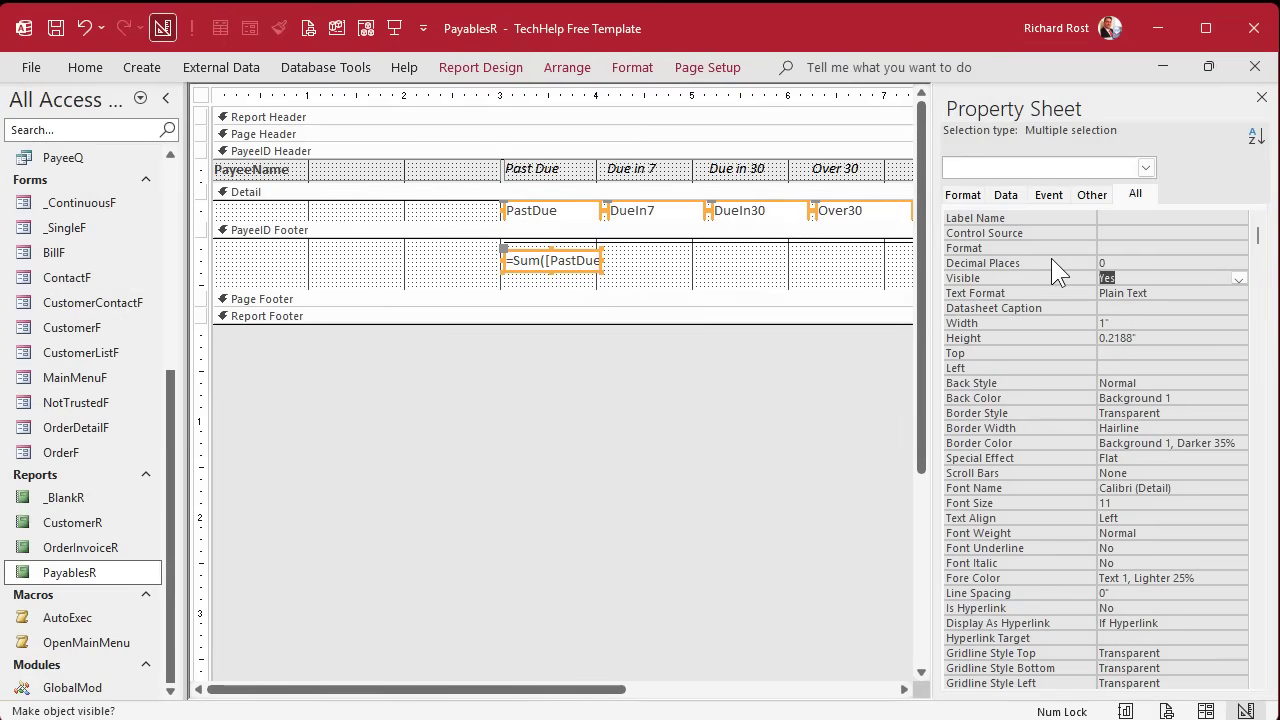
# Preview the report at different zoom levels to check the whole-dollar amounts, and return to the design.
pyautogui.click(308, 28)
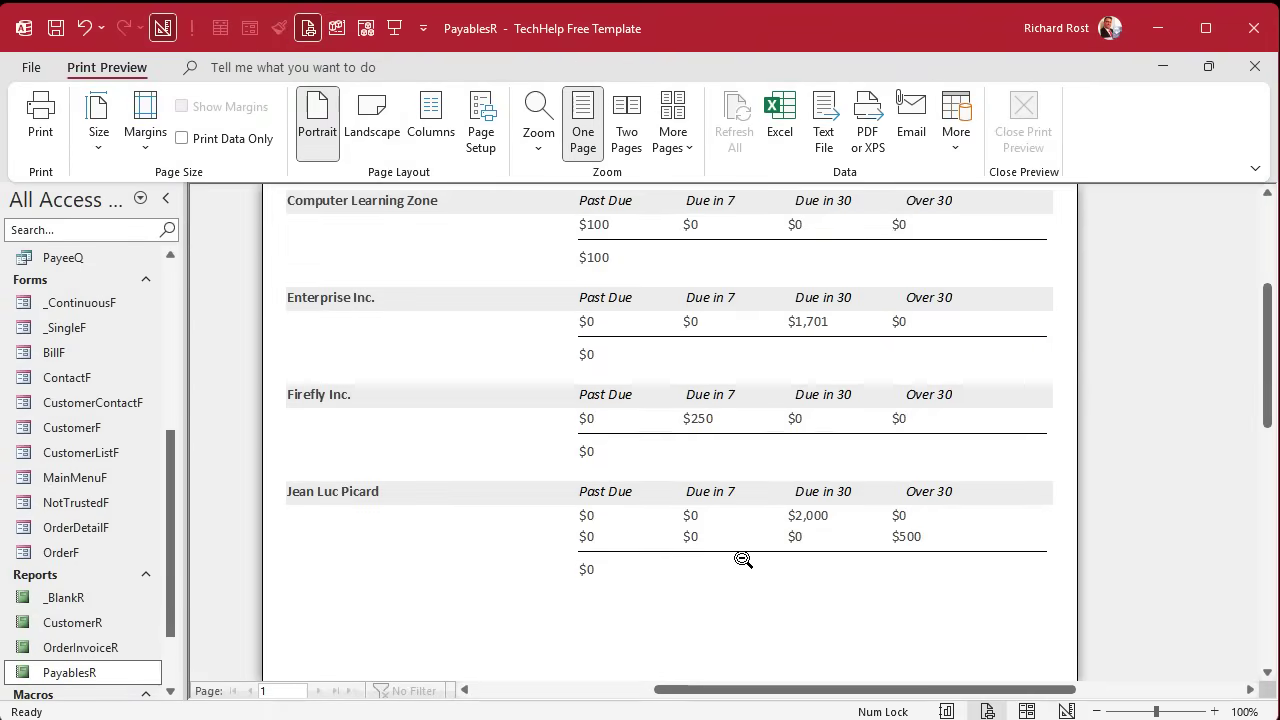
pyautogui.click(753, 292)
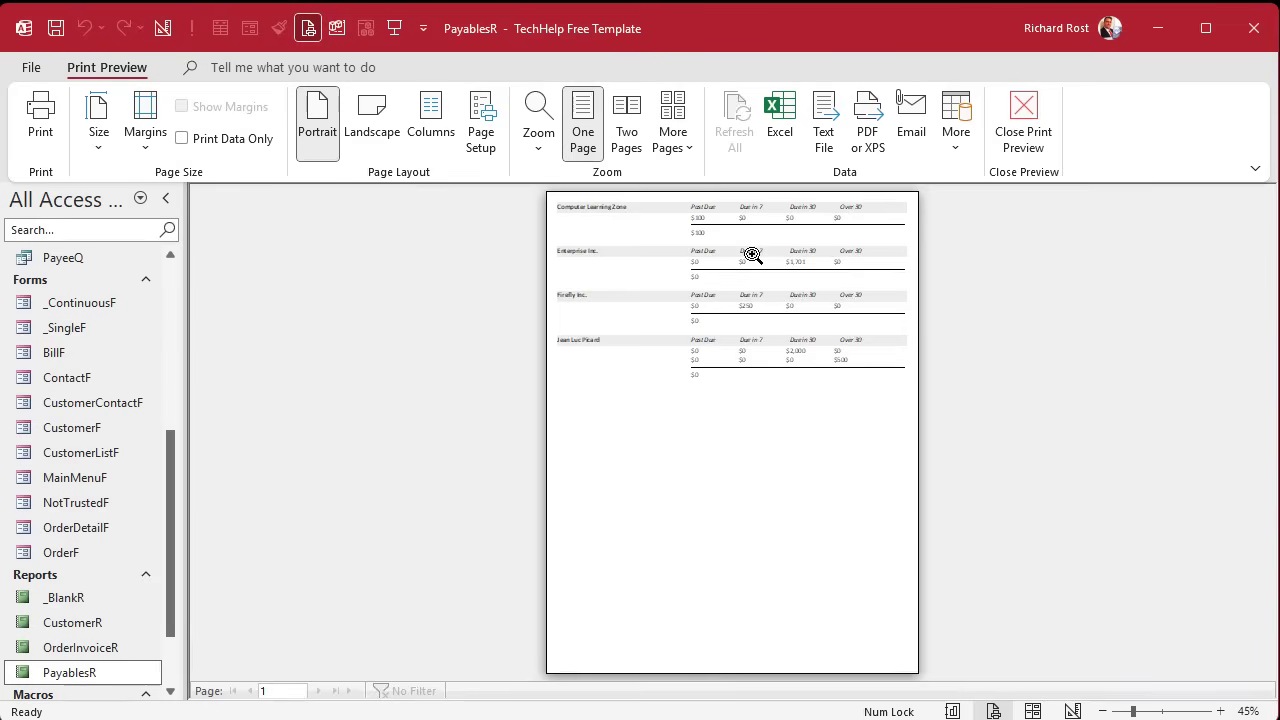
pyautogui.click(751, 252)
pyautogui.click(1018, 135)
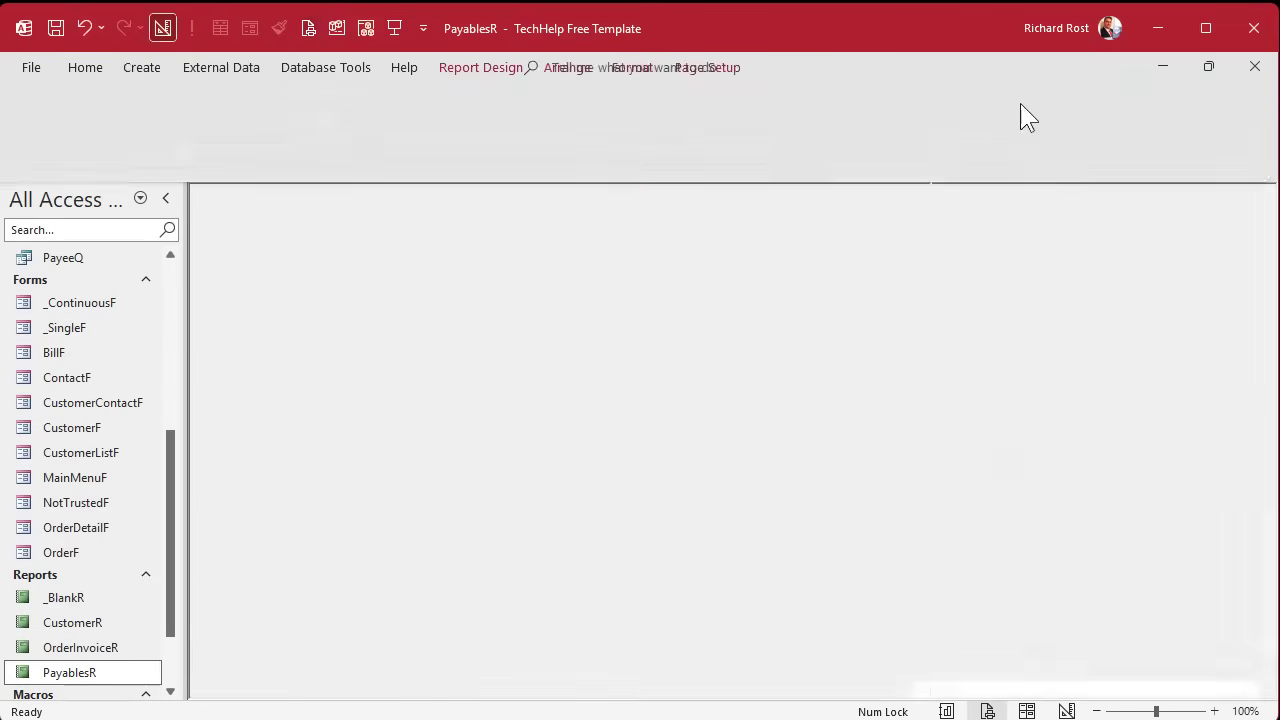
# Make the past-due total in the PayeeID Footer bold.
pyautogui.click(652, 278)
pyautogui.click(568, 268)
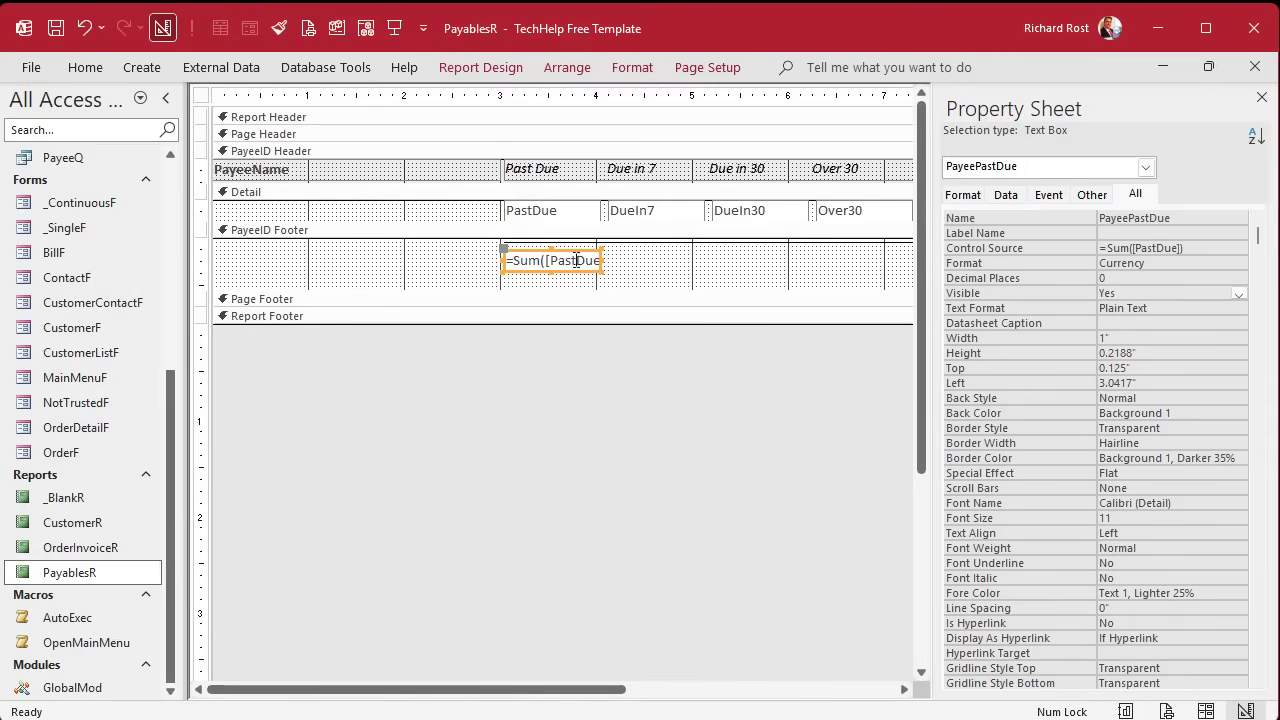
pyautogui.click(651, 276)
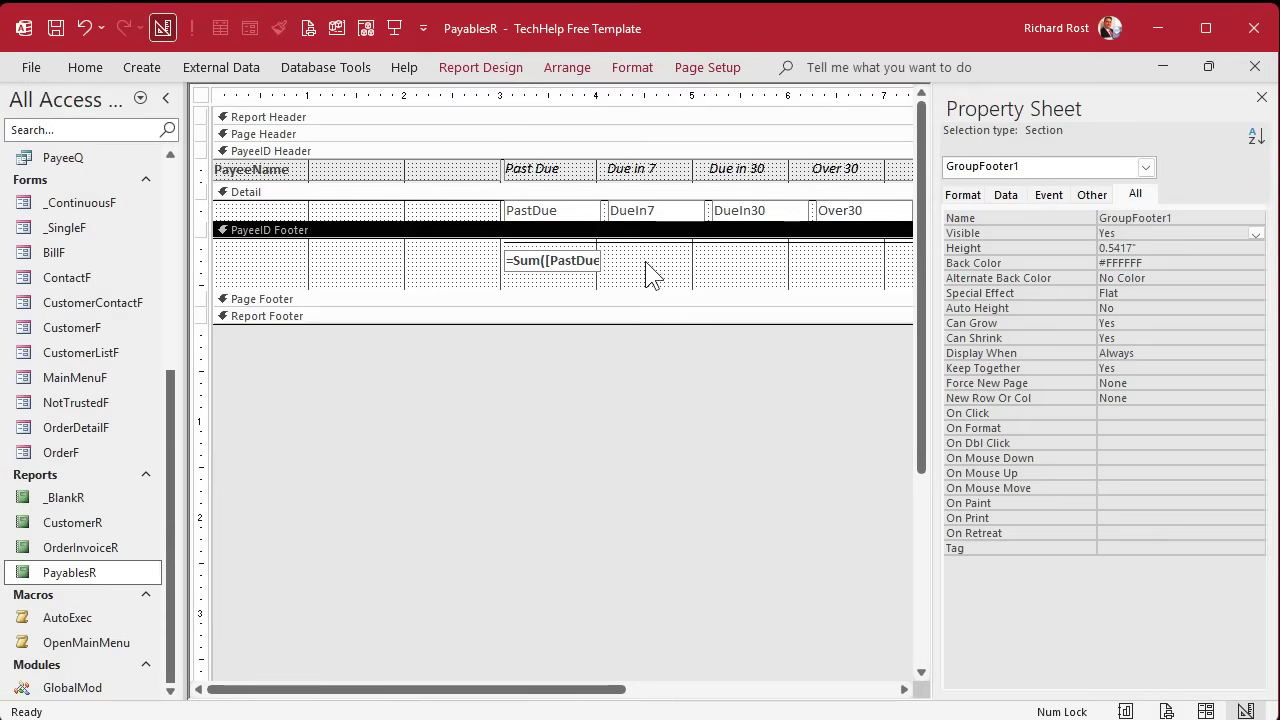
# Copy the DueIn7 text box into the PayeeID Footer and align it under its column beside the past-due total.
pyautogui.click(659, 212)
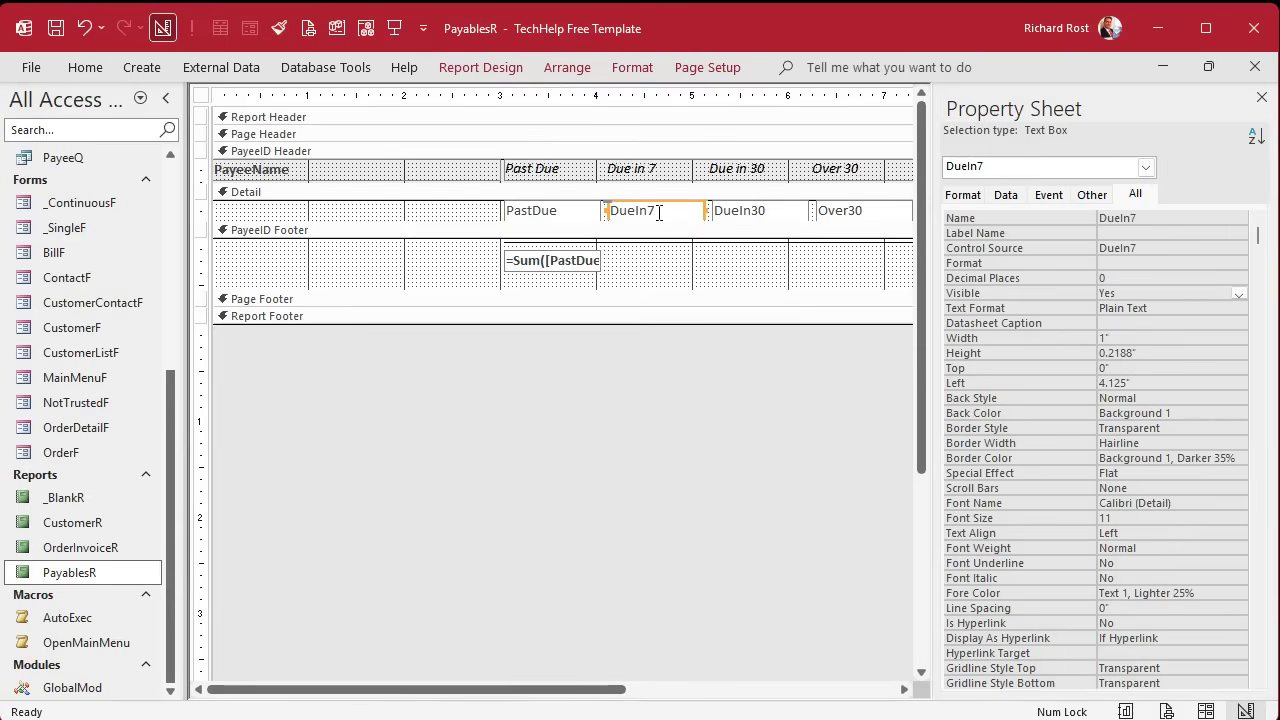
pyautogui.click(651, 272)
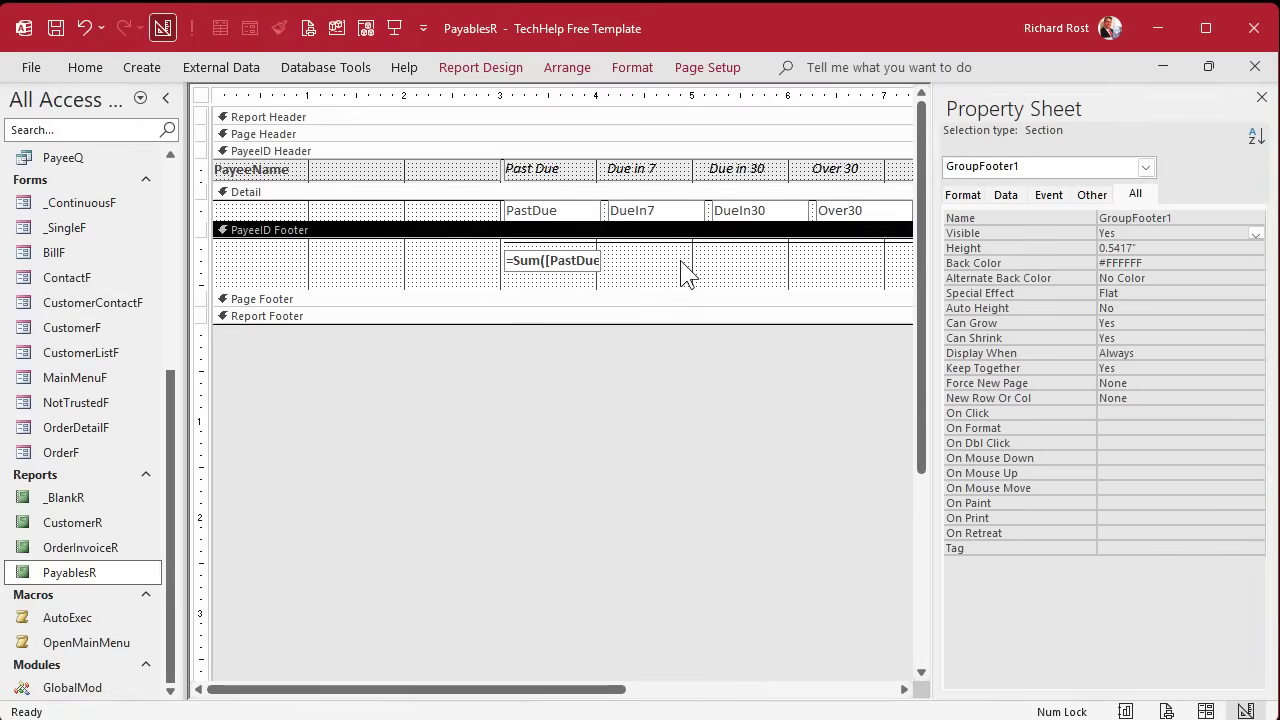
pyautogui.click(669, 210)
pyautogui.click(663, 271)
pyautogui.hotkey('ctrl', 'v')
pyautogui.click(352, 280)
pyautogui.moveTo(296, 255); pyautogui.dragTo(687, 262)
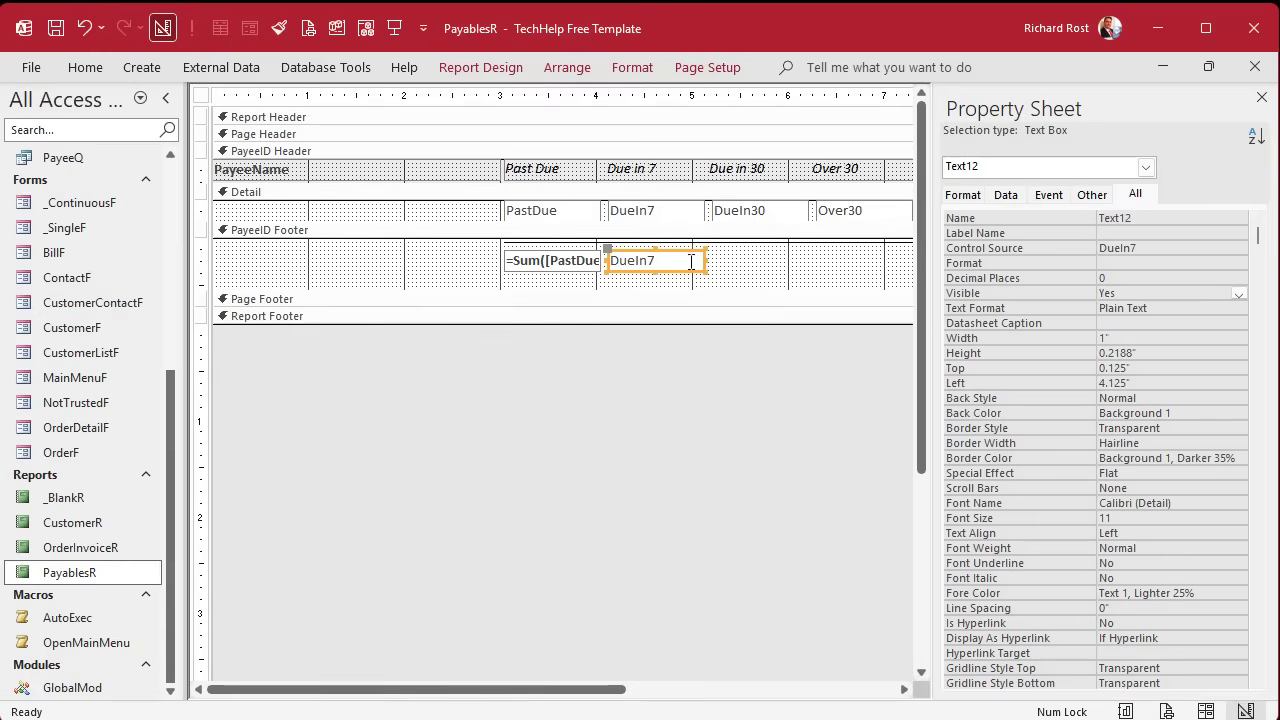
# Set the footer's DueIn7 copy to =SUM(DueIn7), name it PayeeDueIn7, and make it bold.
pyautogui.click(1154, 247)
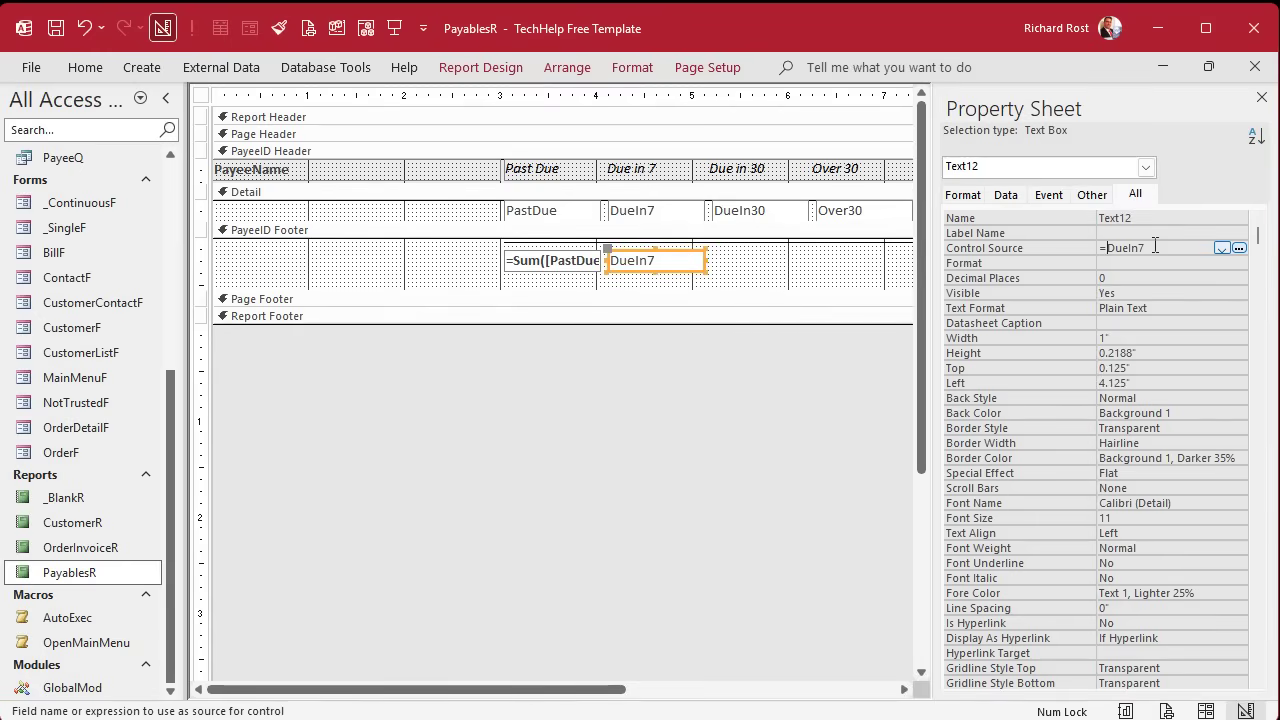
pyautogui.write('=SUM(')
pyautogui.press('End')
pyautogui.write(')')
pyautogui.press('Up')
pyautogui.press('Up')
pyautogui.write('Pa')
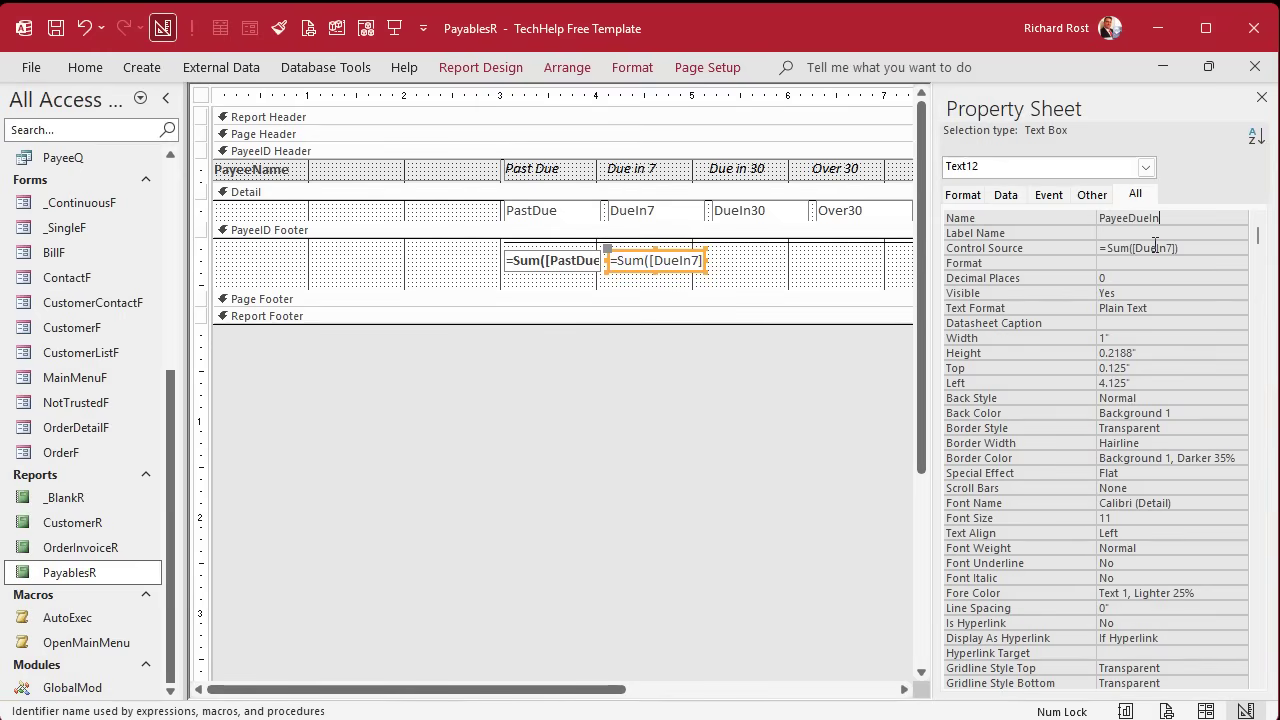
pyautogui.press('Down')
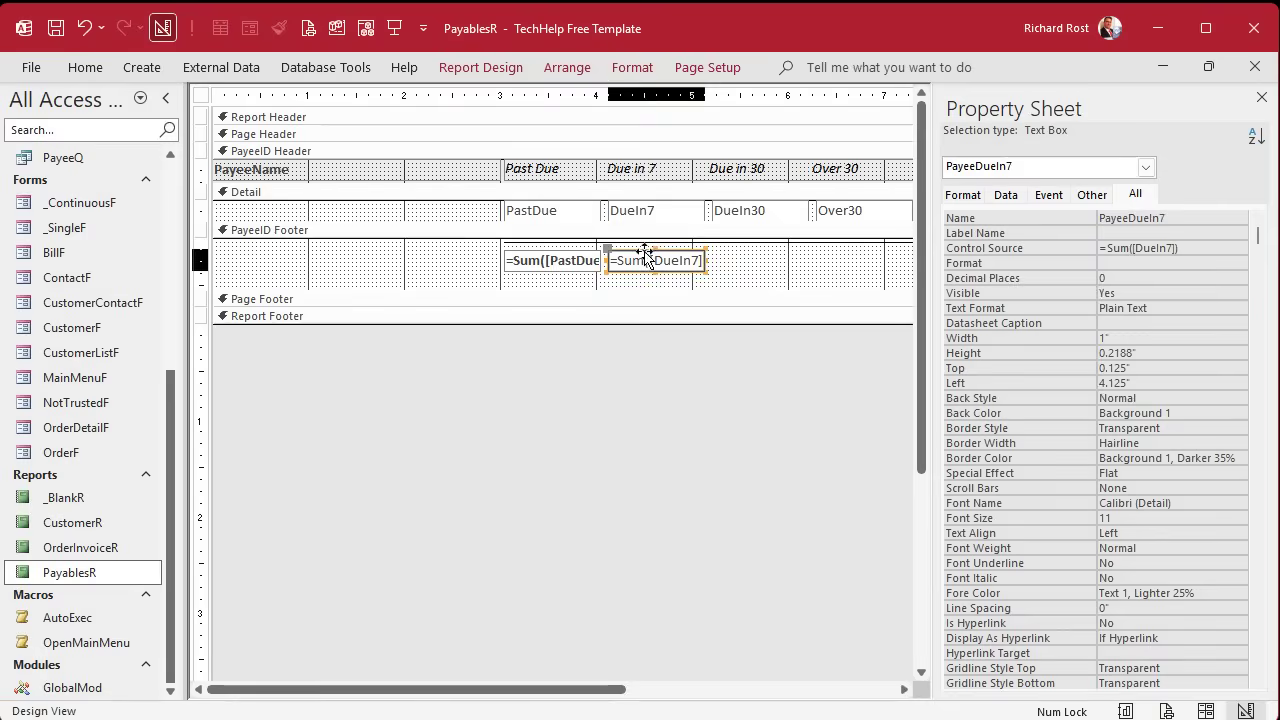
# Copy the DueIn30 text box from the Detail section into the PayeeID Footer.
pyautogui.click(753, 224)
pyautogui.click(754, 212)
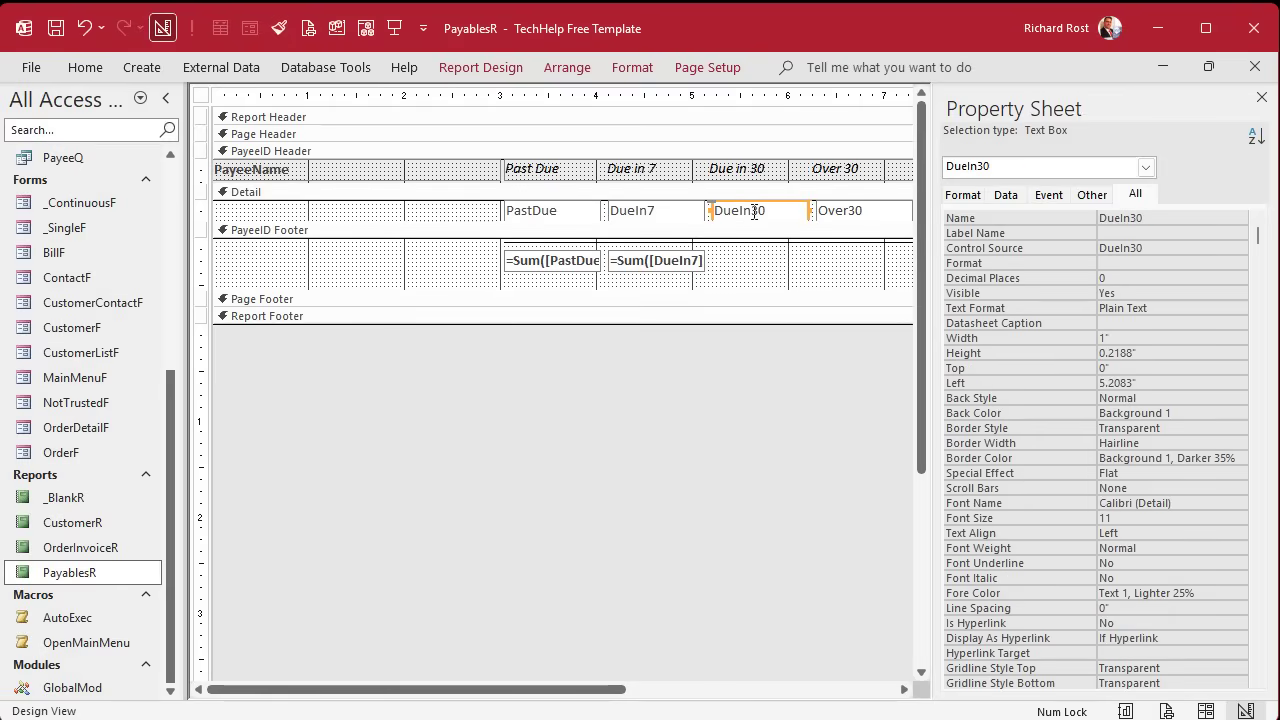
pyautogui.click(759, 280)
pyautogui.click(754, 208)
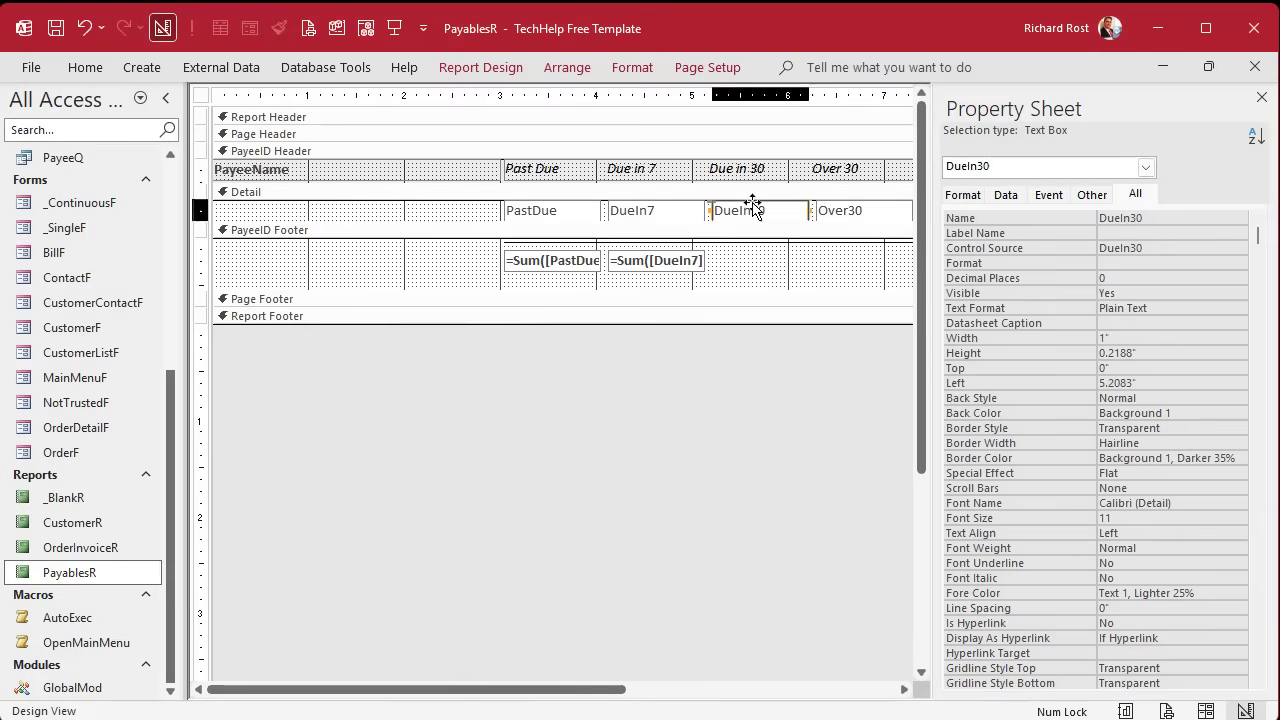
pyautogui.click(762, 268)
pyautogui.hotkey('ctrl', 'v')
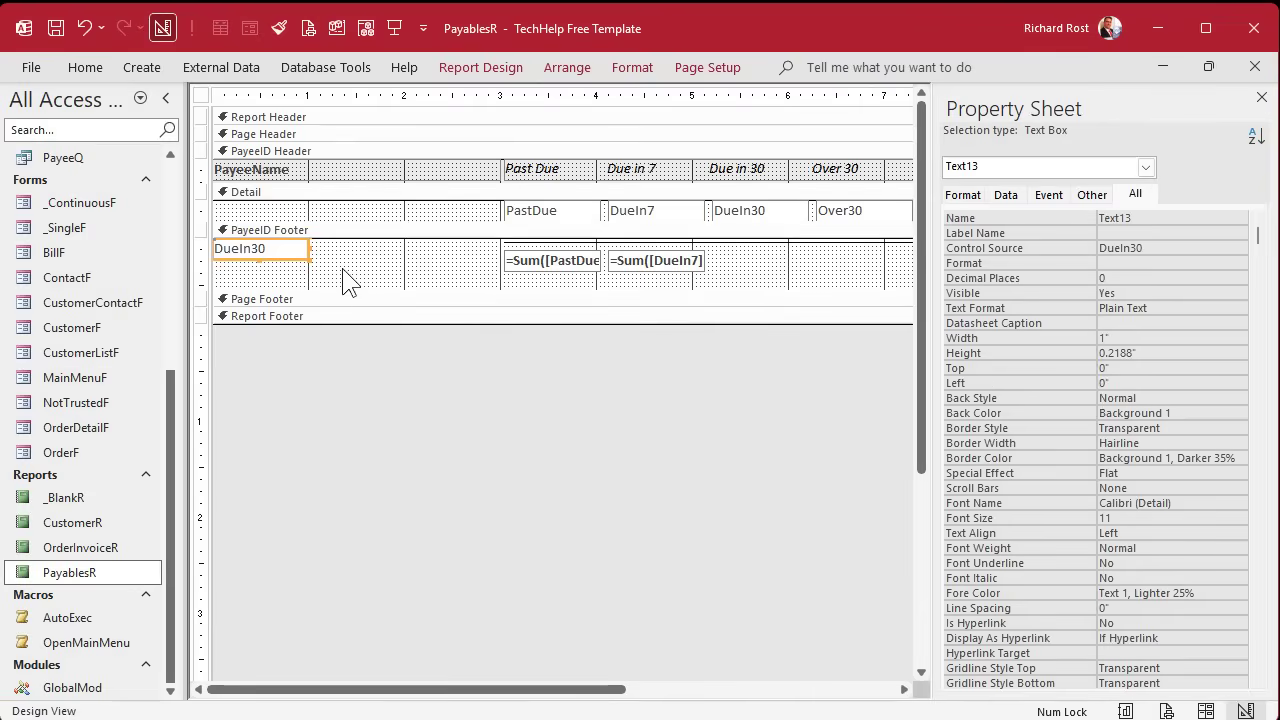
# Align the DueIn30 copy in the PayeeID Footer under its column, beside the DueIn7 total.
pyautogui.click(343, 280)
pyautogui.click(298, 255)
pyautogui.moveTo(298, 255); pyautogui.dragTo(799, 264)
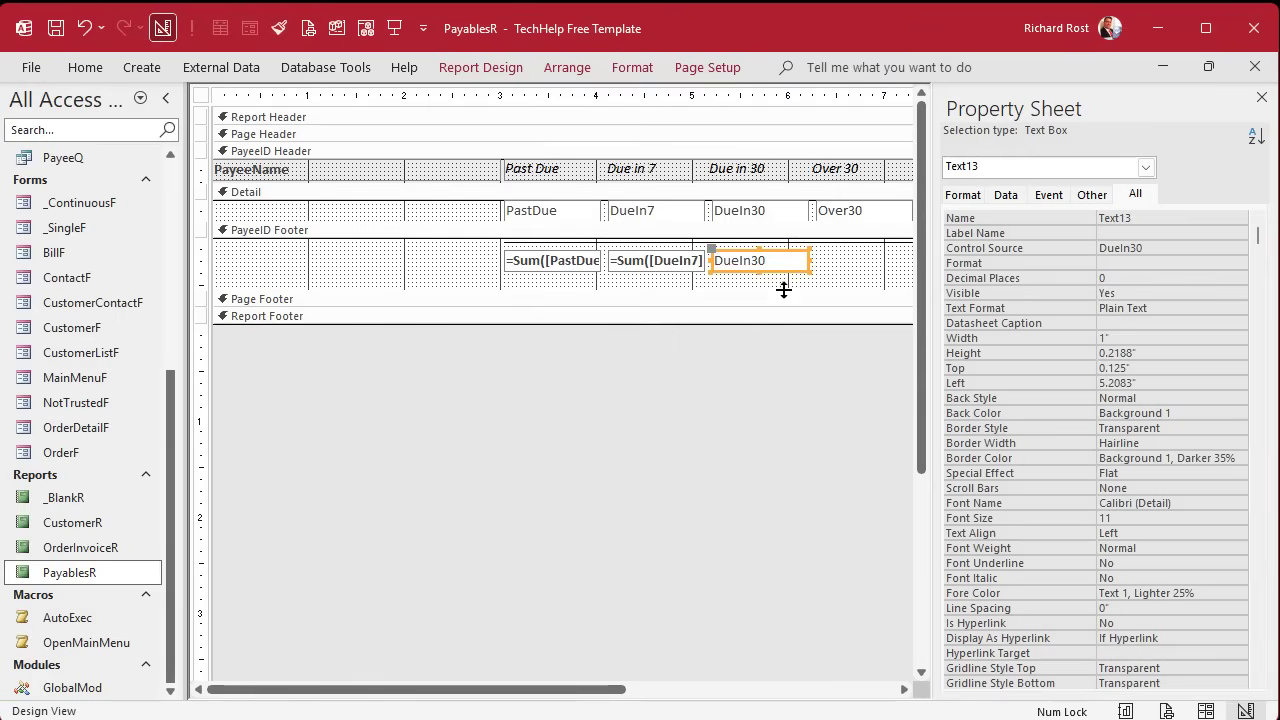
# Set the footer's DueIn30 copy to =SUM(DueIn30), name it PayeeDueIn30, and make it bold.
pyautogui.click(1151, 248)
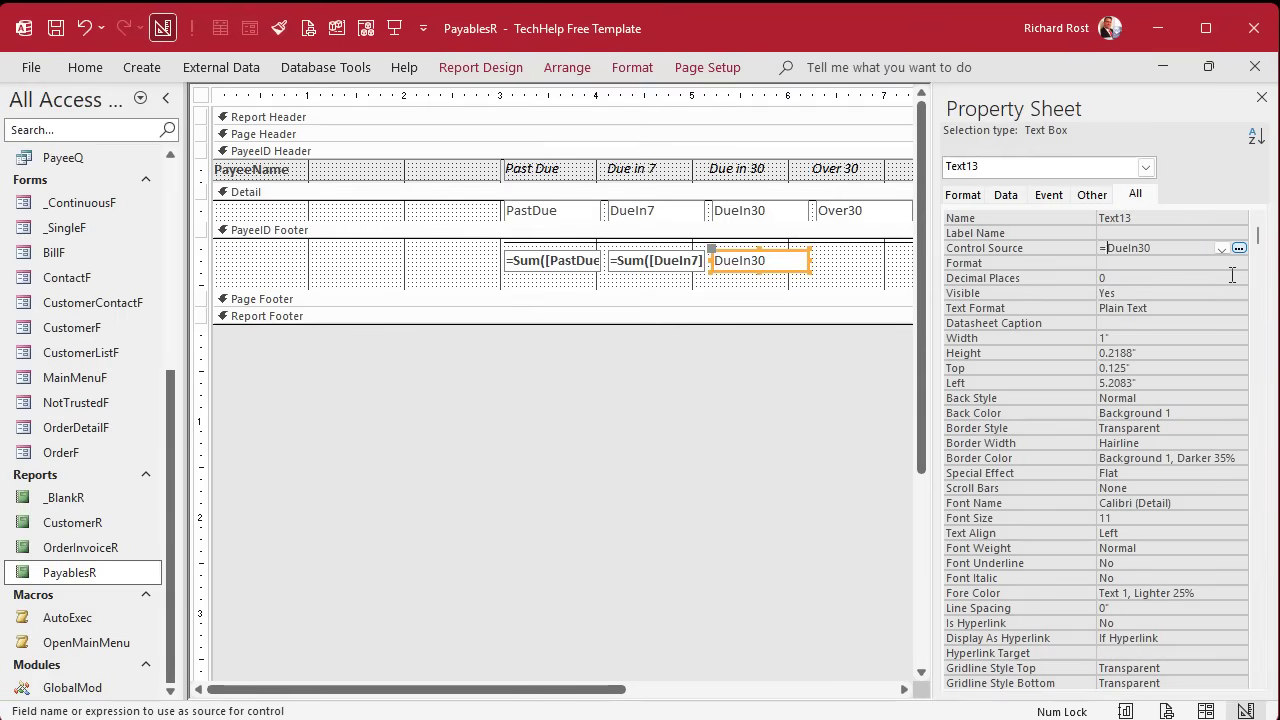
pyautogui.write('SUM(')
pyautogui.write(')')
pyautogui.press('Return')
pyautogui.write('PayeeDueIn30')
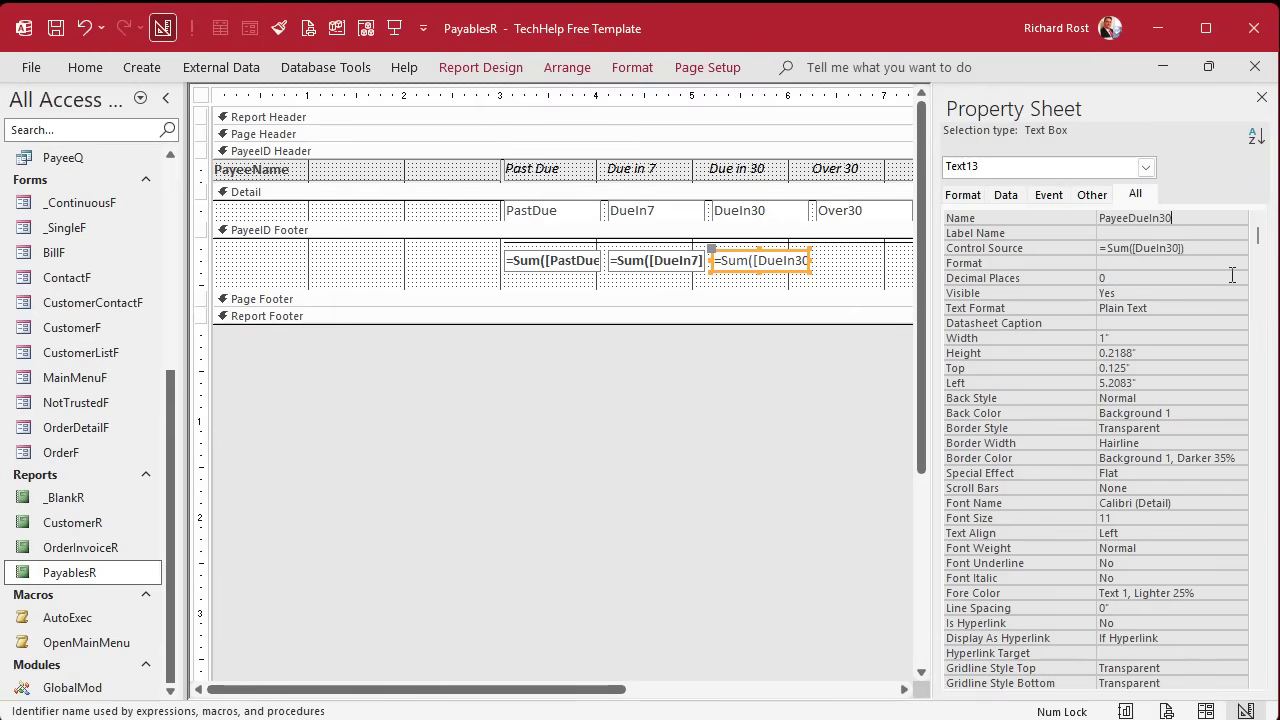
pyautogui.press('Return')
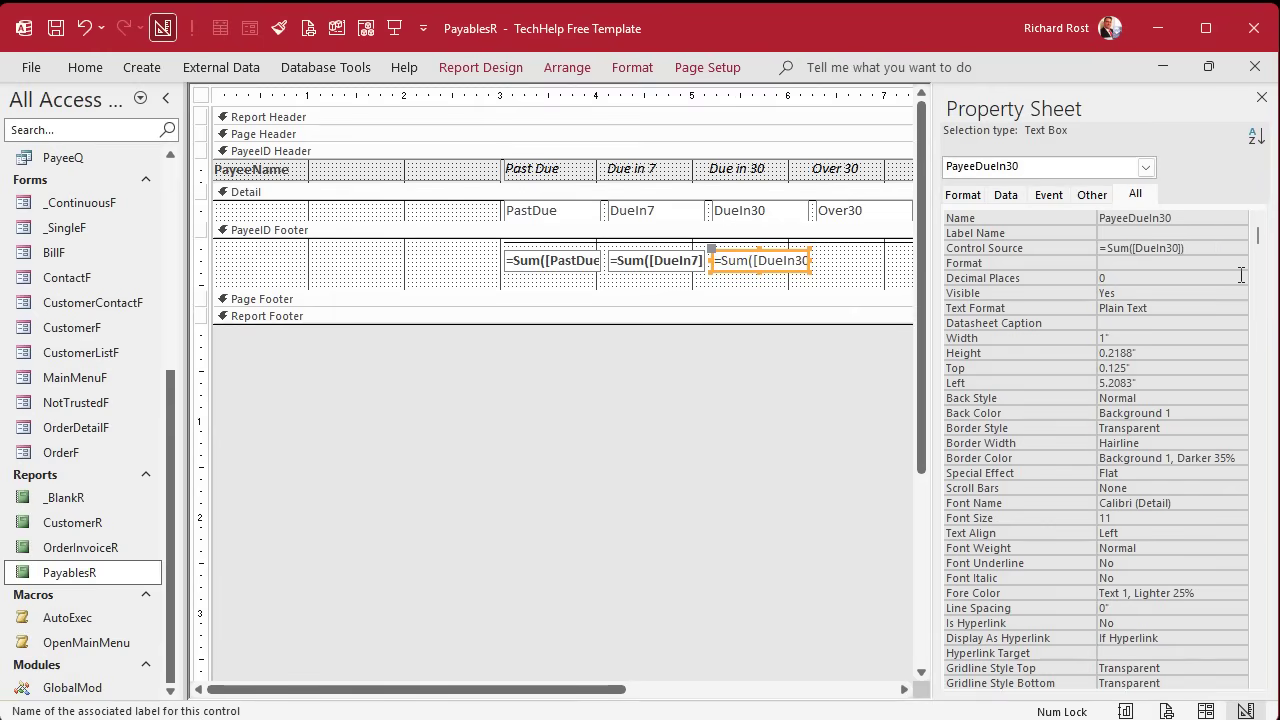
pyautogui.click(845, 268)
pyautogui.click(755, 260)
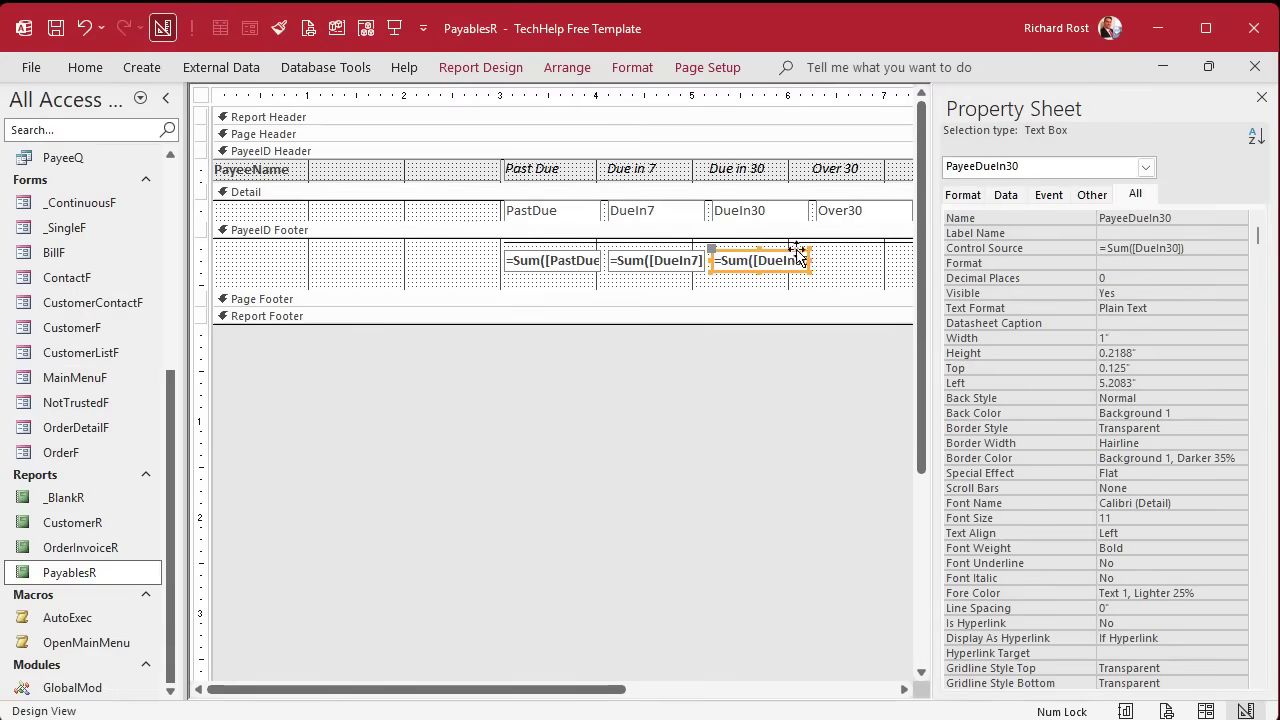
# Copy the Detail section's Over30 text box into the PayeeID Footer and align it under its column.
pyautogui.click(866, 215)
pyautogui.click(866, 272)
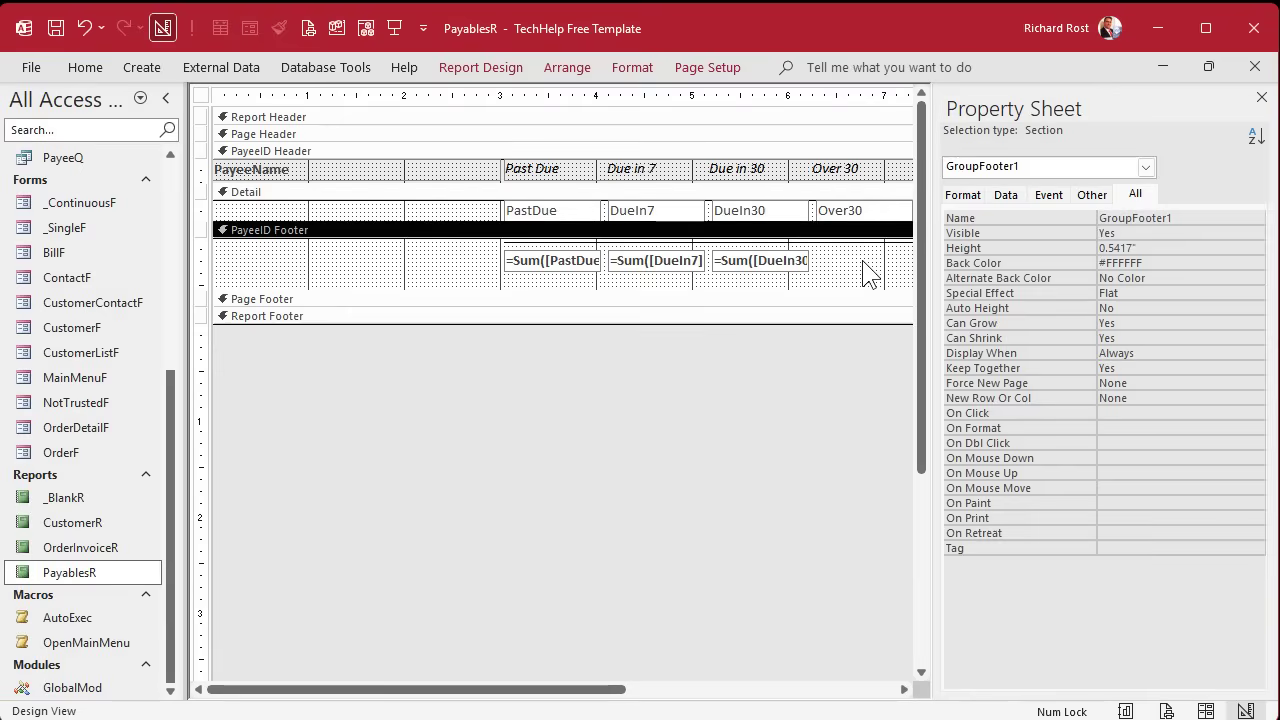
pyautogui.hotkey('ctrl', 'v')
pyautogui.click(318, 265)
pyautogui.moveTo(294, 252); pyautogui.dragTo(850, 263)
# Set the footer's Over30 copy to =Sum(Over30), name it PayeeOver30, and make it bold.
pyautogui.click(1141, 247)
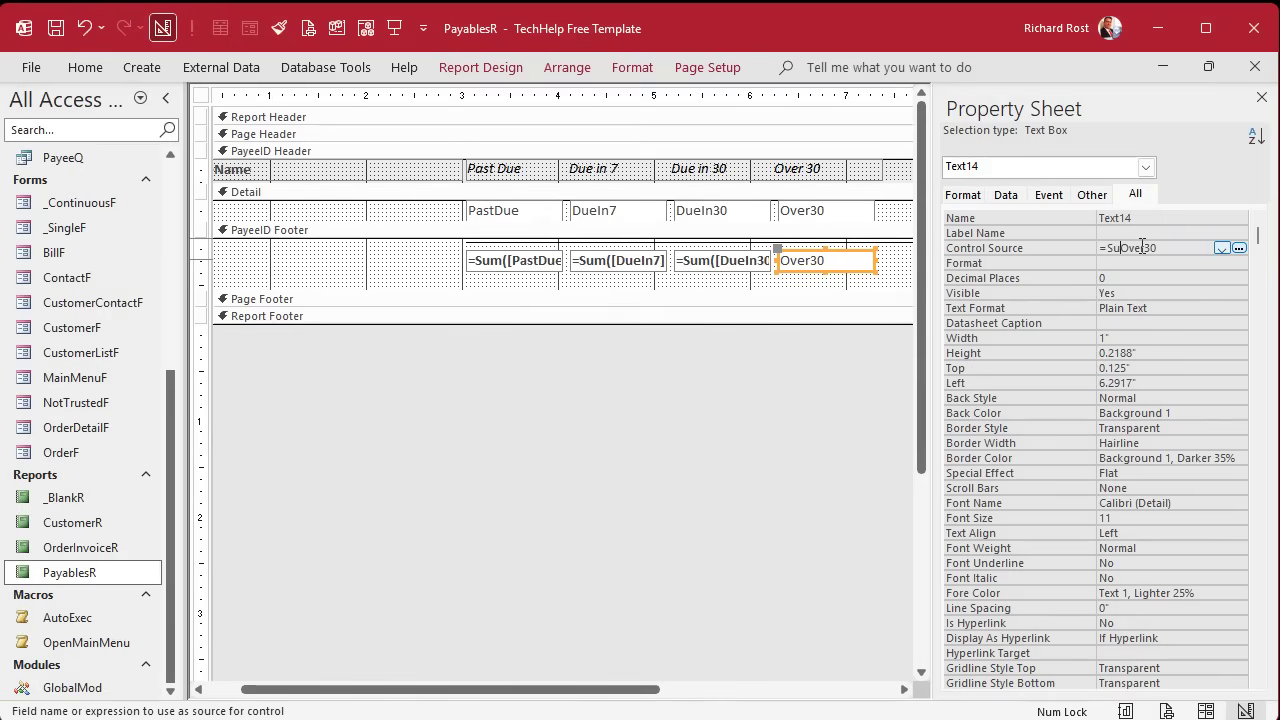
pyautogui.write('=Sum(')
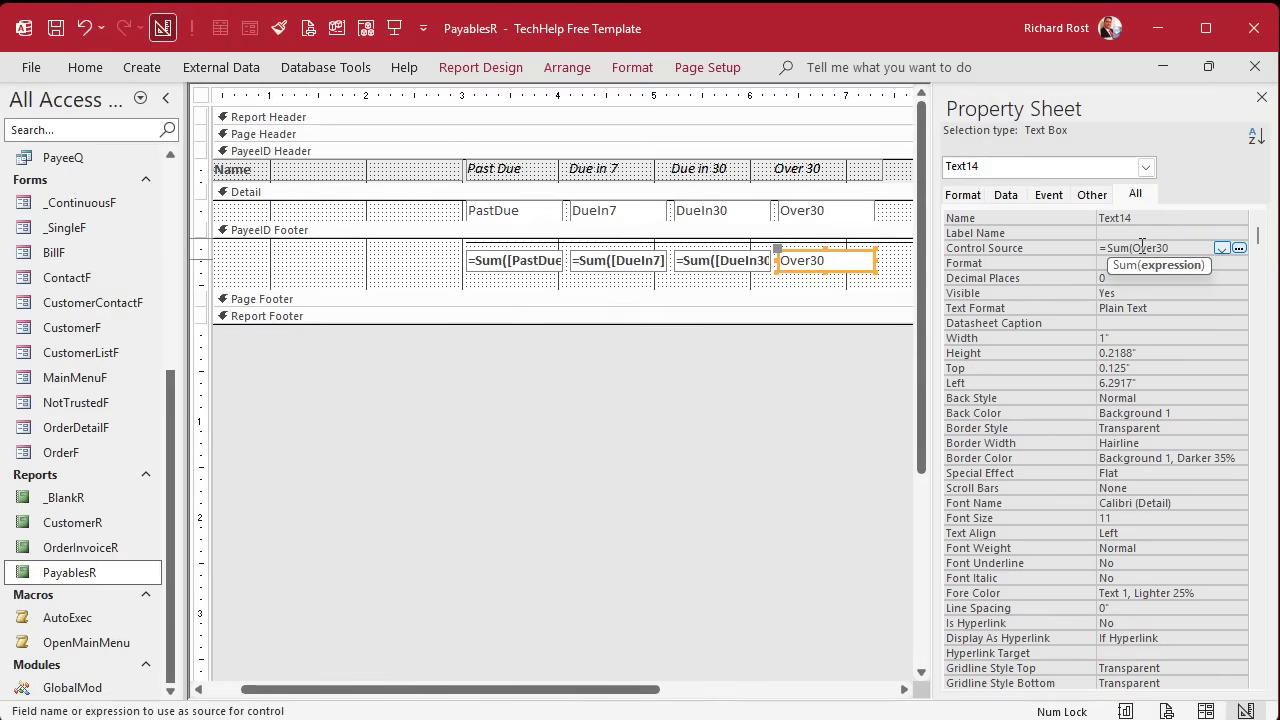
pyautogui.press('End')
pyautogui.write(')')
pyautogui.press('Return')
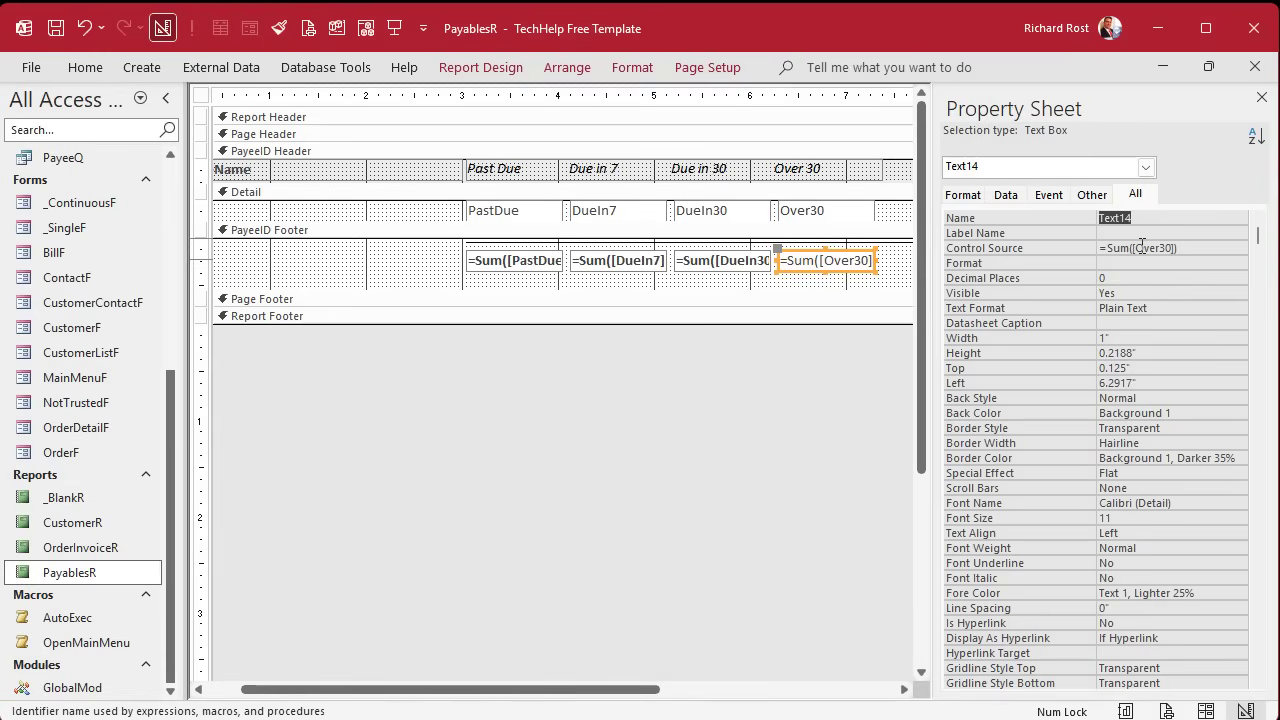
pyautogui.write('PayeeOver30')
pyautogui.press('Return')
pyautogui.click(838, 258)
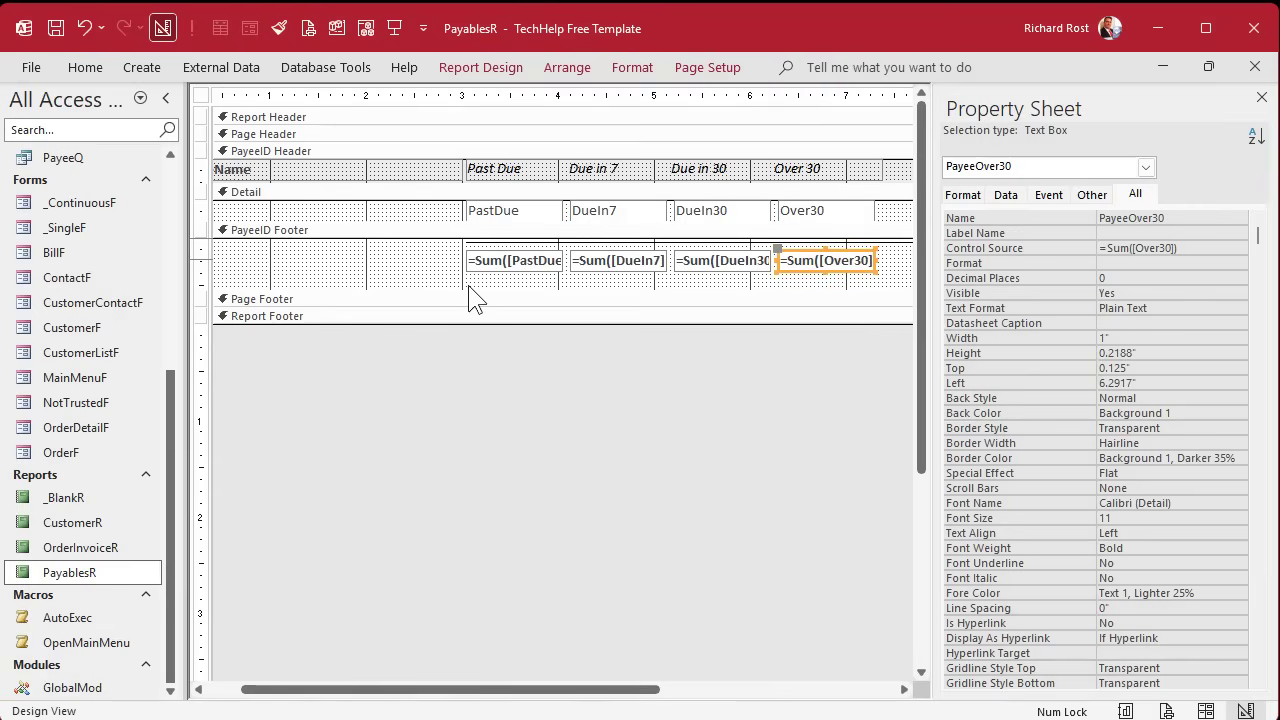
# Save and close the PayablesR design, and open the report's preview from the BillF form.
pyautogui.click(410, 285)
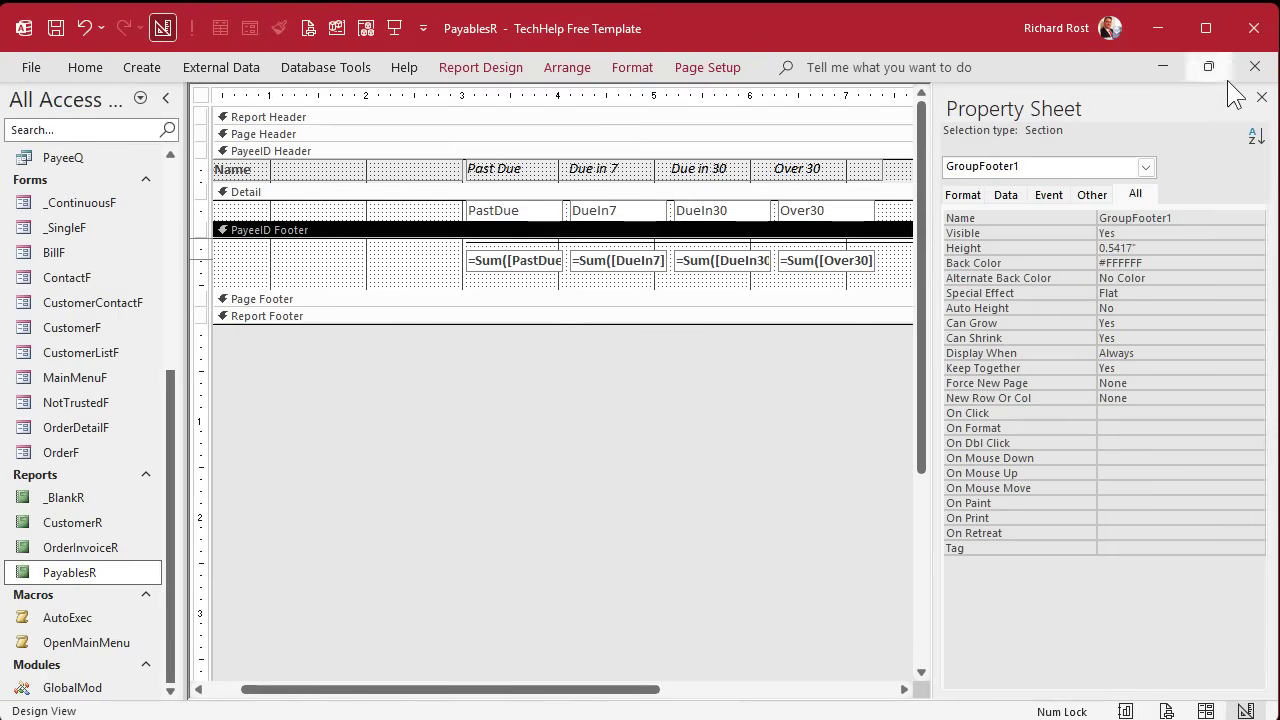
pyautogui.click(1255, 67)
pyautogui.click(327, 352)
pyautogui.click(343, 548)
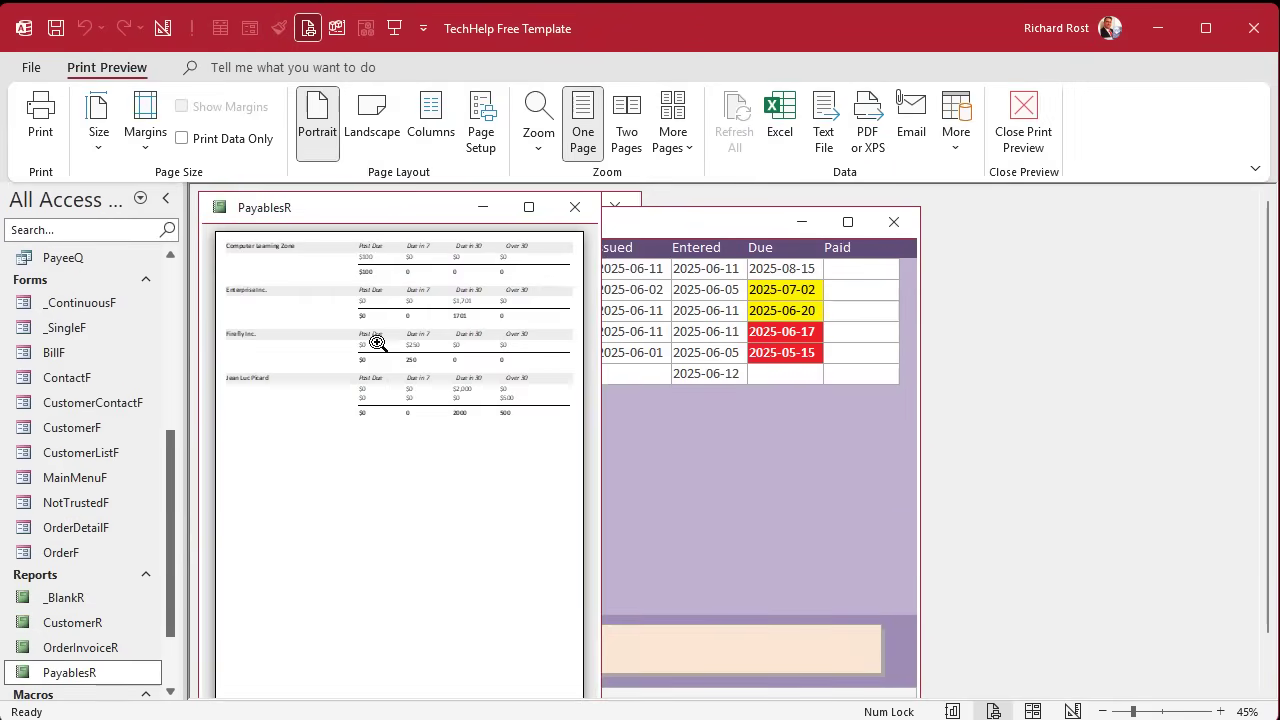
# Enlarge the PayablesR preview, check how the payee totals are formatted in each aging column, and close it.
pyautogui.click(430, 276)
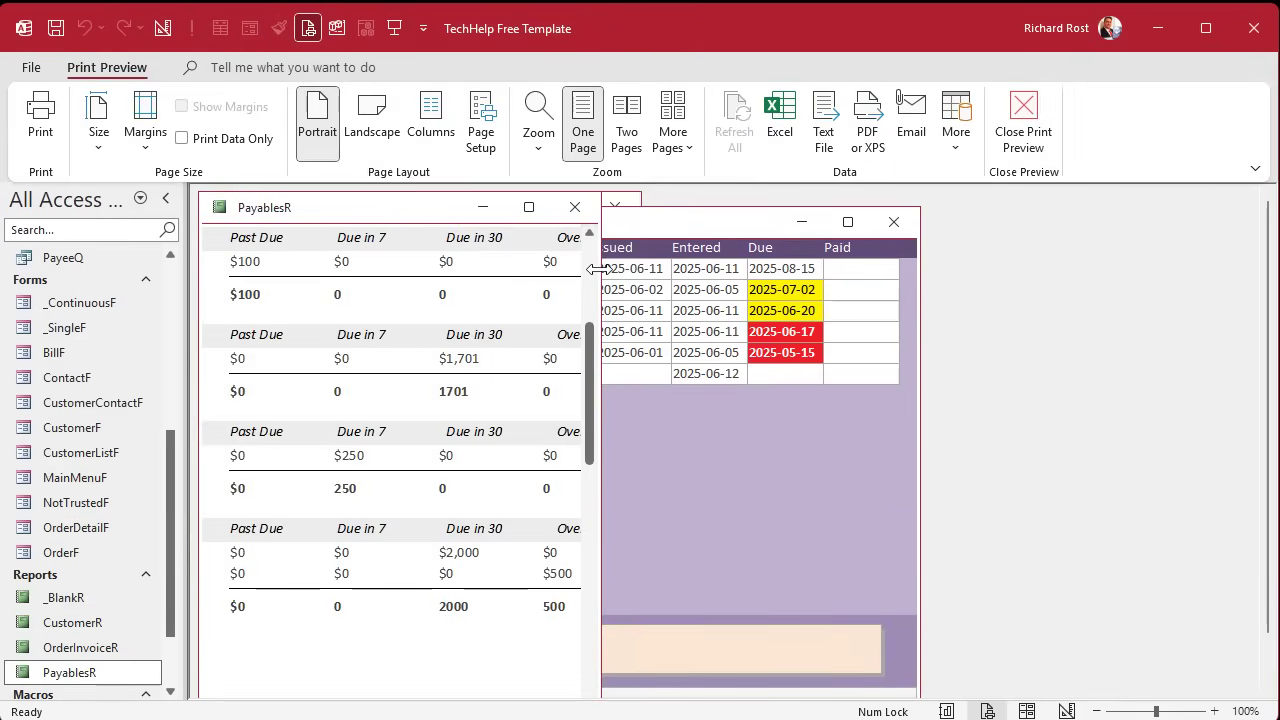
pyautogui.moveTo(600, 285); pyautogui.dragTo(1096, 300)
pyautogui.click(378, 305)
pyautogui.click(706, 258)
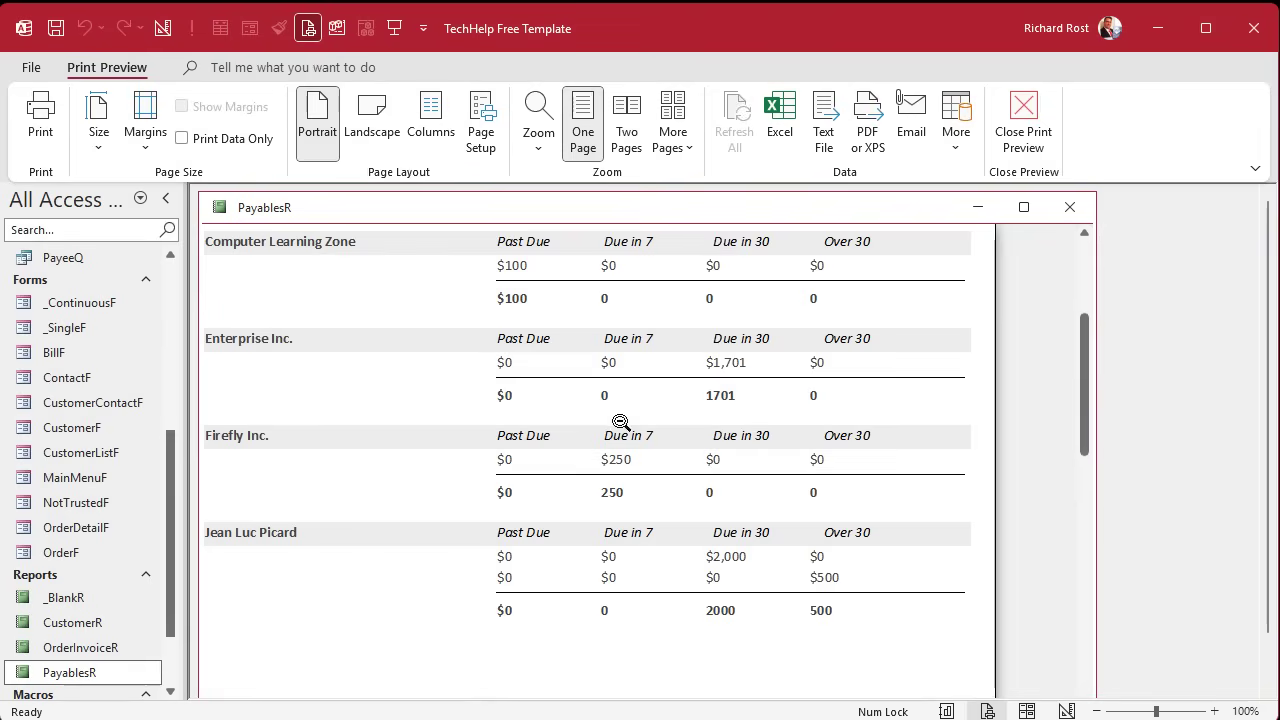
pyautogui.click(1005, 145)
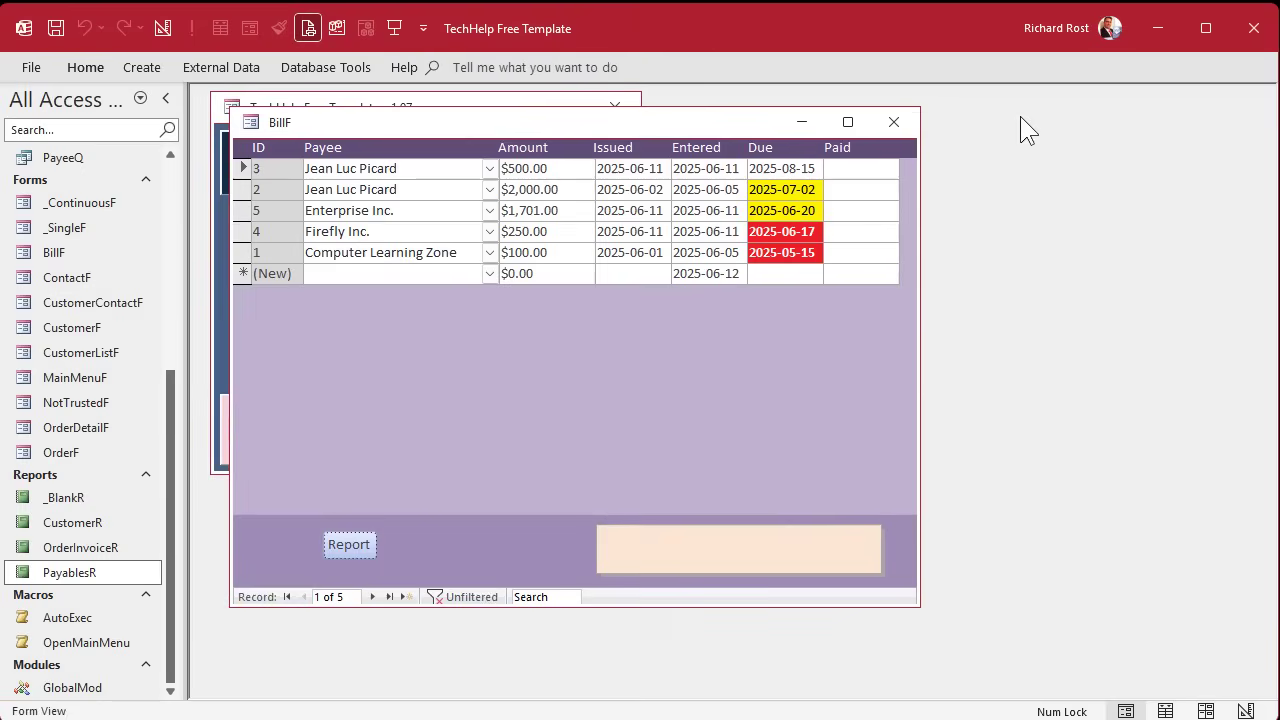
# Reopen PayablesR in Design View and set the format of the footer's DueIn7, DueIn30 and Over30 totals to Currency.
pyautogui.click(329, 542)
pyautogui.rightClick(418, 210)
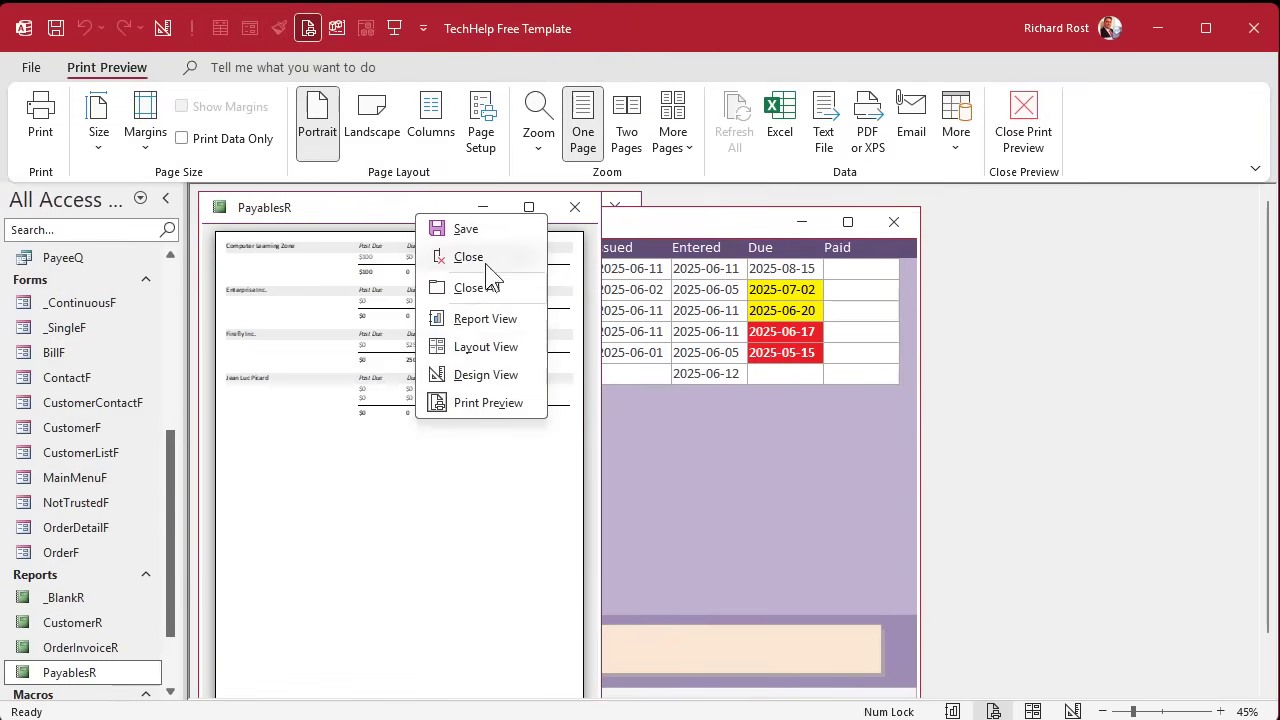
pyautogui.click(486, 375)
pyautogui.doubleClick(432, 112)
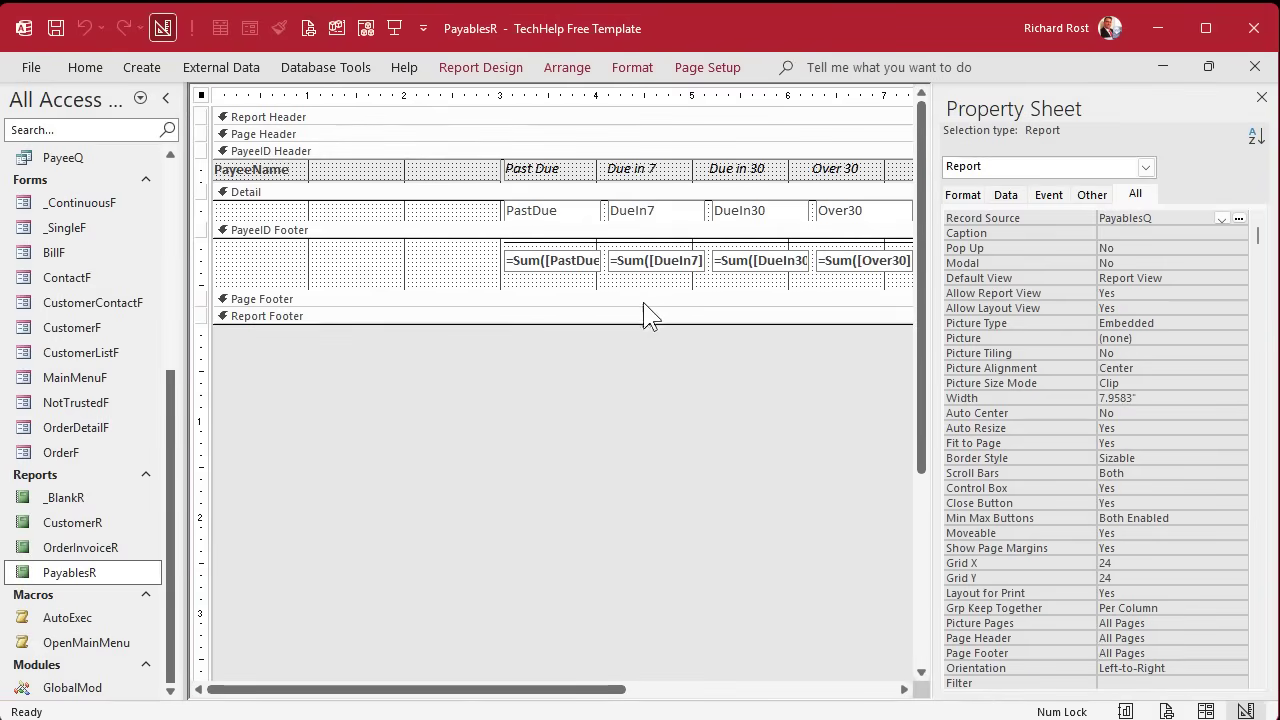
pyautogui.click(657, 262)
pyautogui.keyDown('shift'); pyautogui.click(740, 262); pyautogui.keyUp('shift')
pyautogui.keyDown('shift'); pyautogui.click(837, 262); pyautogui.keyUp('shift')
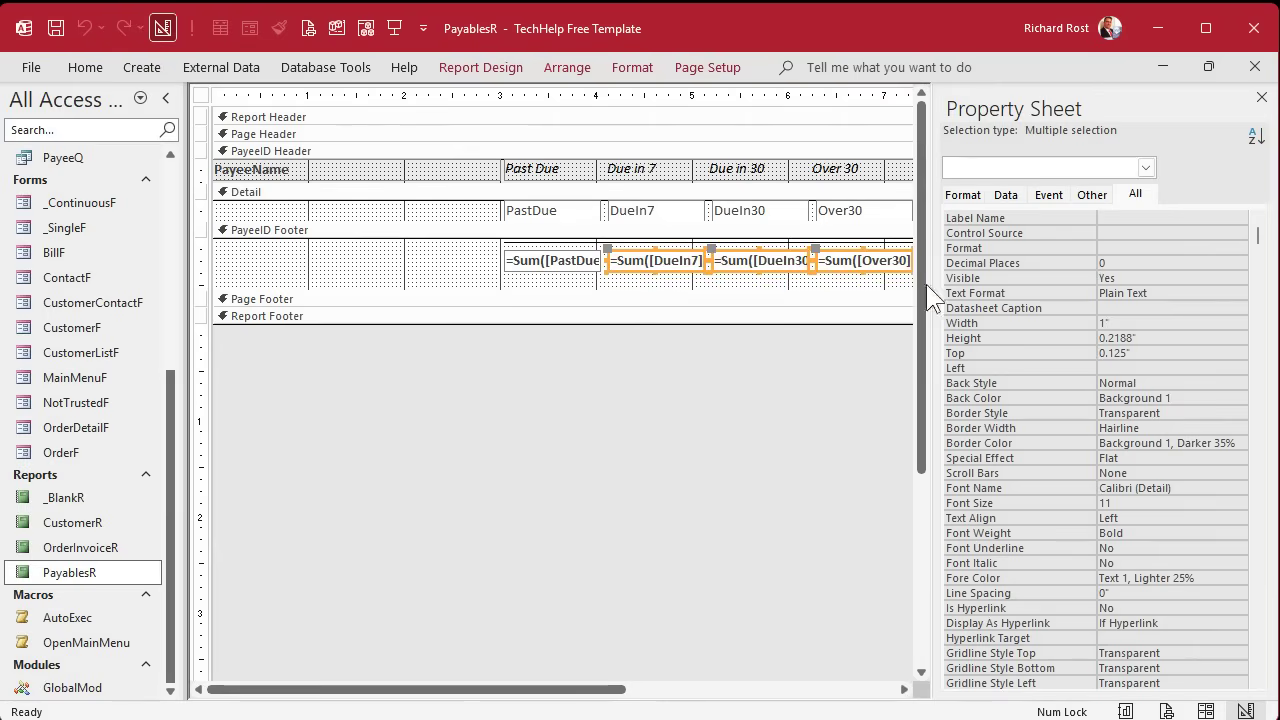
pyautogui.click(1117, 248)
pyautogui.write('Currency')
pyautogui.press('Return')
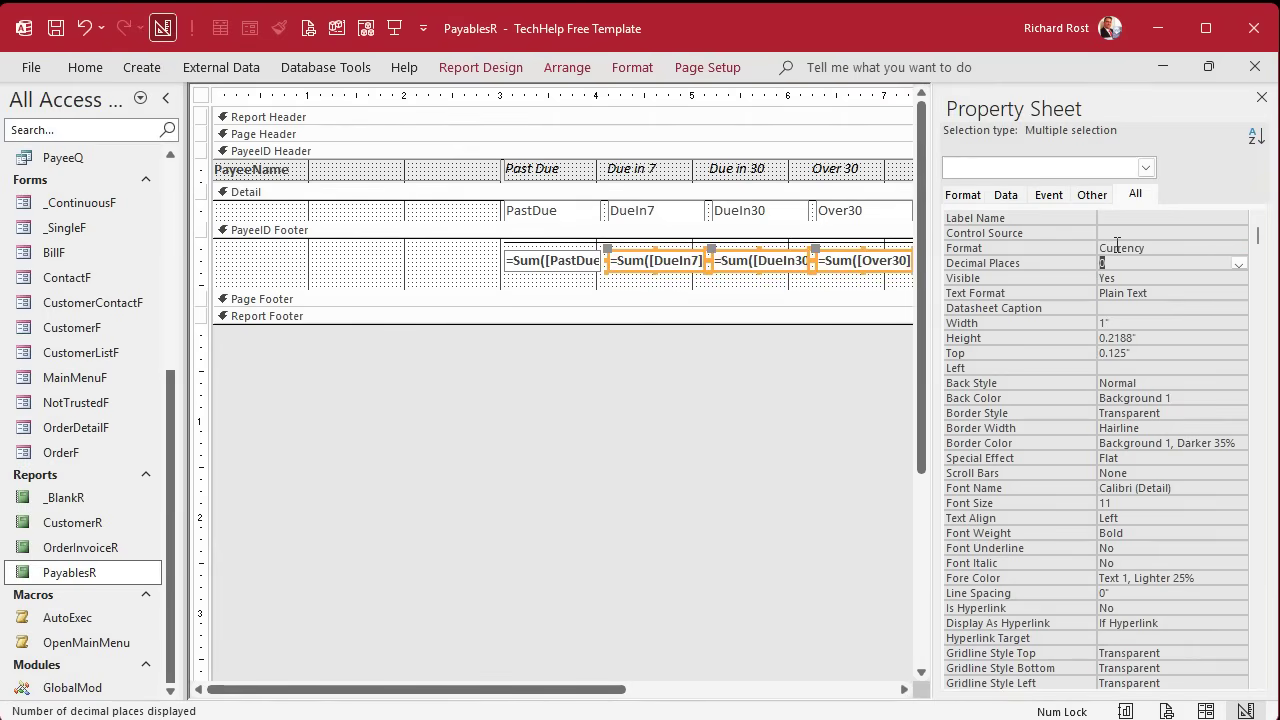
# Set the format of the Detail section's PastDue, DueIn7, DueIn30 and Over30 text boxes to Currency.
pyautogui.click(866, 210)
pyautogui.click(1170, 262)
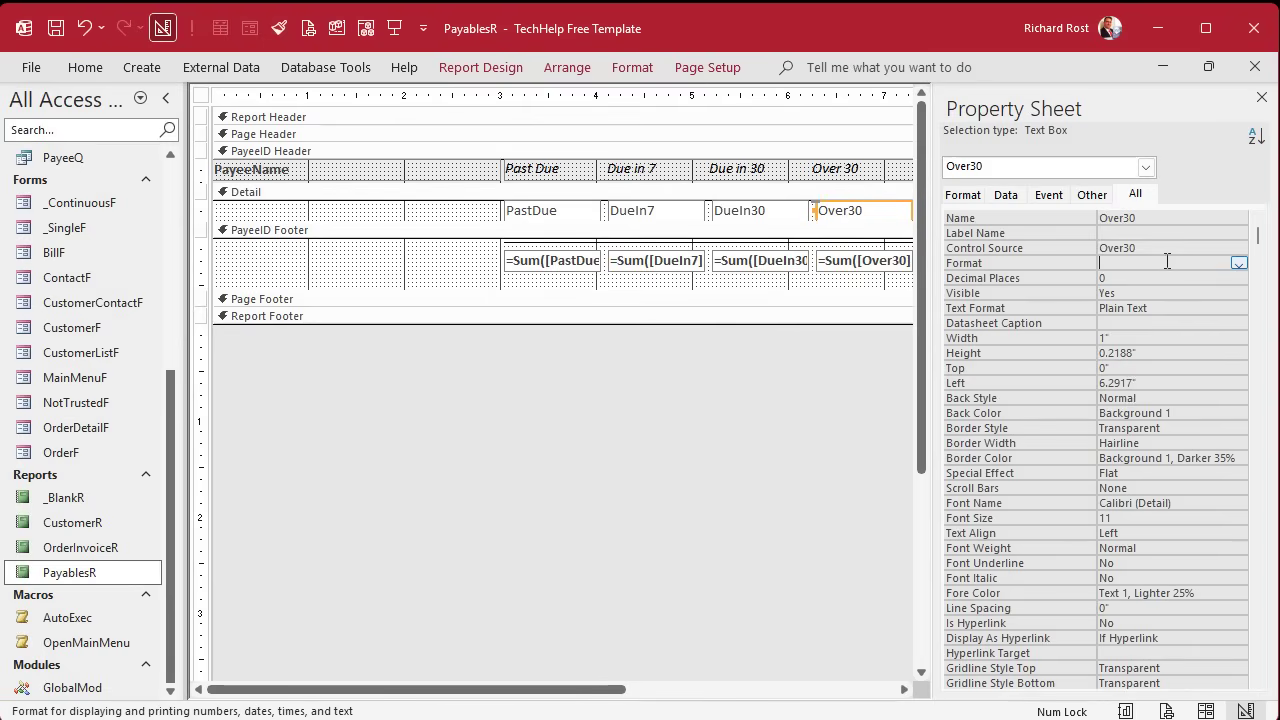
pyautogui.click(551, 215)
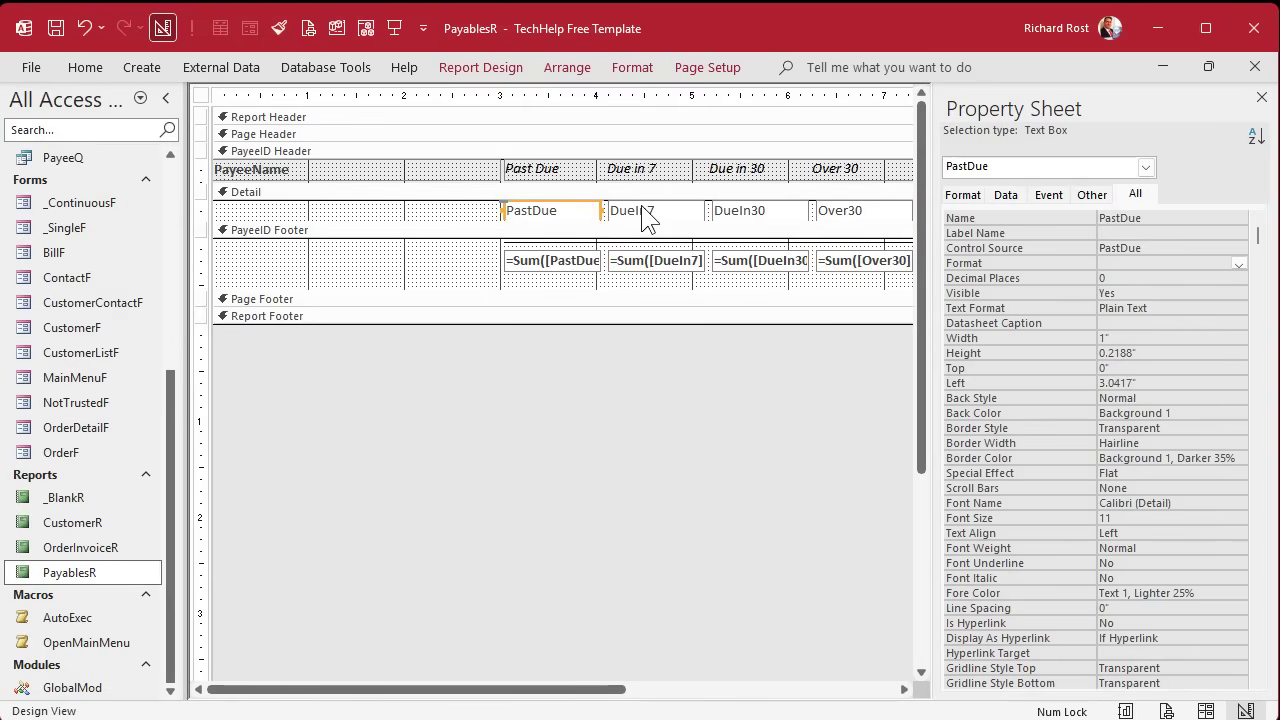
pyautogui.keyDown('shift'); pyautogui.click(646, 215); pyautogui.keyUp('shift')
pyautogui.keyDown('shift'); pyautogui.click(735, 212); pyautogui.keyUp('shift')
pyautogui.keyDown('shift'); pyautogui.click(836, 212); pyautogui.keyUp('shift')
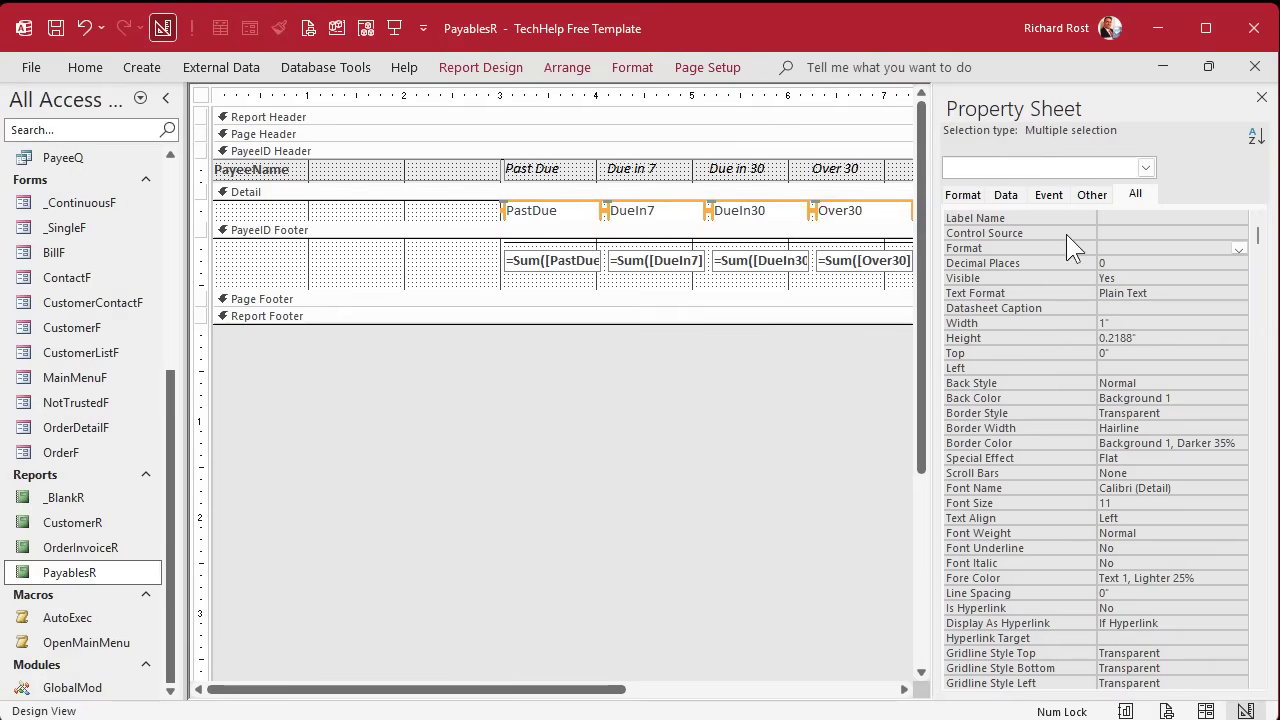
pyautogui.click(1118, 246)
pyautogui.write('currency')
pyautogui.press('Return')
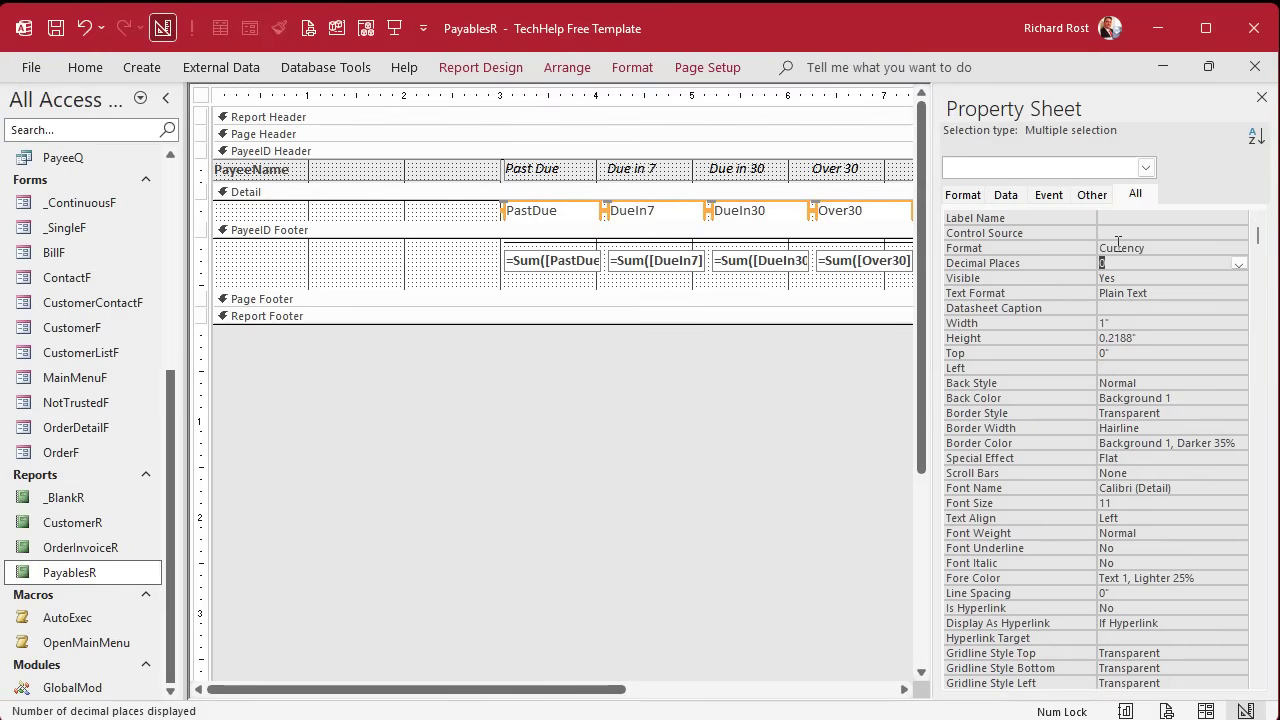
# Preview the report at full size to check the currency formatting of the amounts and payee totals.
pyautogui.click(1261, 97)
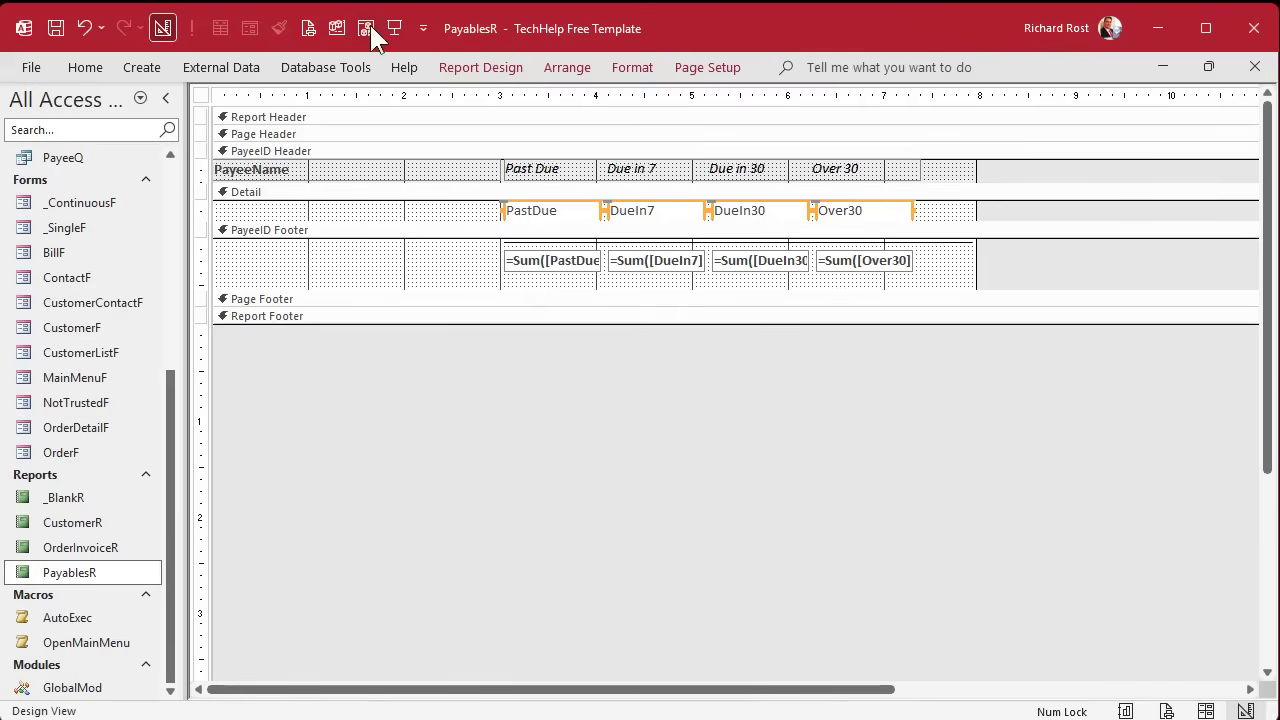
pyautogui.click(309, 28)
pyautogui.click(791, 206)
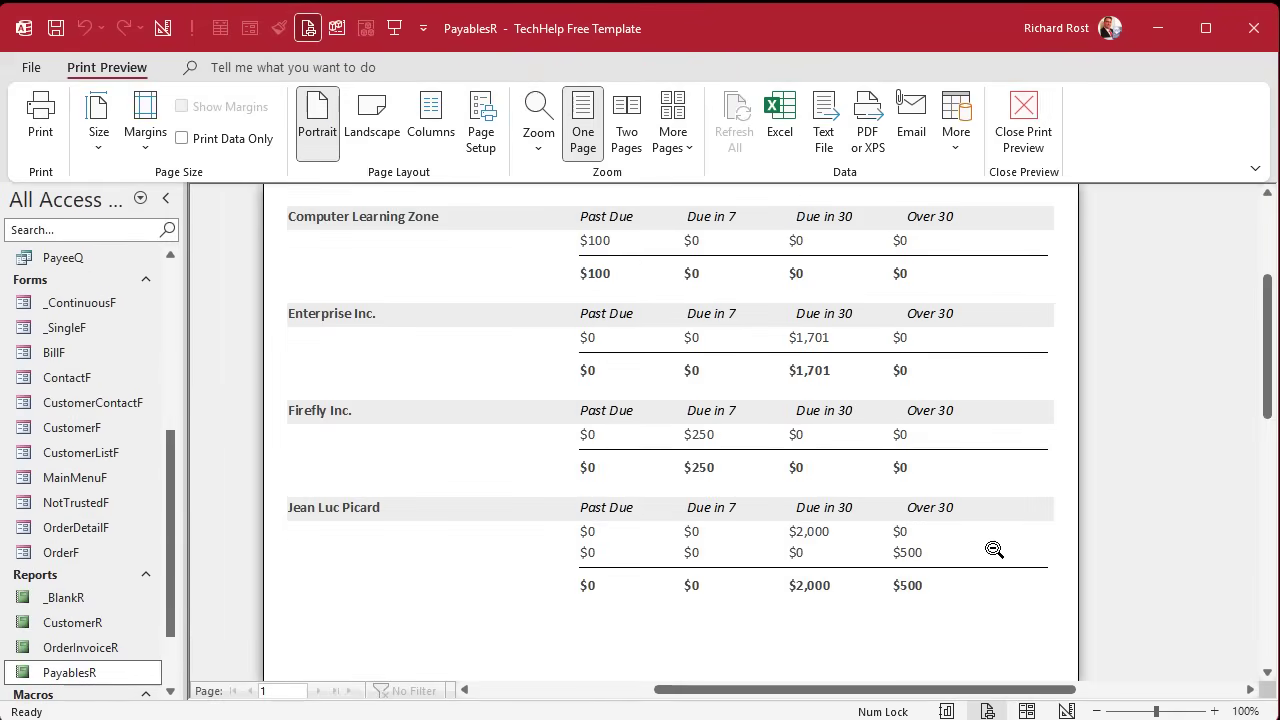
pyautogui.click(825, 412)
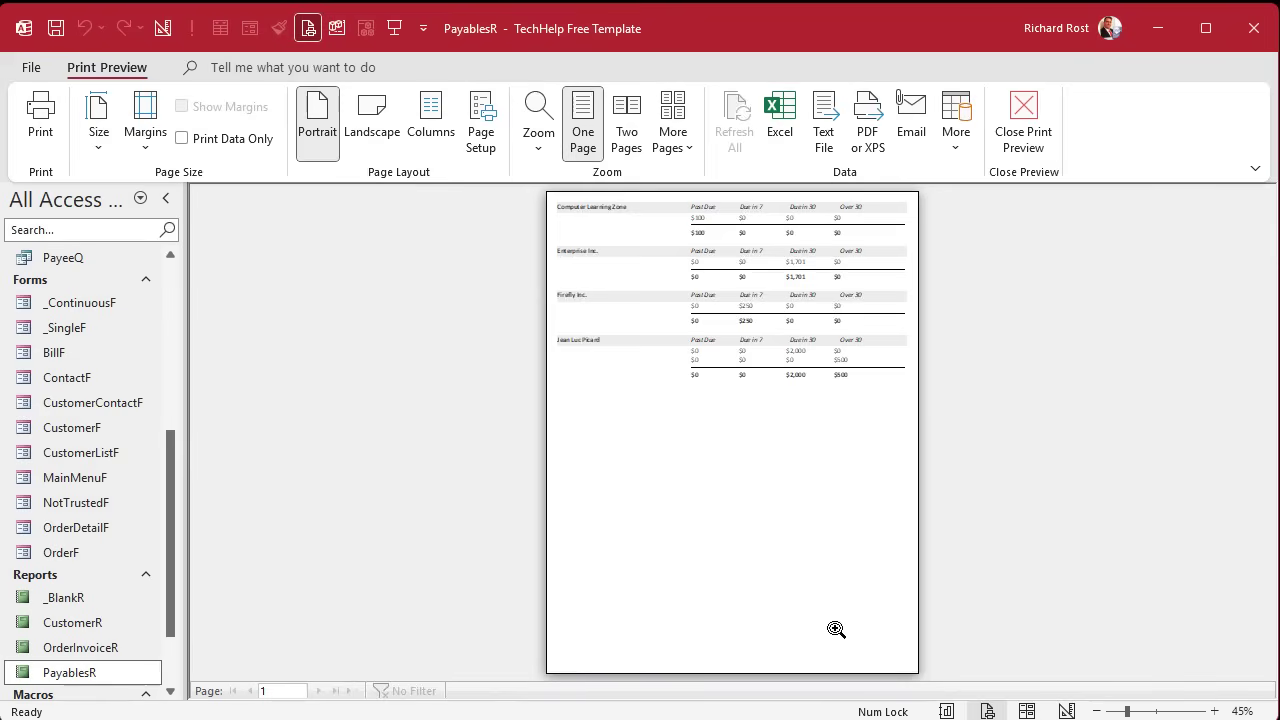
pyautogui.click(1023, 125)
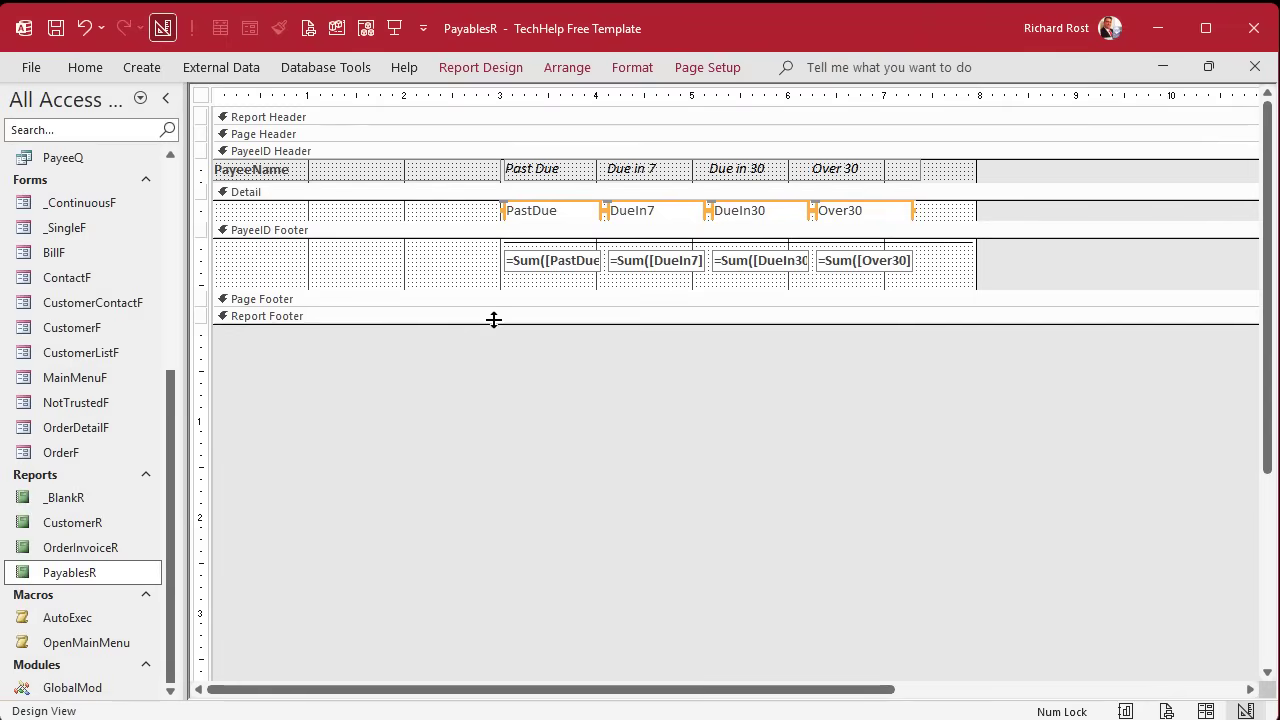
# Open up space in the Report Footer and copy the four PayeeID Footer totals into it.
pyautogui.moveTo(494, 325); pyautogui.dragTo(494, 355)
pyautogui.click(400, 300)
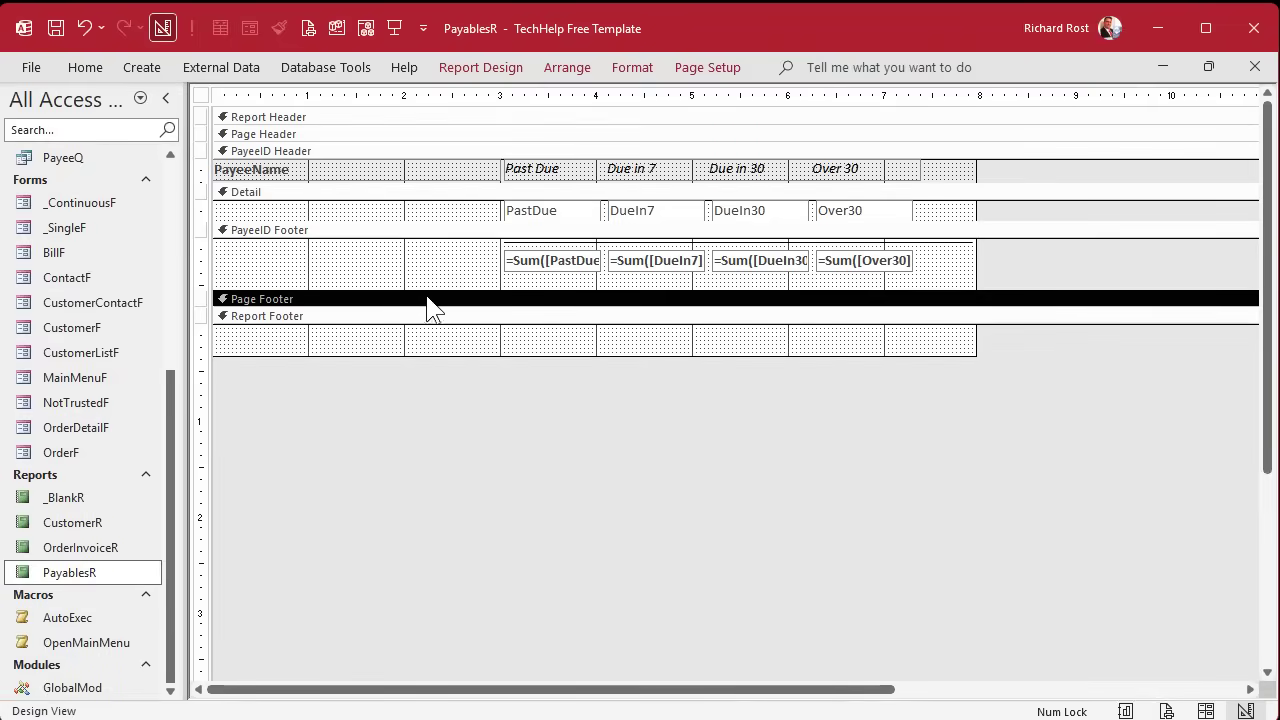
pyautogui.moveTo(450, 255); pyautogui.dragTo(978, 288)
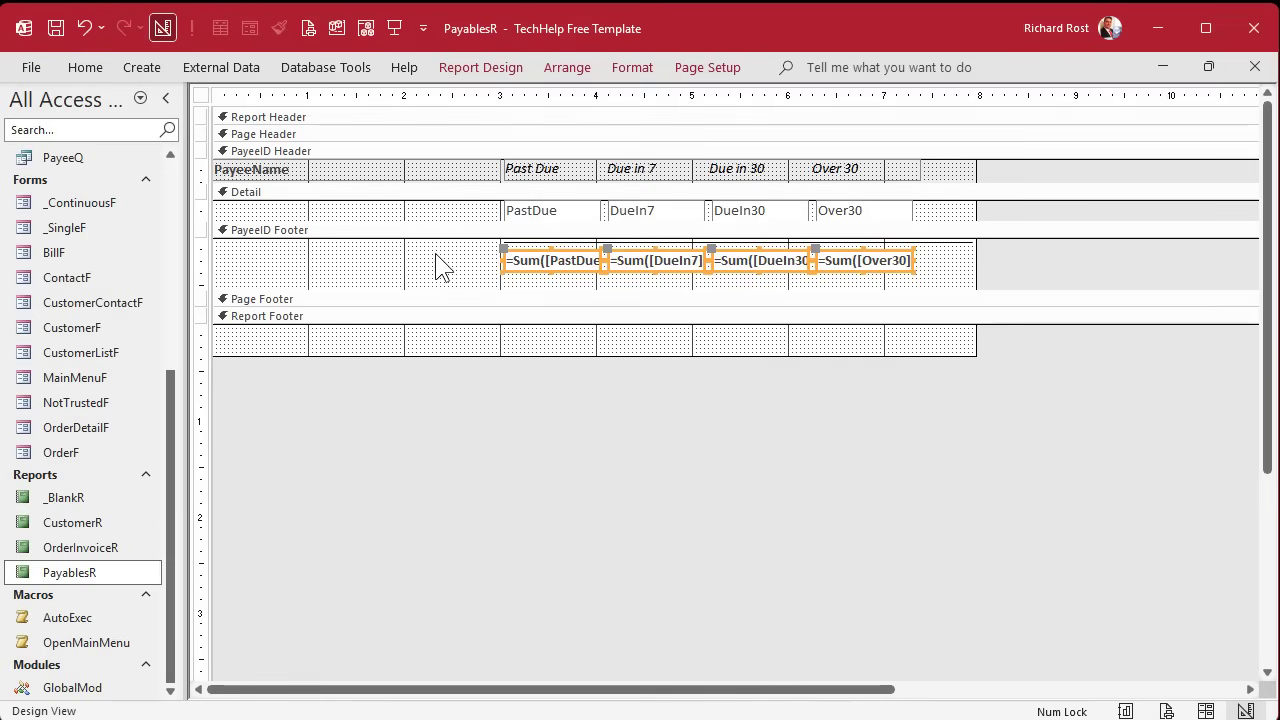
pyautogui.moveTo(452, 249); pyautogui.dragTo(934, 286)
pyautogui.hotkey('ctrl', 'c')
pyautogui.click(840, 352)
pyautogui.hotkey('ctrl', 'v')
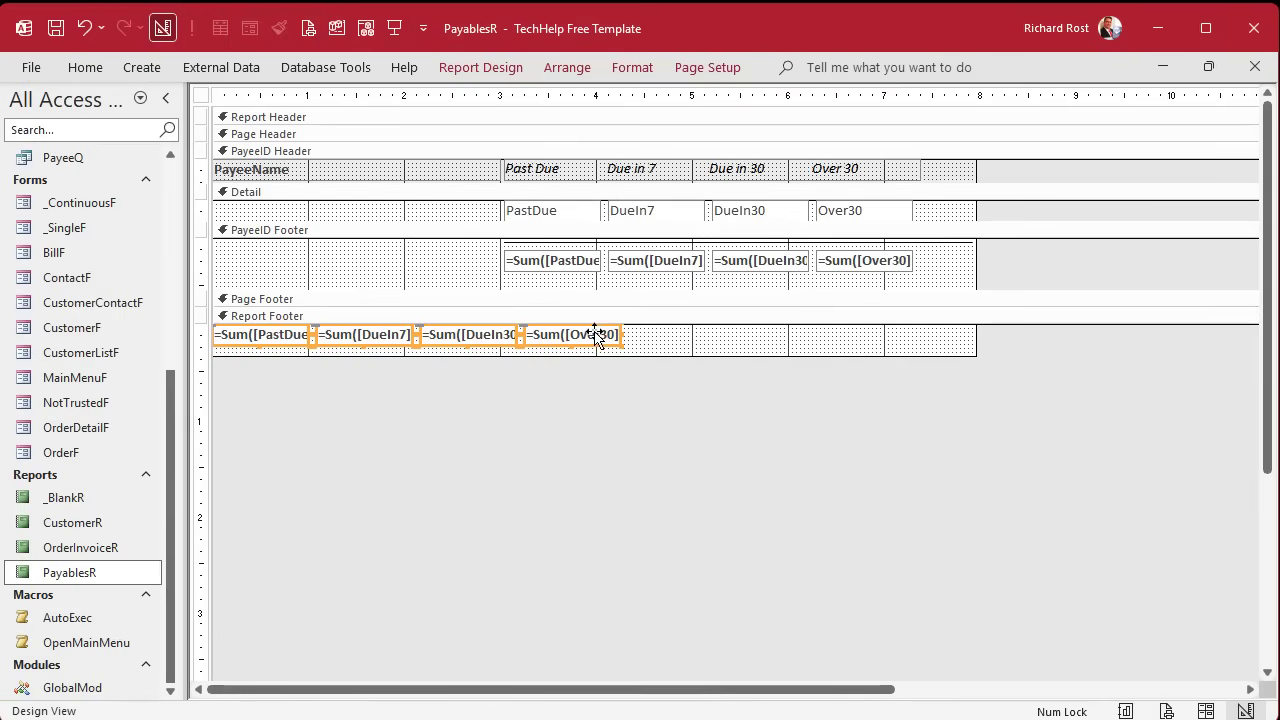
# Align the four copied totals under their columns in the Report Footer and extend the section slightly below them.
pyautogui.moveTo(600, 337); pyautogui.dragTo(890, 349)
pyautogui.click(952, 357)
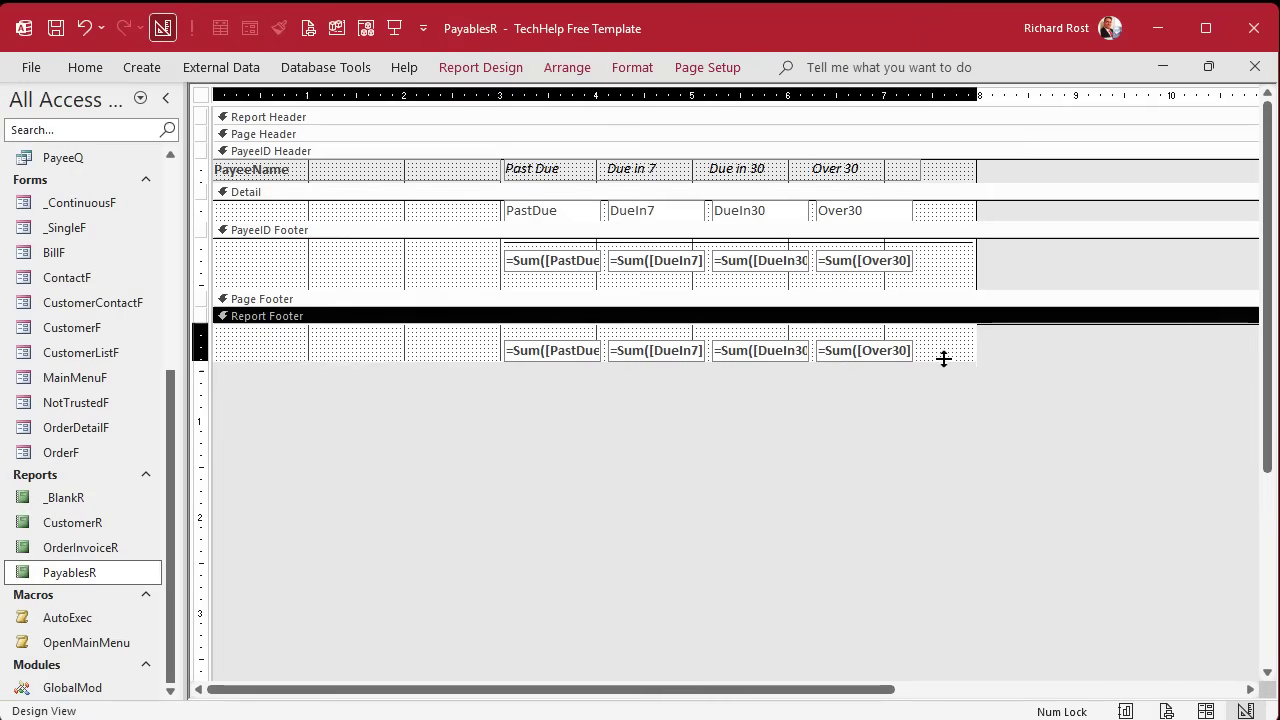
pyautogui.moveTo(943, 359); pyautogui.dragTo(943, 367)
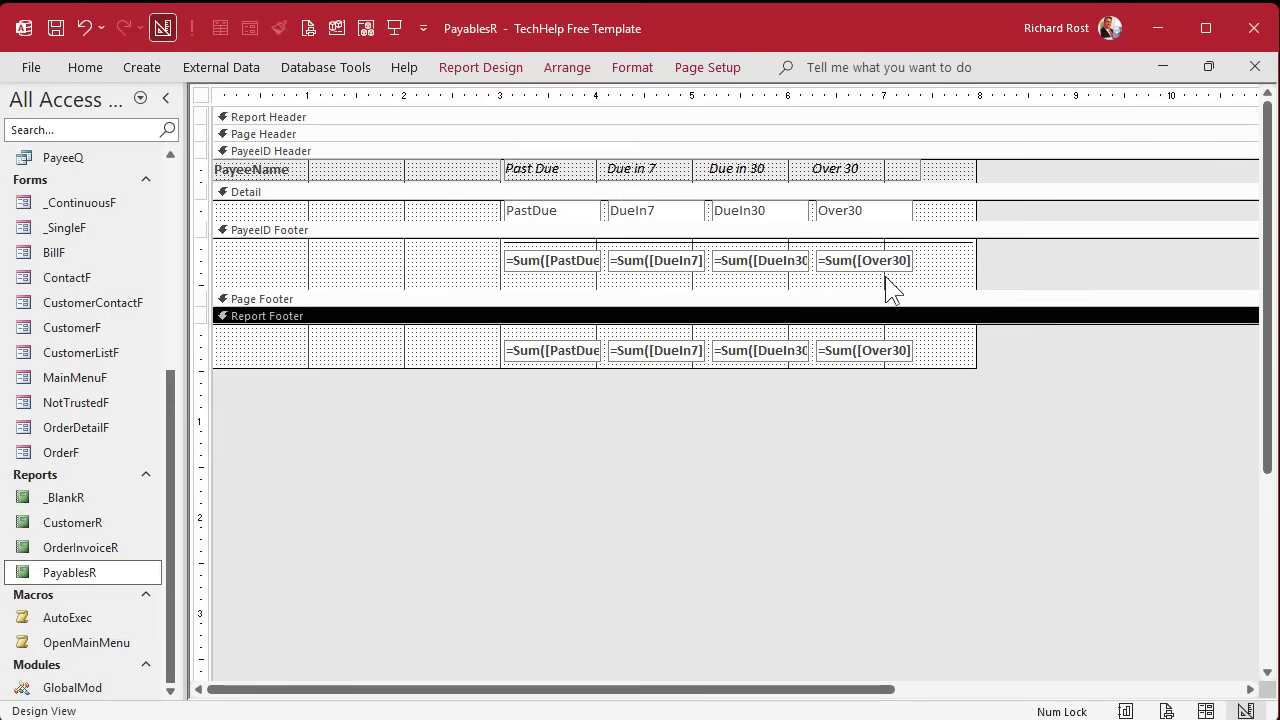
pyautogui.click(810, 242)
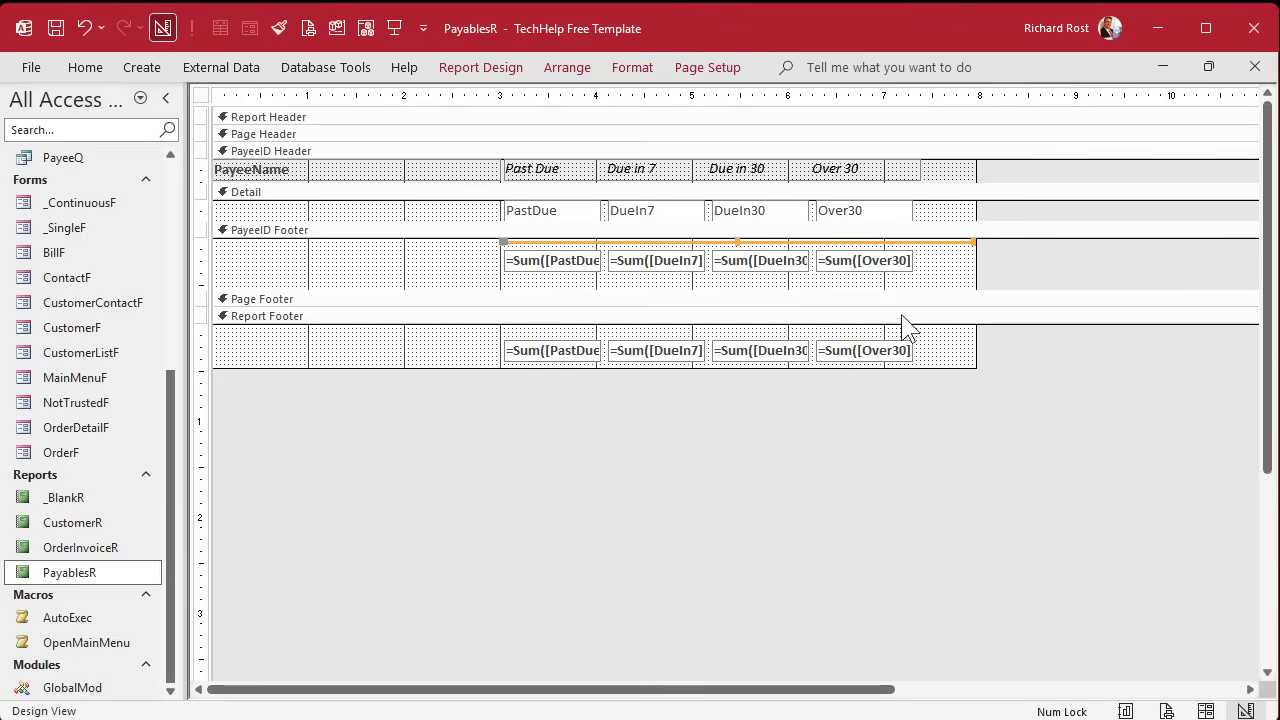
pyautogui.click(932, 352)
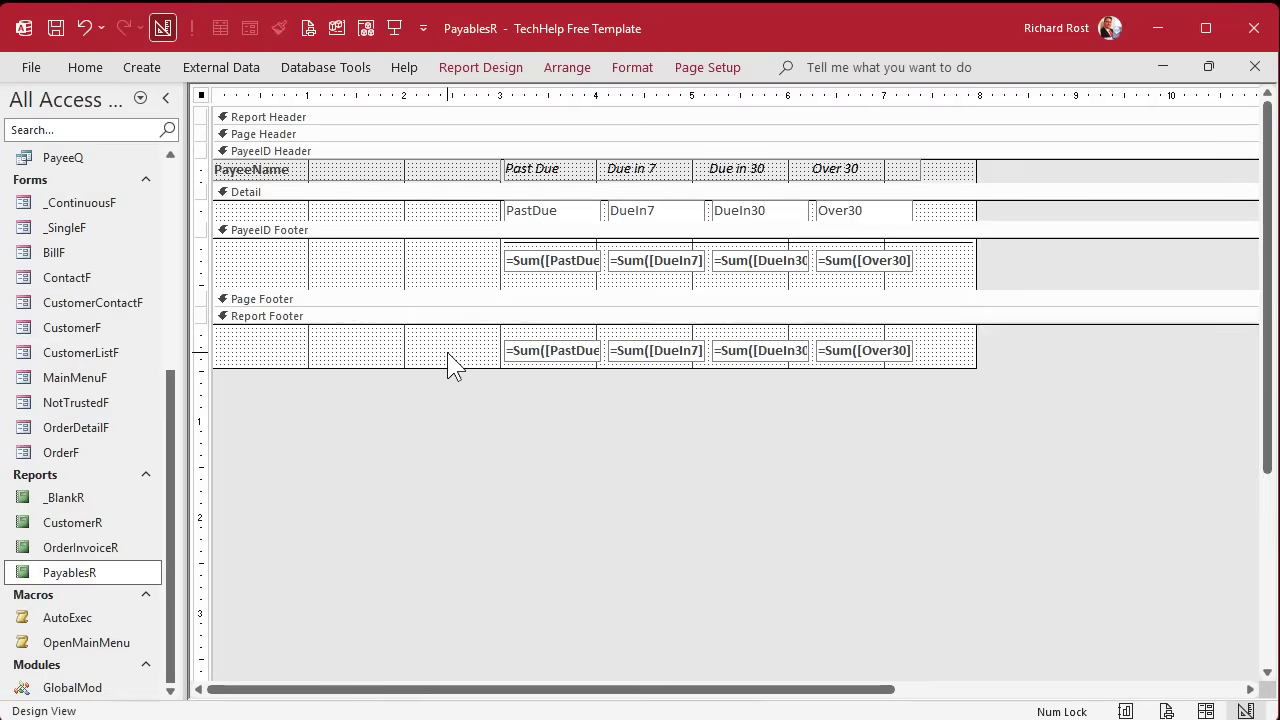
pyautogui.click(548, 248)
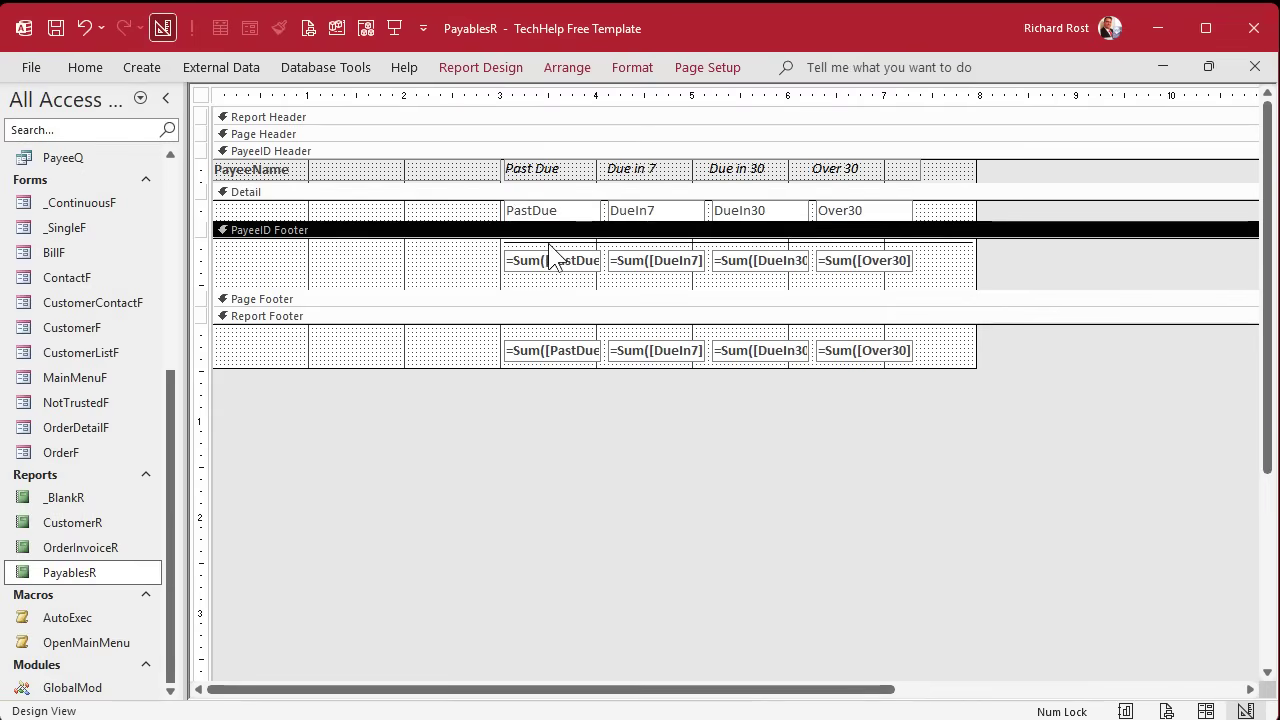
pyautogui.click(542, 241)
pyautogui.click(418, 353)
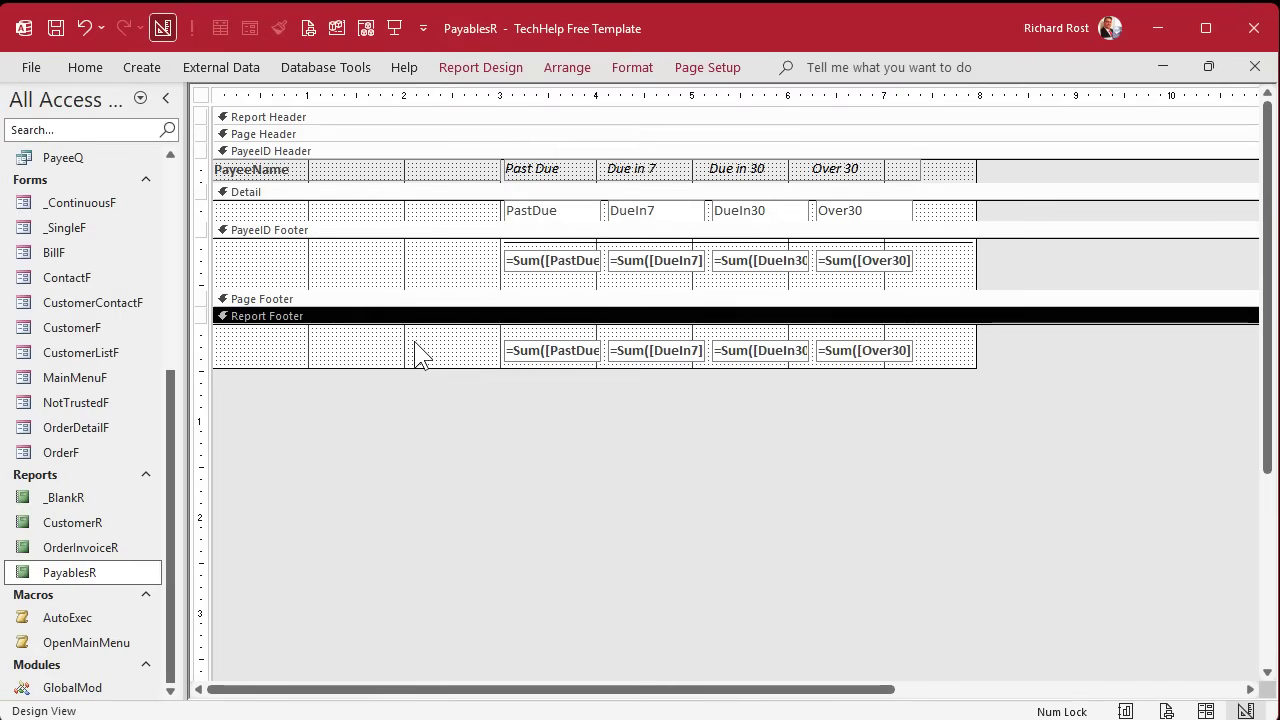
pyautogui.click(513, 242)
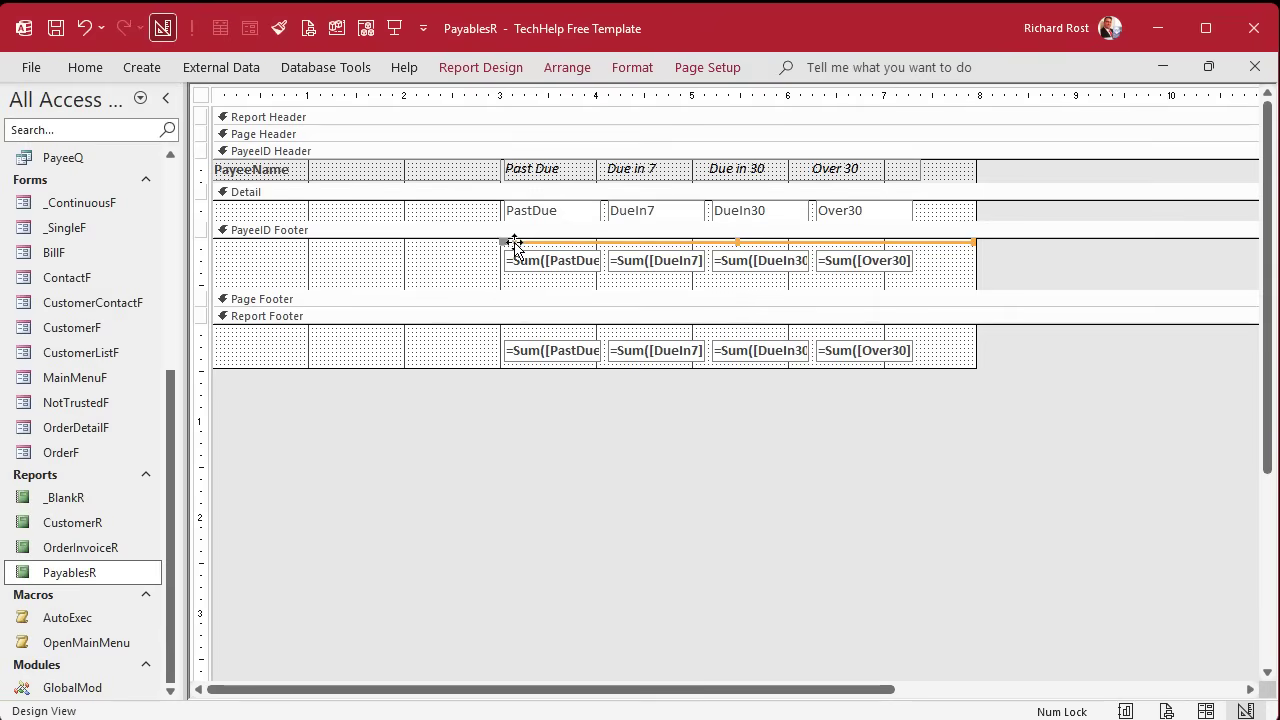
pyautogui.click(413, 270)
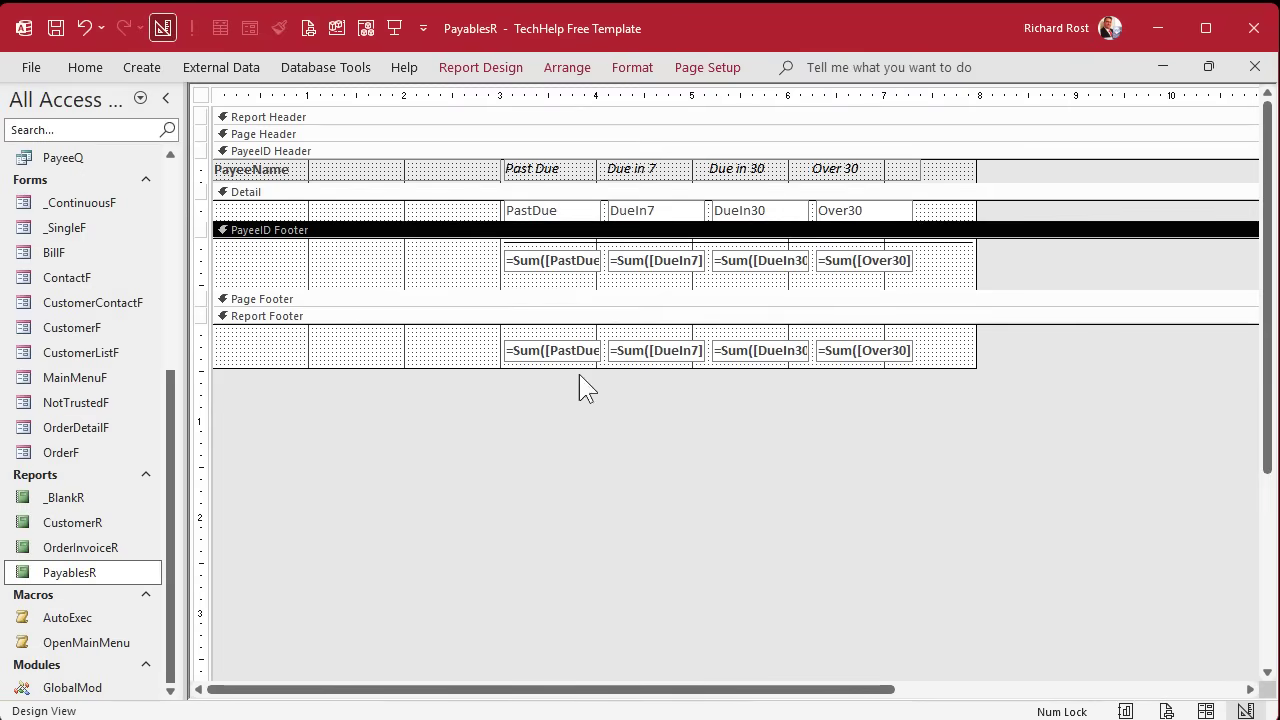
pyautogui.click(434, 357)
# Draw a horizontal line above the Report Footer totals, from the PastDue total's left edge to the report's right edge.
pyautogui.click(489, 67)
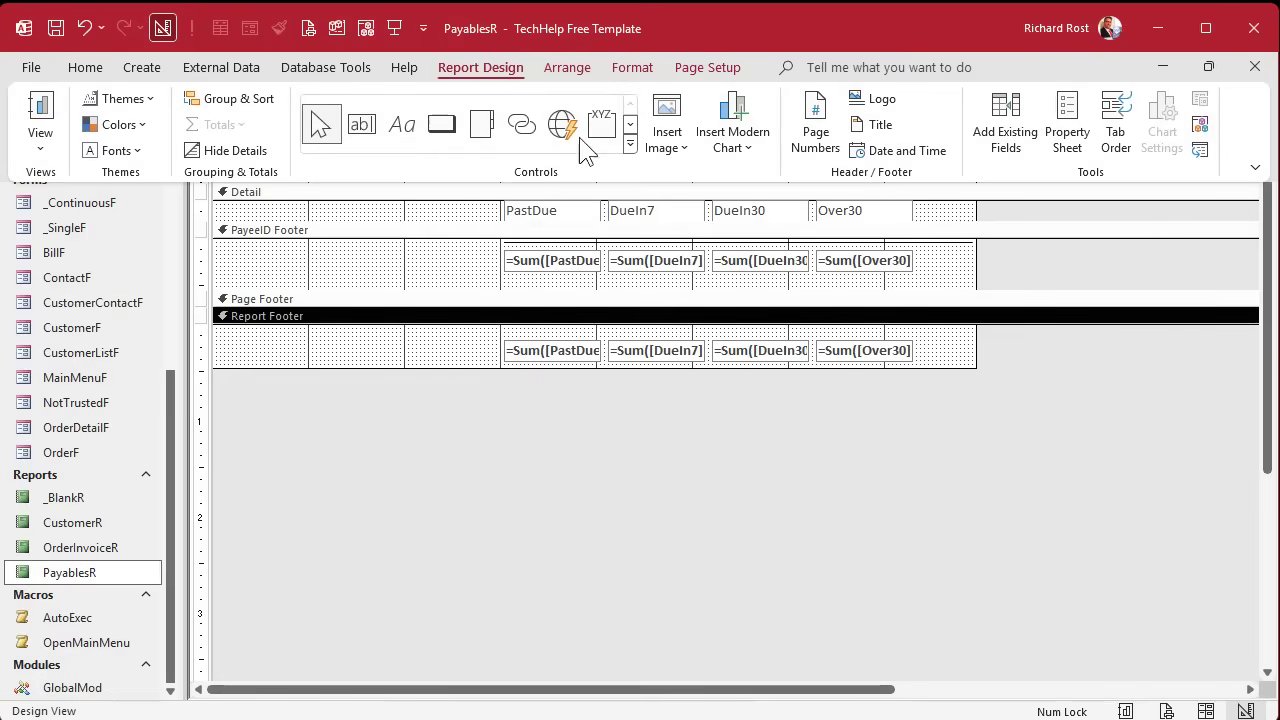
pyautogui.click(636, 160)
pyautogui.click(406, 158)
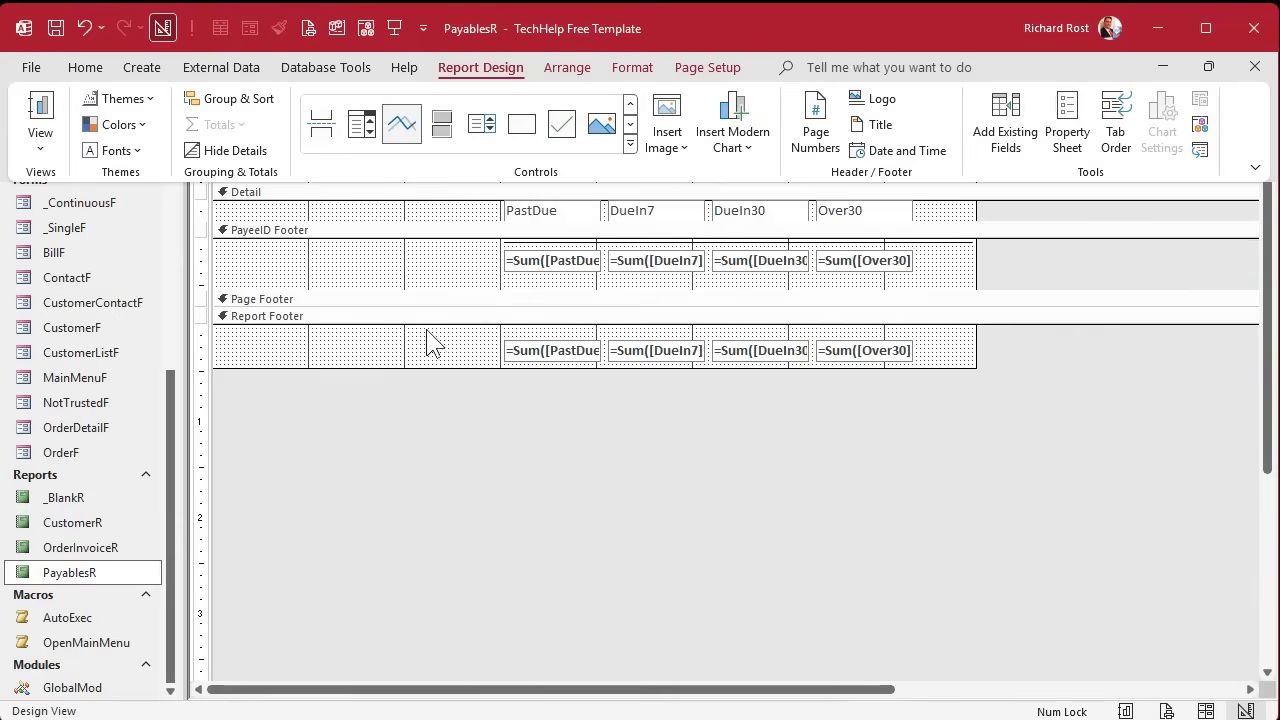
pyautogui.click(507, 331)
pyautogui.moveTo(505, 329); pyautogui.dragTo(972, 328)
# Set the new Report Footer line to the fifth line thickness option so it is much heavier than the payee line.
pyautogui.click(636, 70)
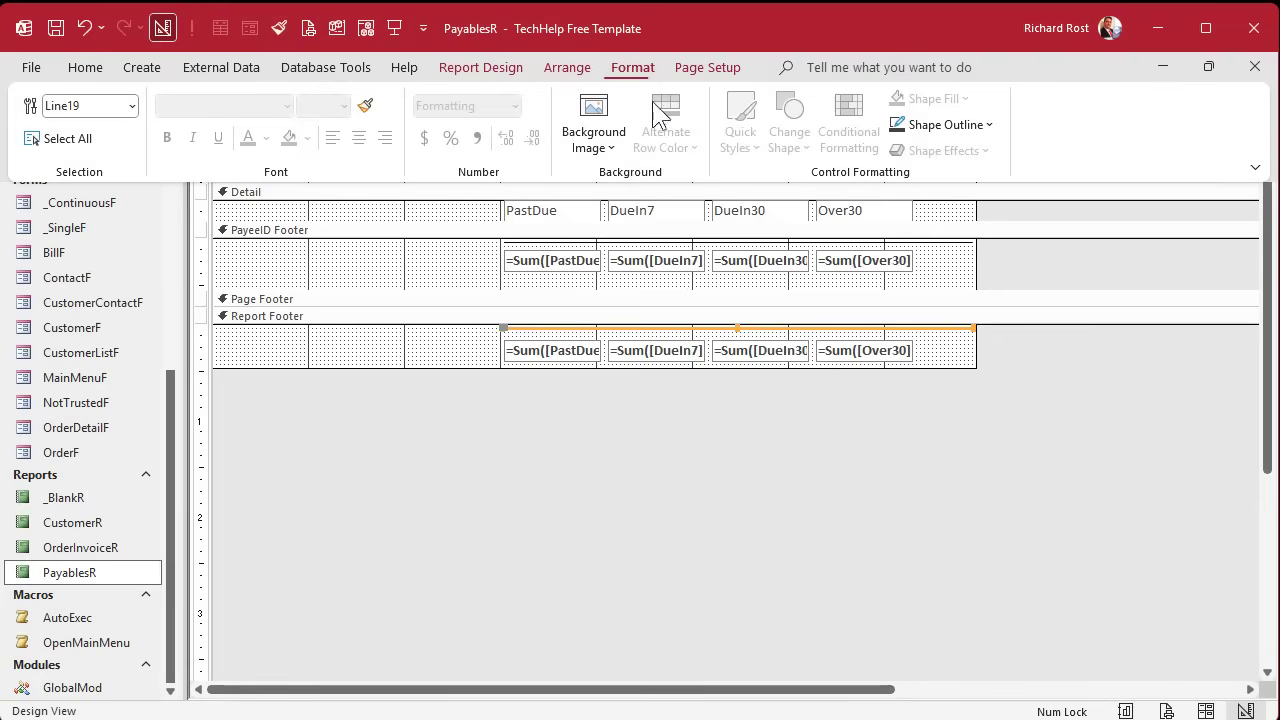
pyautogui.click(945, 125)
pyautogui.moveTo(1018, 537)
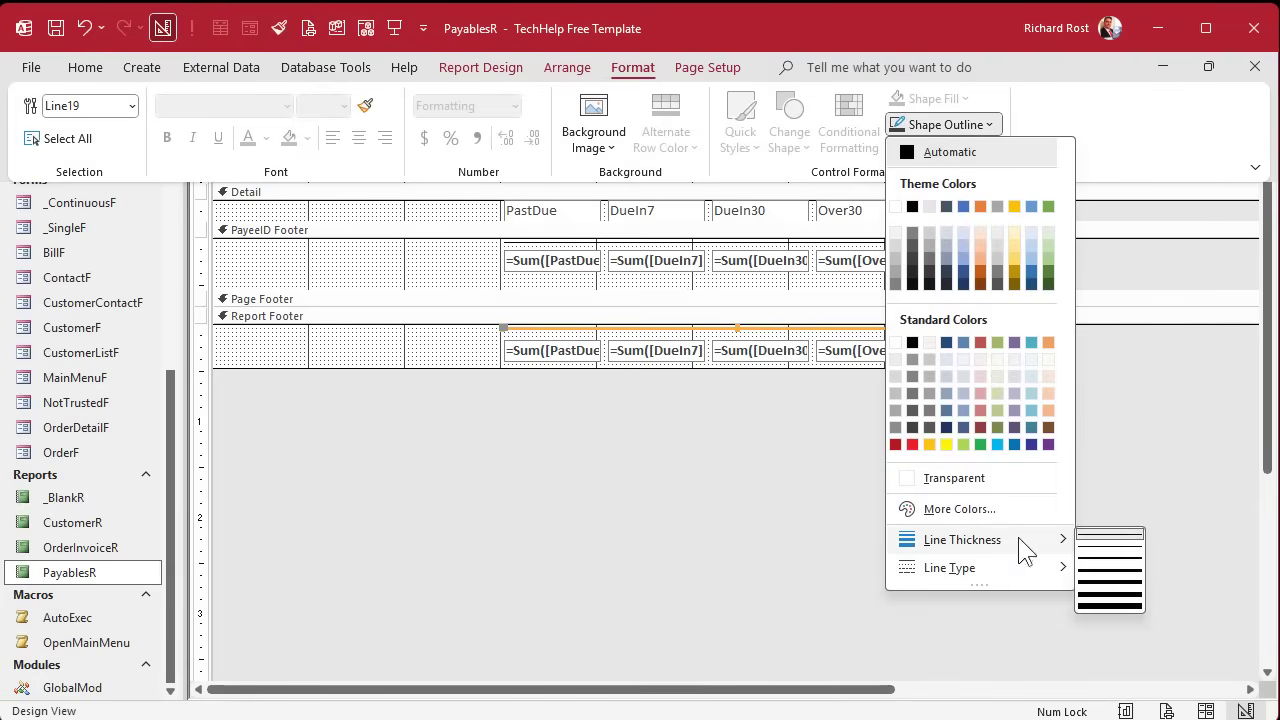
pyautogui.click(1128, 583)
pyautogui.click(993, 391)
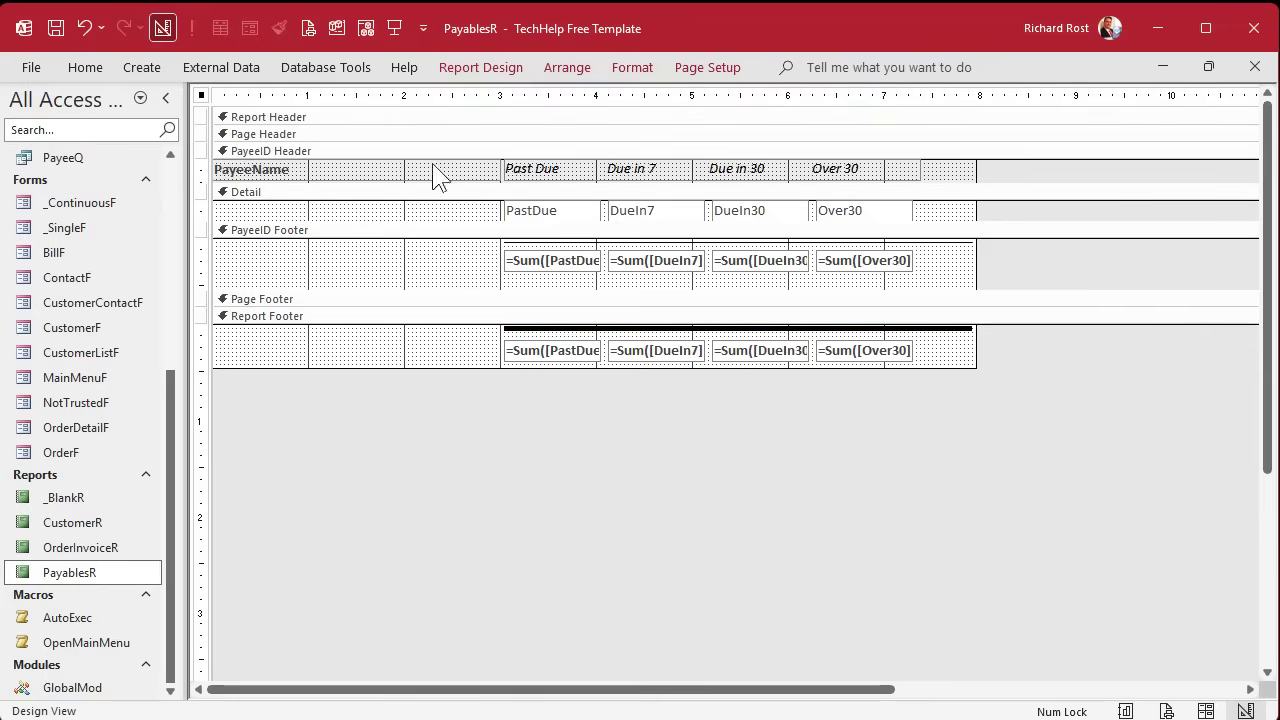
# Preview the report at full size to check the grand totals and heavy line, and return to the design.
pyautogui.click(309, 28)
pyautogui.click(765, 380)
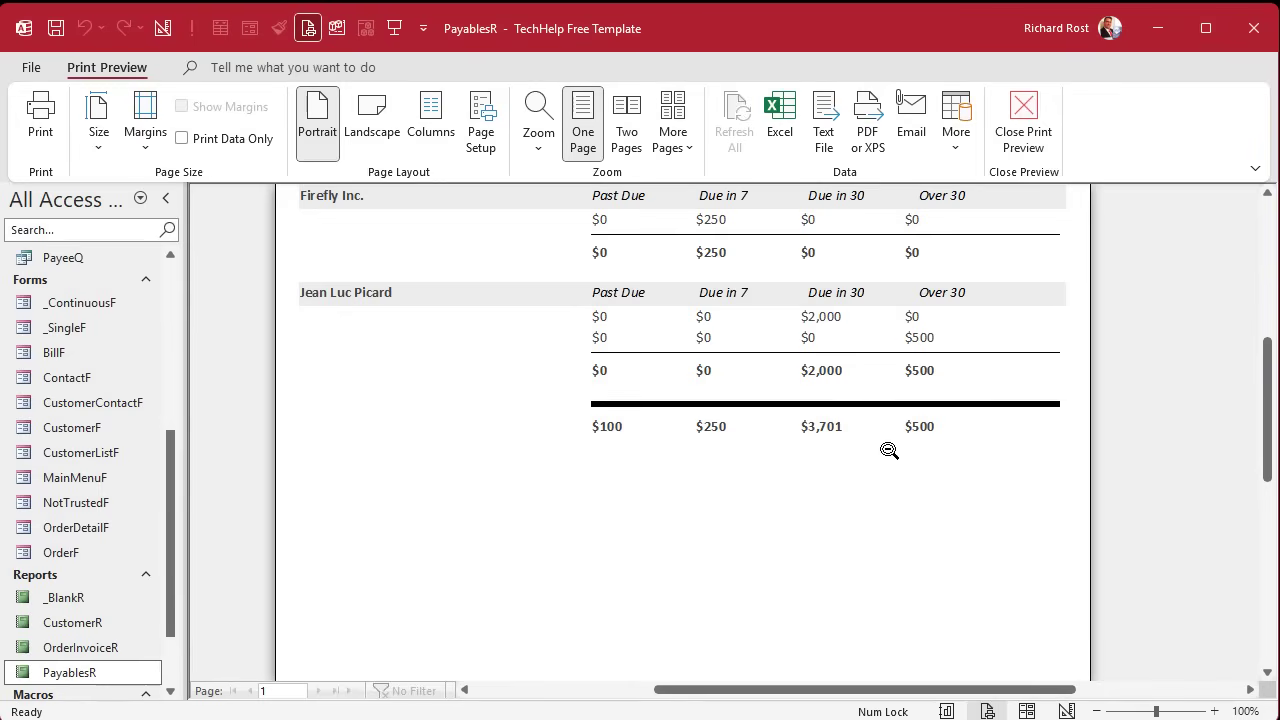
pyautogui.click(853, 375)
pyautogui.click(792, 287)
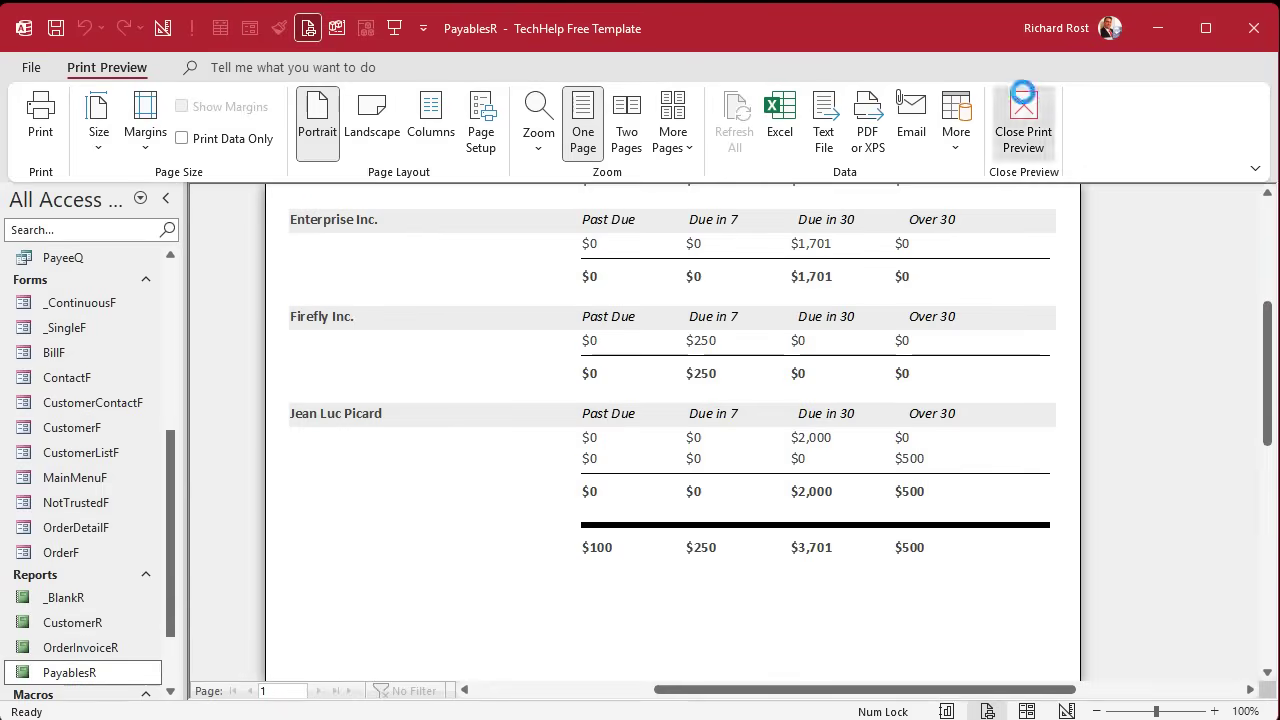
pyautogui.click(1028, 130)
# Rename the Report Footer's PastDue total as ReportPastDue and its DueIn7 total as ReportDueIn7.
pyautogui.doubleClick(516, 353)
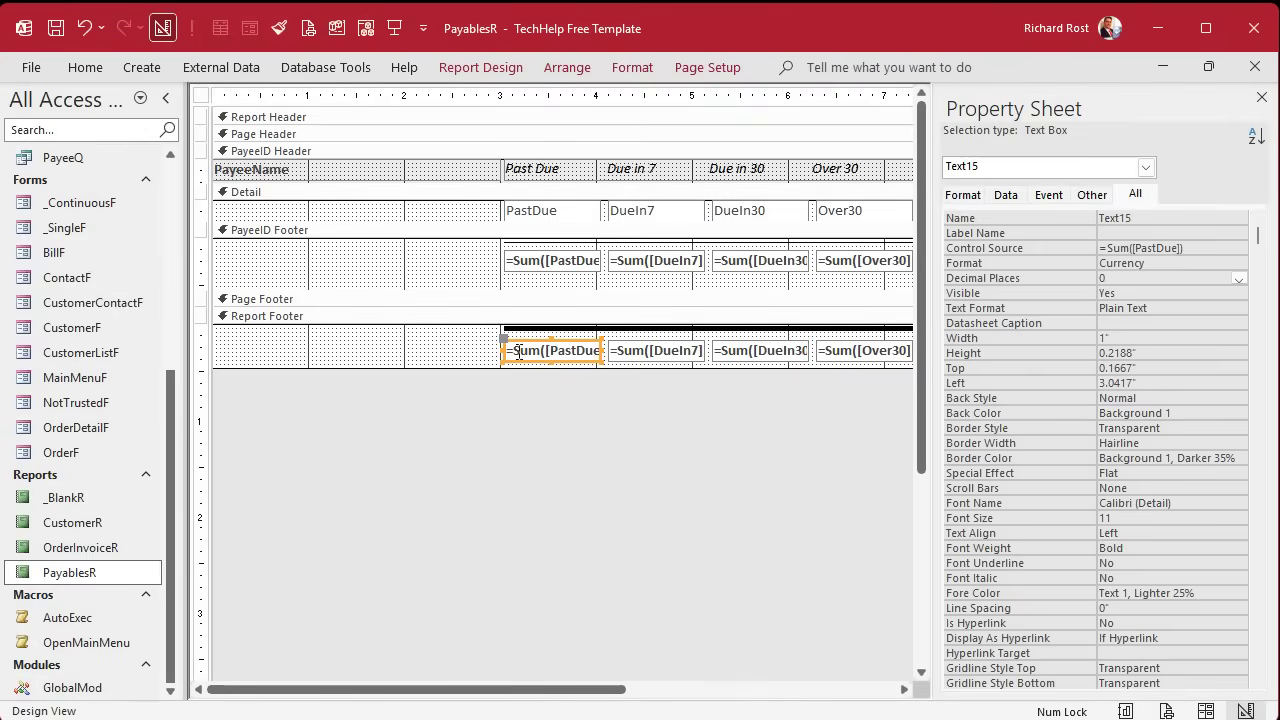
pyautogui.click(657, 353)
pyautogui.click(556, 356)
pyautogui.doubleClick(1120, 218)
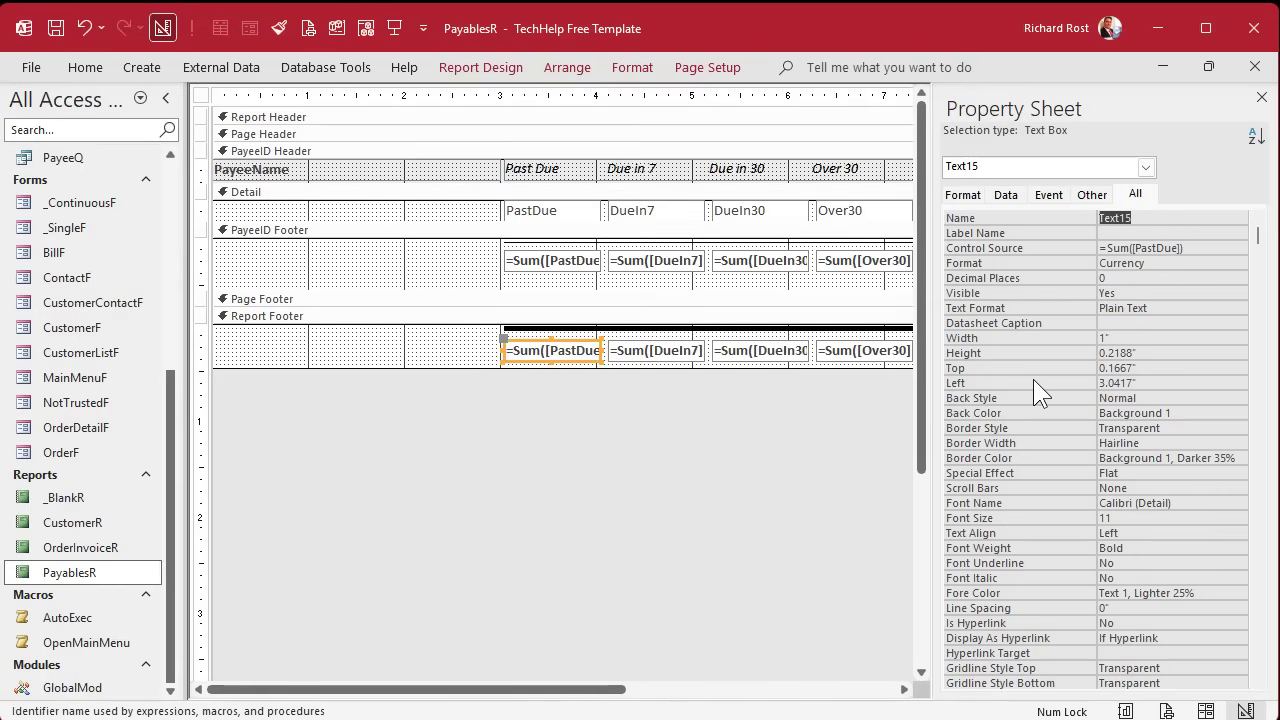
pyautogui.write('ReportPastDue')
pyautogui.click(630, 355)
pyautogui.click(1042, 219)
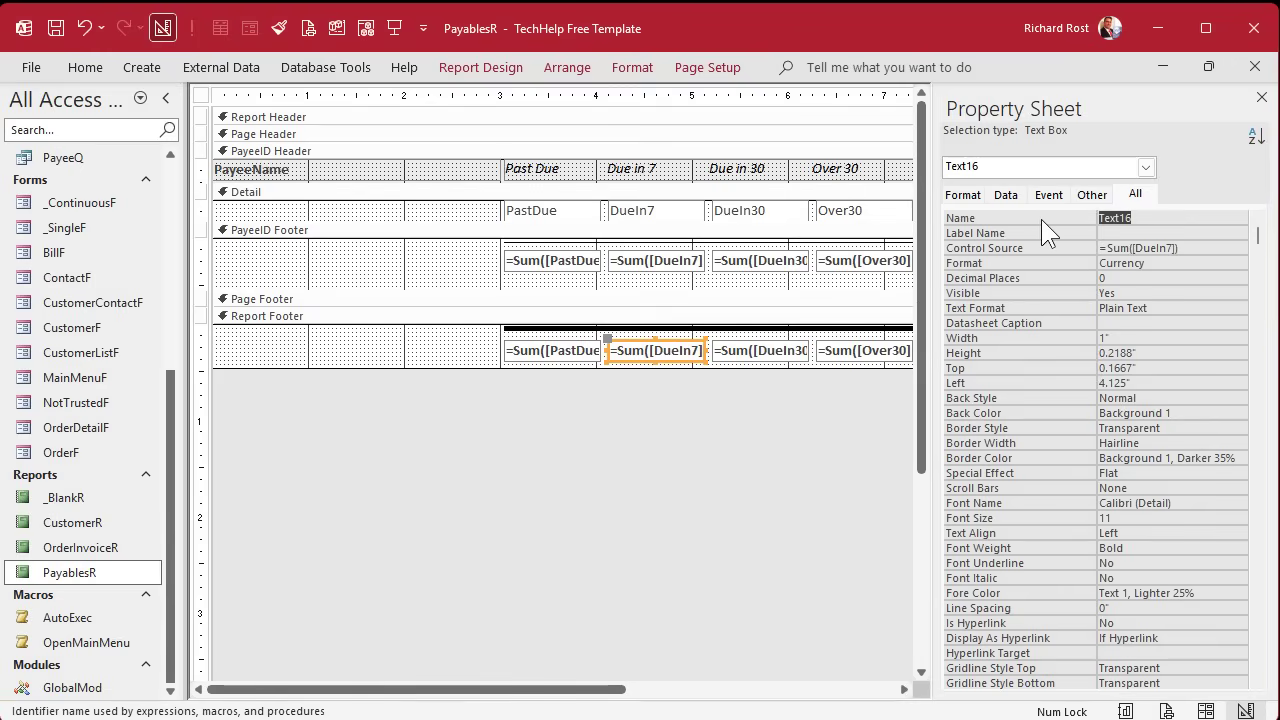
pyautogui.write('ReportDueIn7')
pyautogui.press('Return')
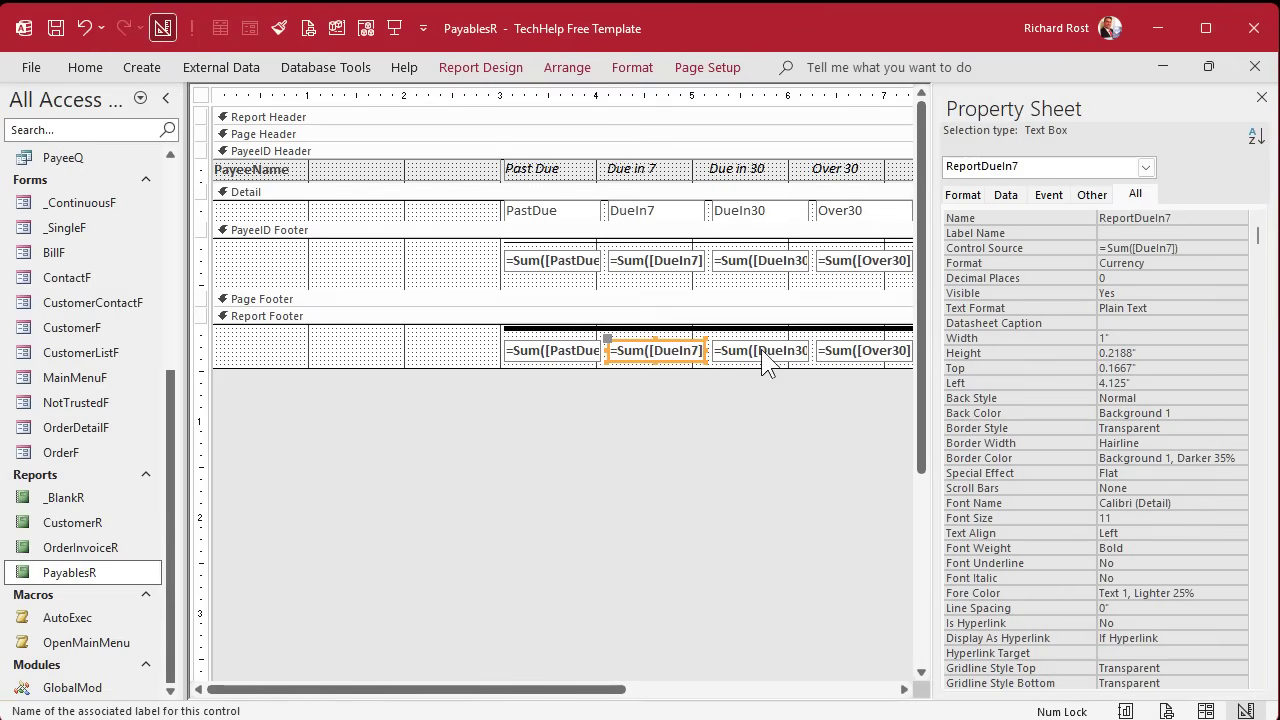
# Rename the Report Footer's DueIn30 total as ReportDueIn30 and its Over30 total as ReportOver30.
pyautogui.click(760, 350)
pyautogui.click(1116, 228)
pyautogui.click(1044, 224)
pyautogui.write('ReportDueIn30')
pyautogui.press('Return')
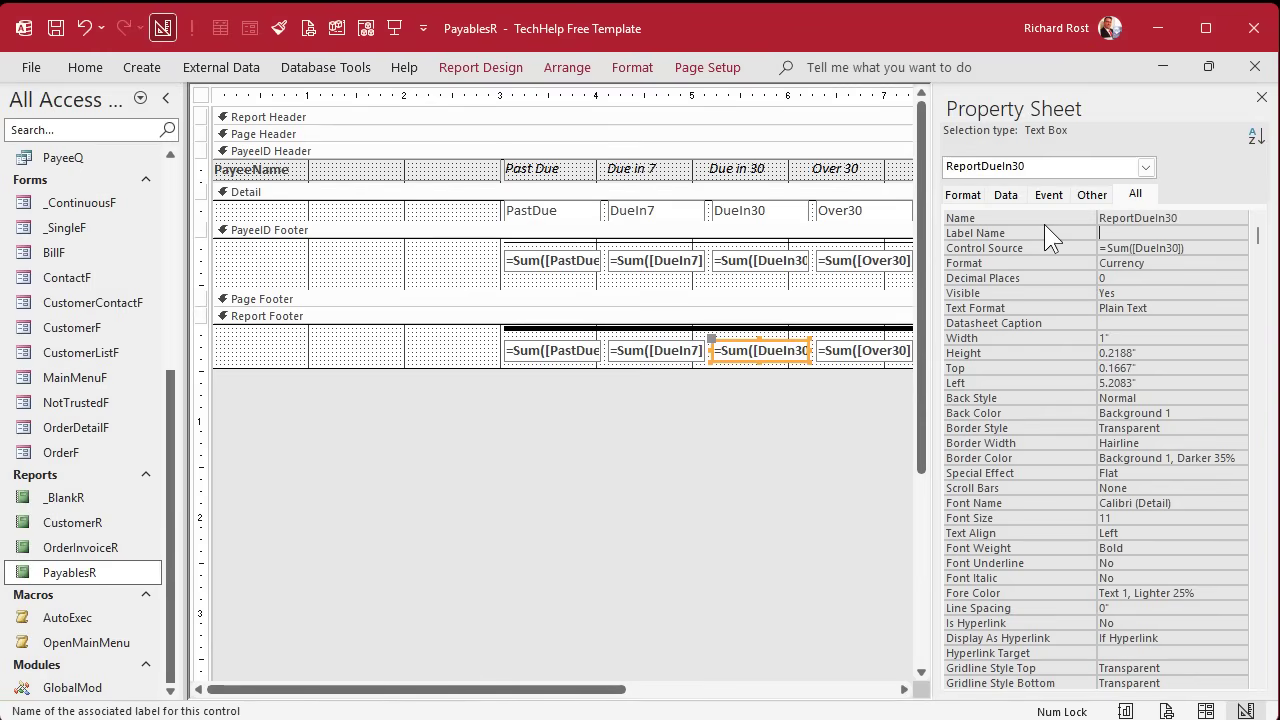
pyautogui.click(836, 354)
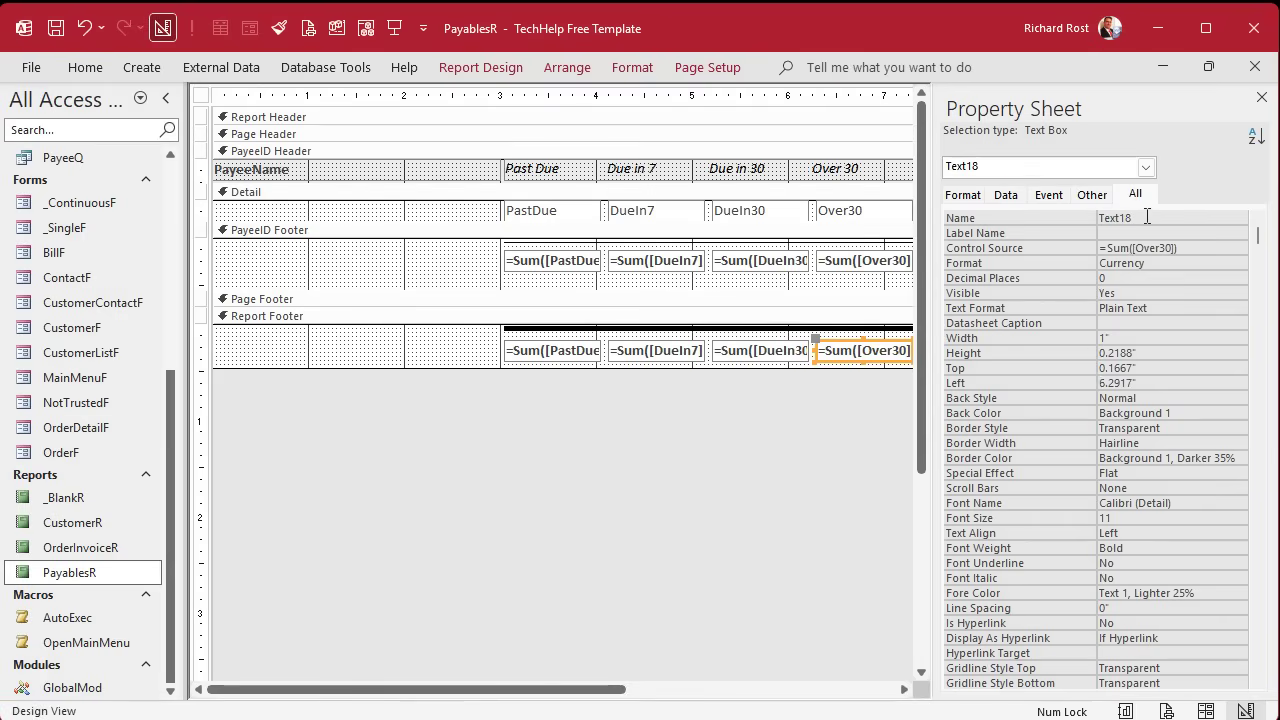
pyautogui.click(1037, 223)
pyautogui.write('ReportOver30')
pyautogui.press('Return')
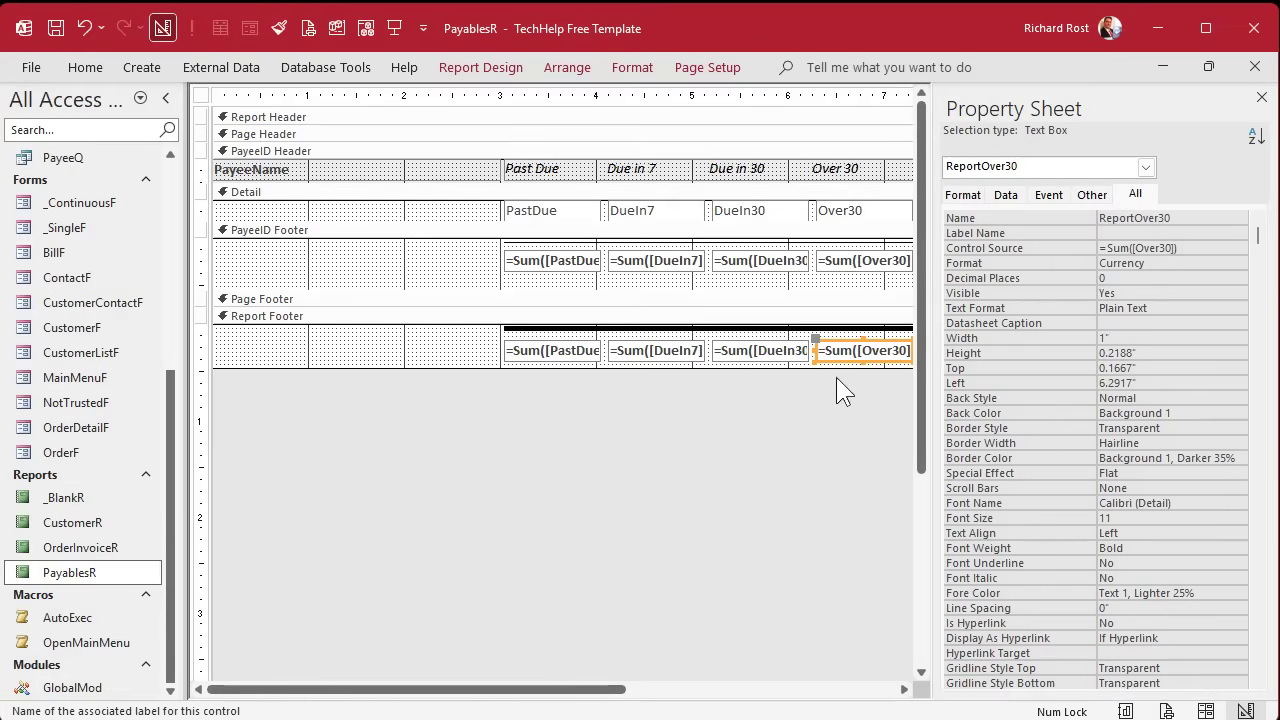
# Review the names of the total text boxes in the Report Footer and the PayeeID Footer.
pyautogui.click(779, 352)
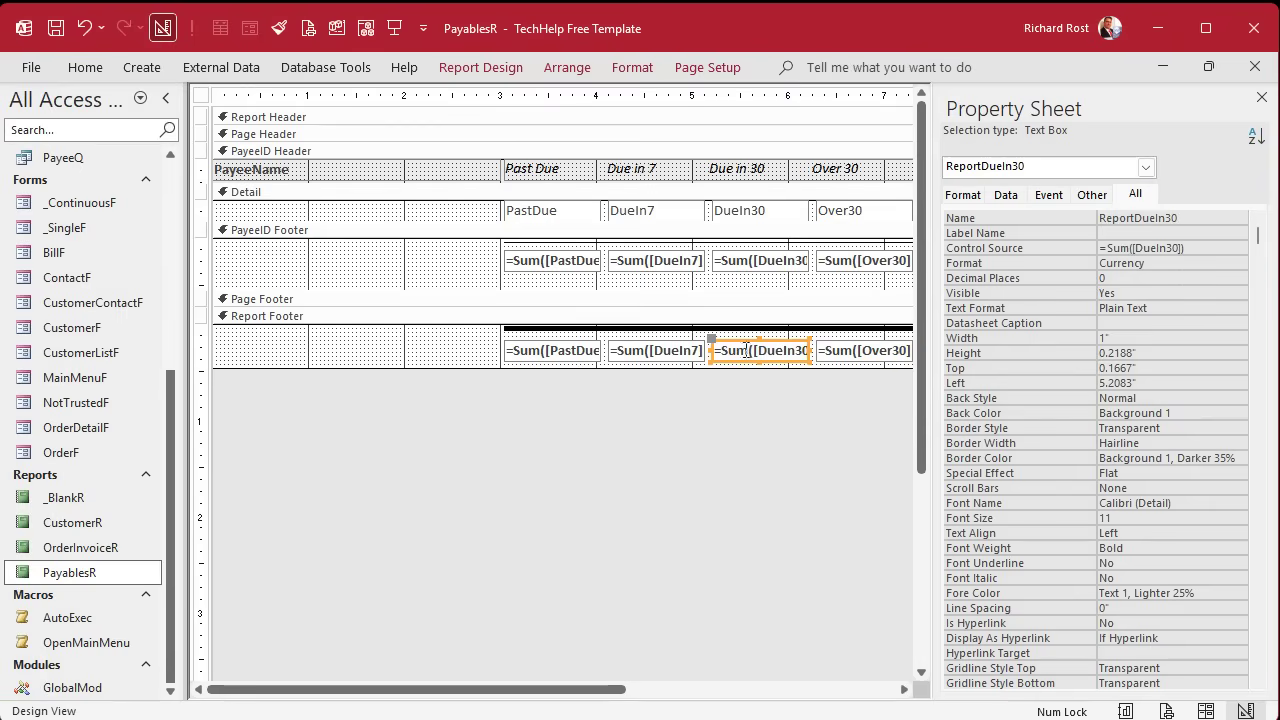
pyautogui.click(690, 346)
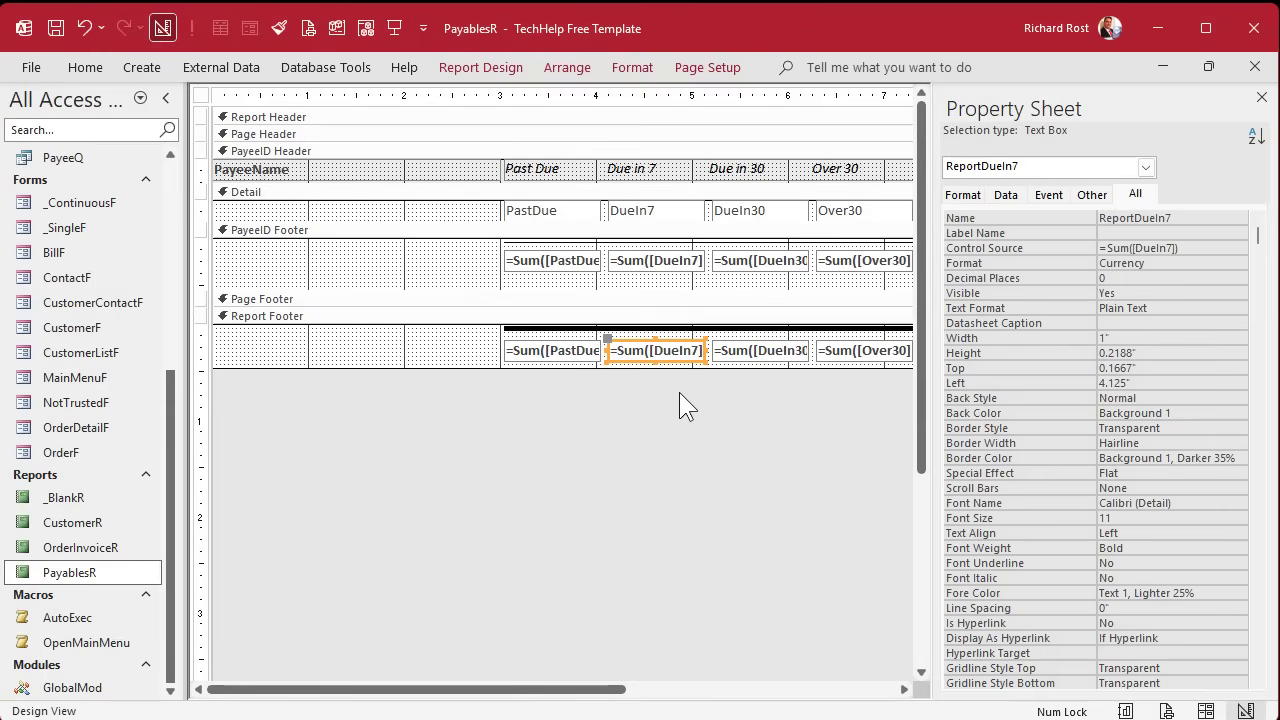
pyautogui.click(522, 266)
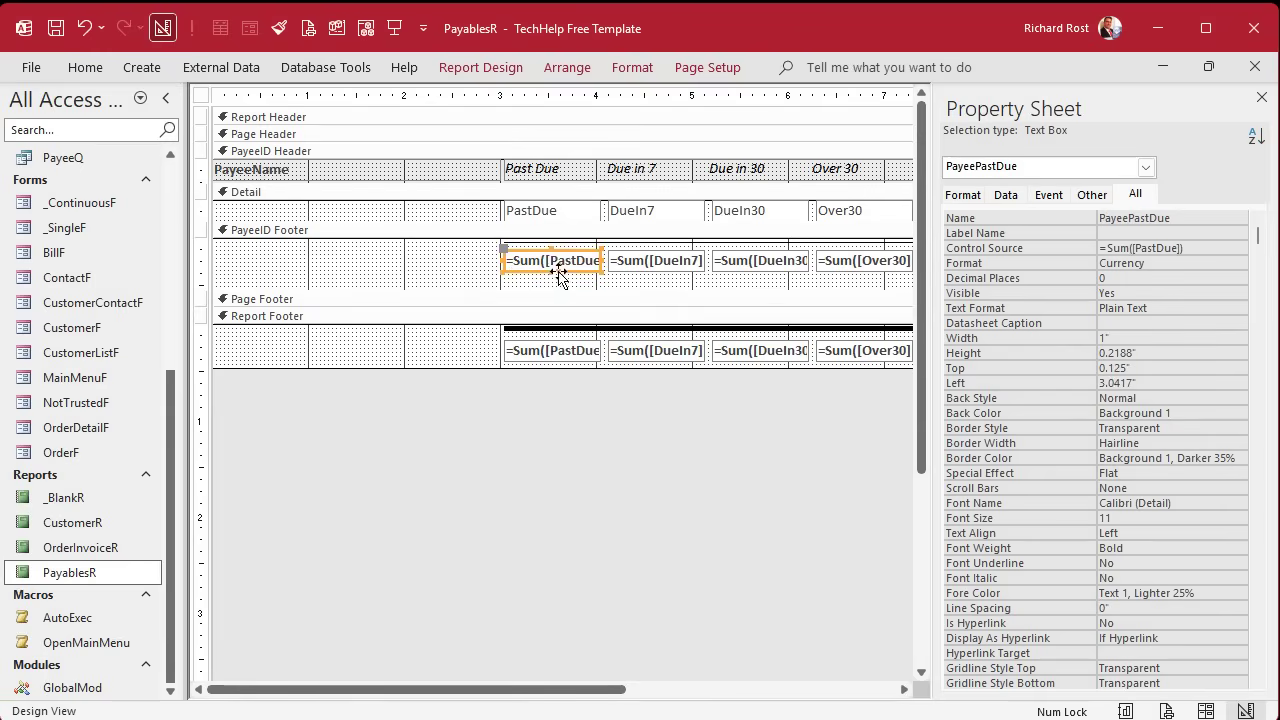
pyautogui.click(626, 264)
pyautogui.click(748, 260)
pyautogui.click(408, 287)
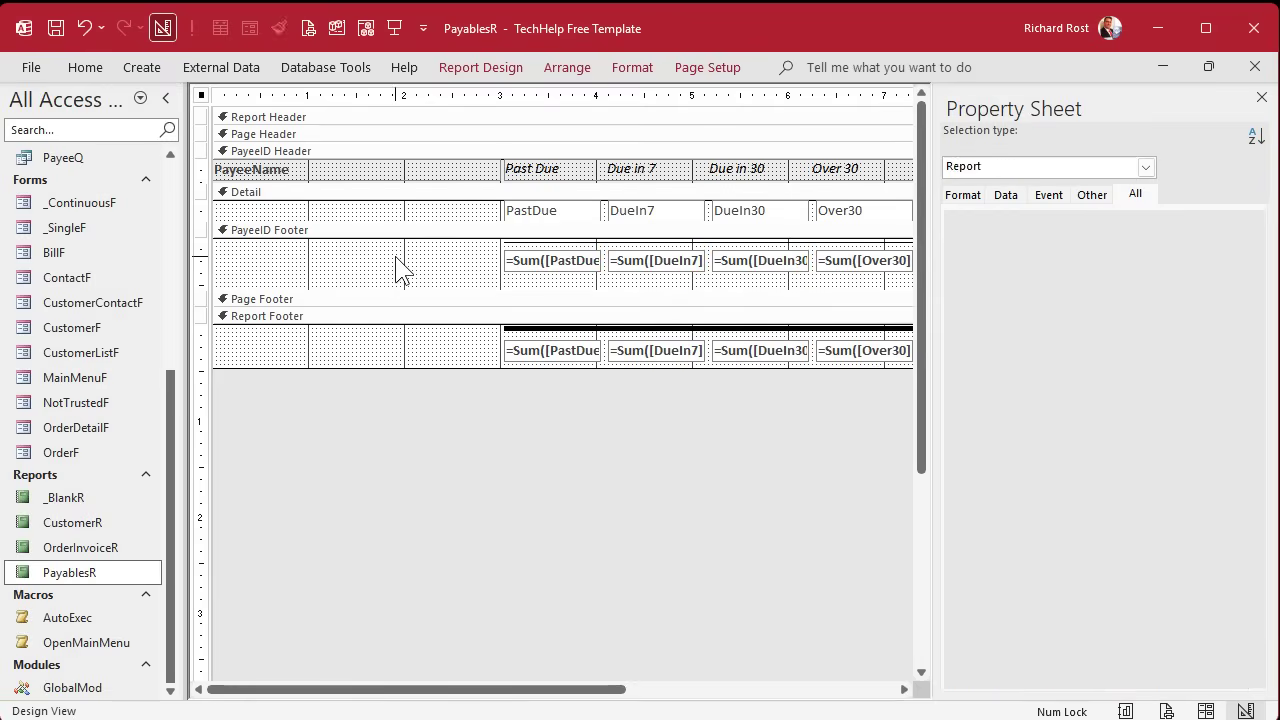
# Preview the whole report page and zoom in to review the payee and grand totals, and return to the design.
pyautogui.click(308, 28)
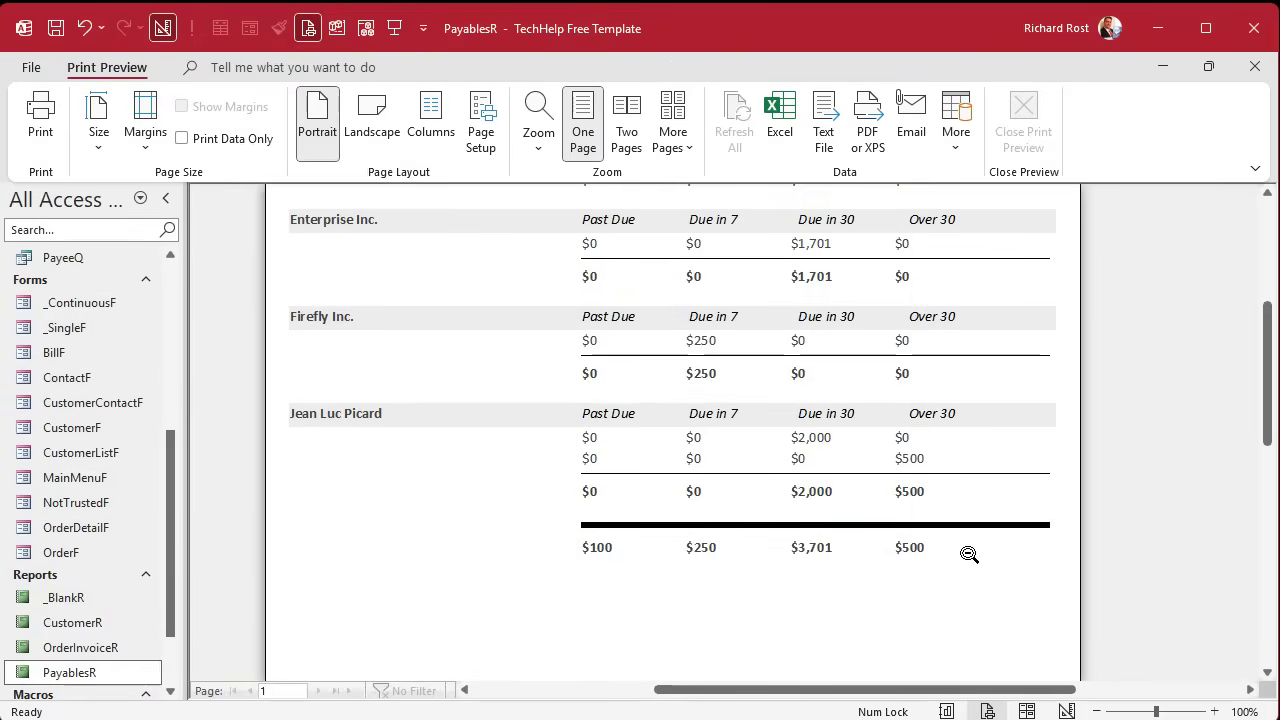
pyautogui.click(1021, 301)
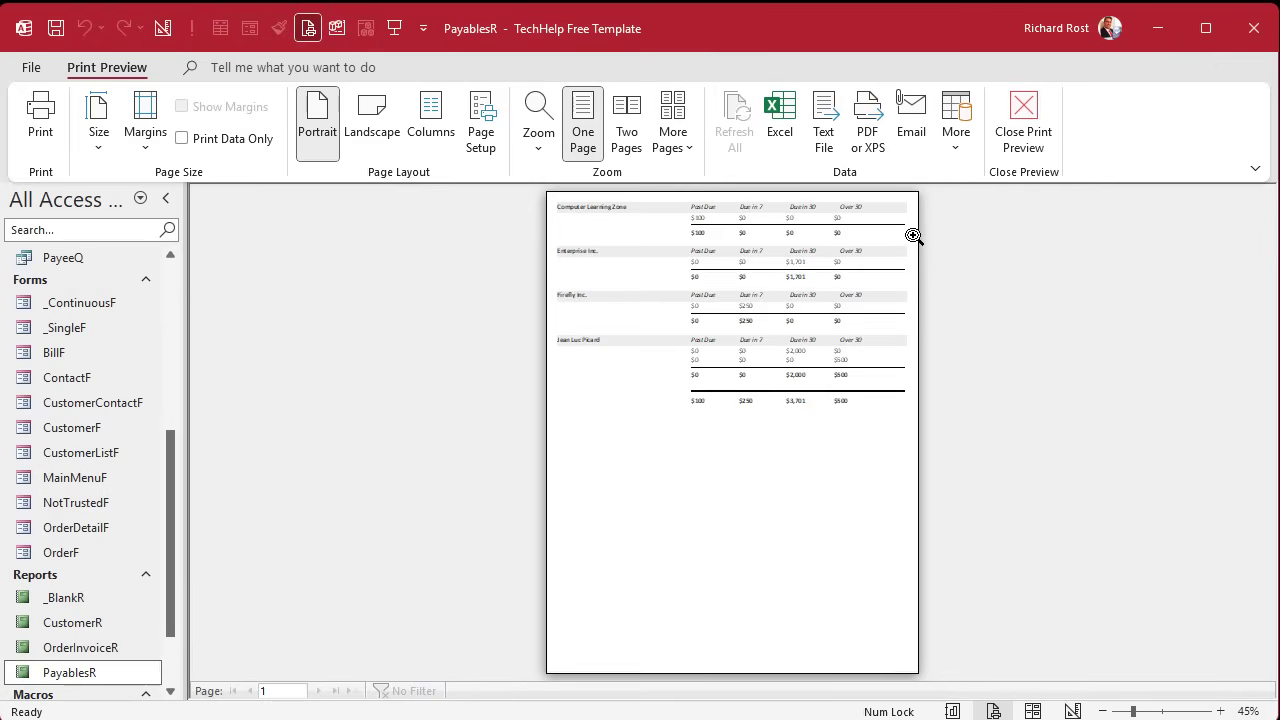
pyautogui.click(867, 235)
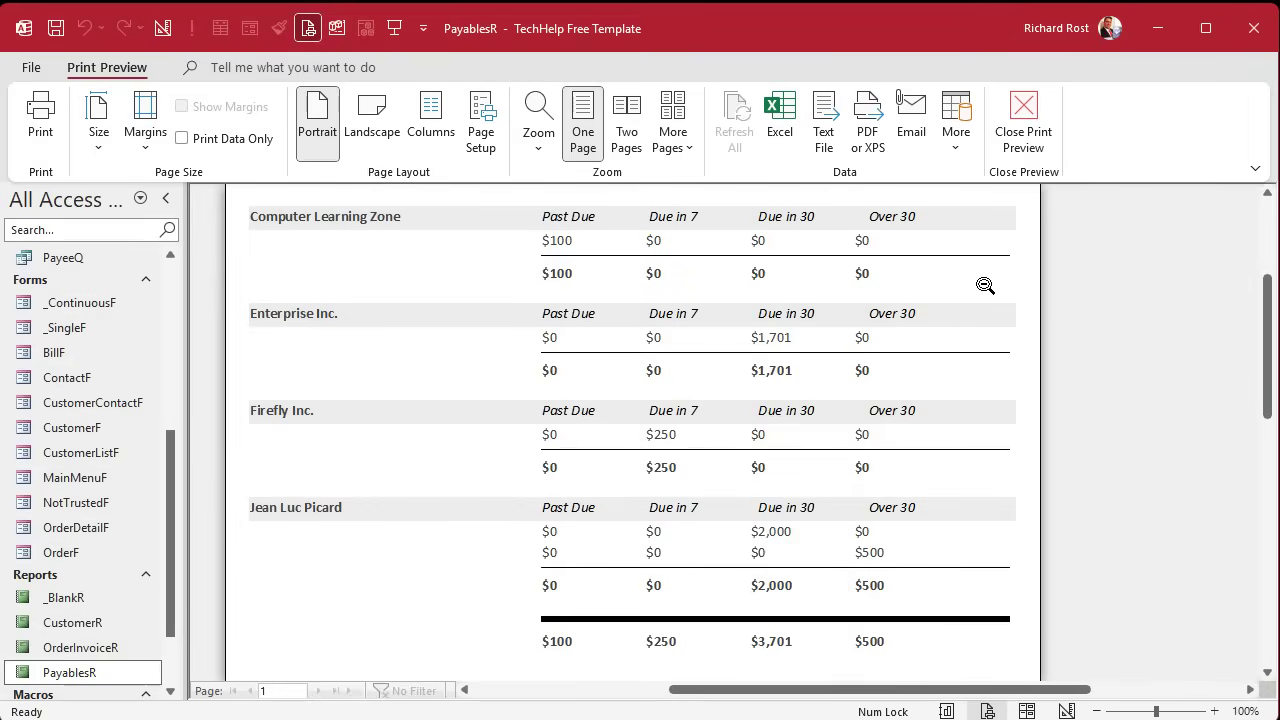
pyautogui.click(1022, 120)
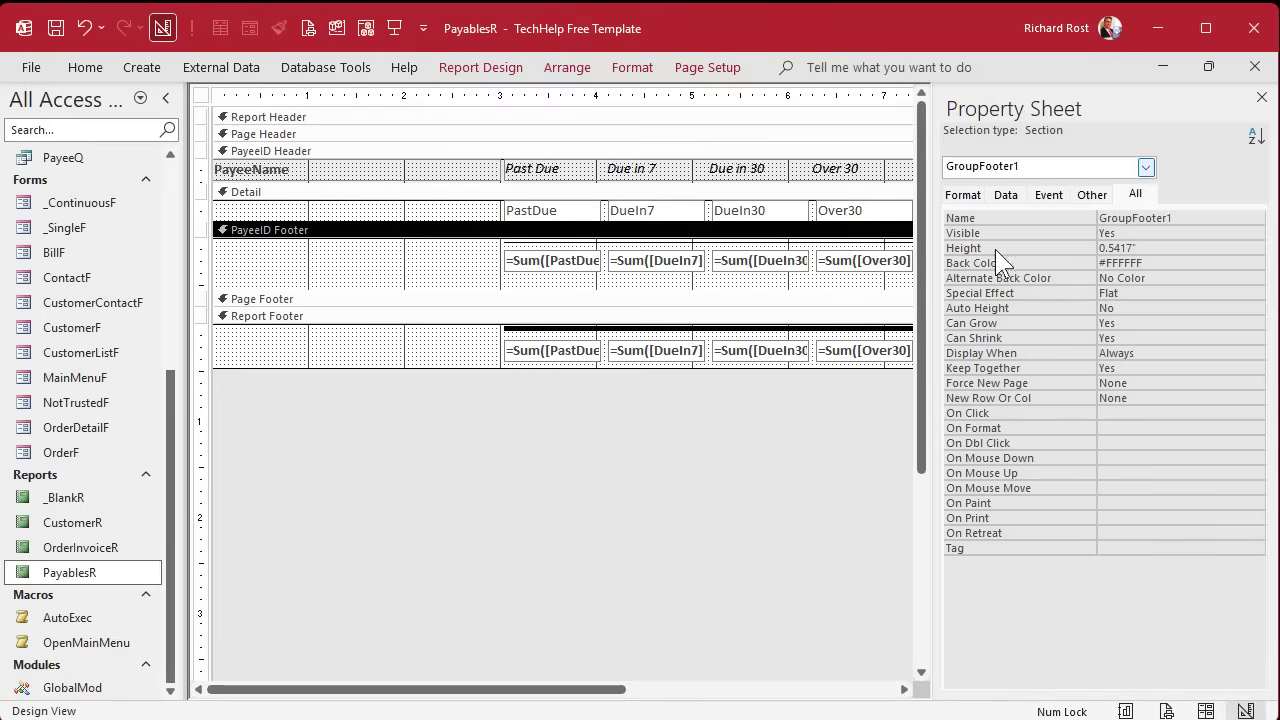
# Close the property sheet and shift all aging column labels, fields, totals and lines left by about 0.4 inch.
pyautogui.click(1261, 97)
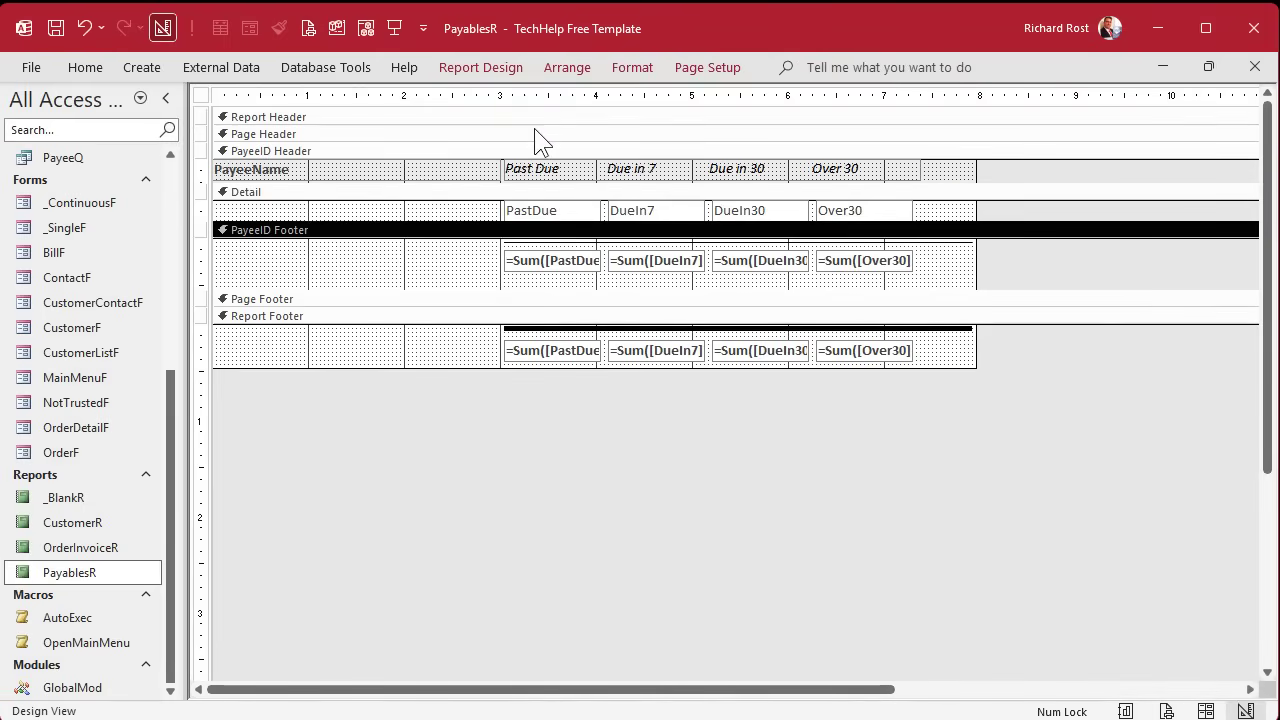
pyautogui.moveTo(540, 95); pyautogui.dragTo(895, 95)
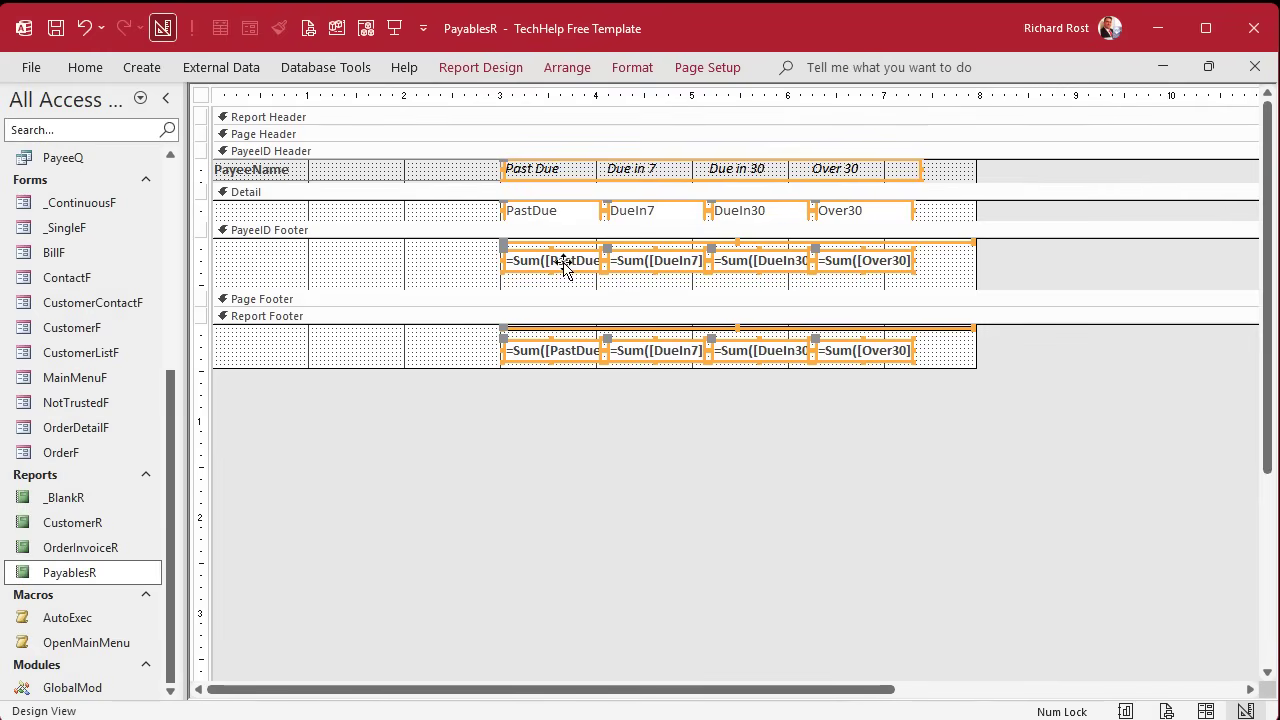
pyautogui.moveTo(560, 263); pyautogui.dragTo(523, 257)
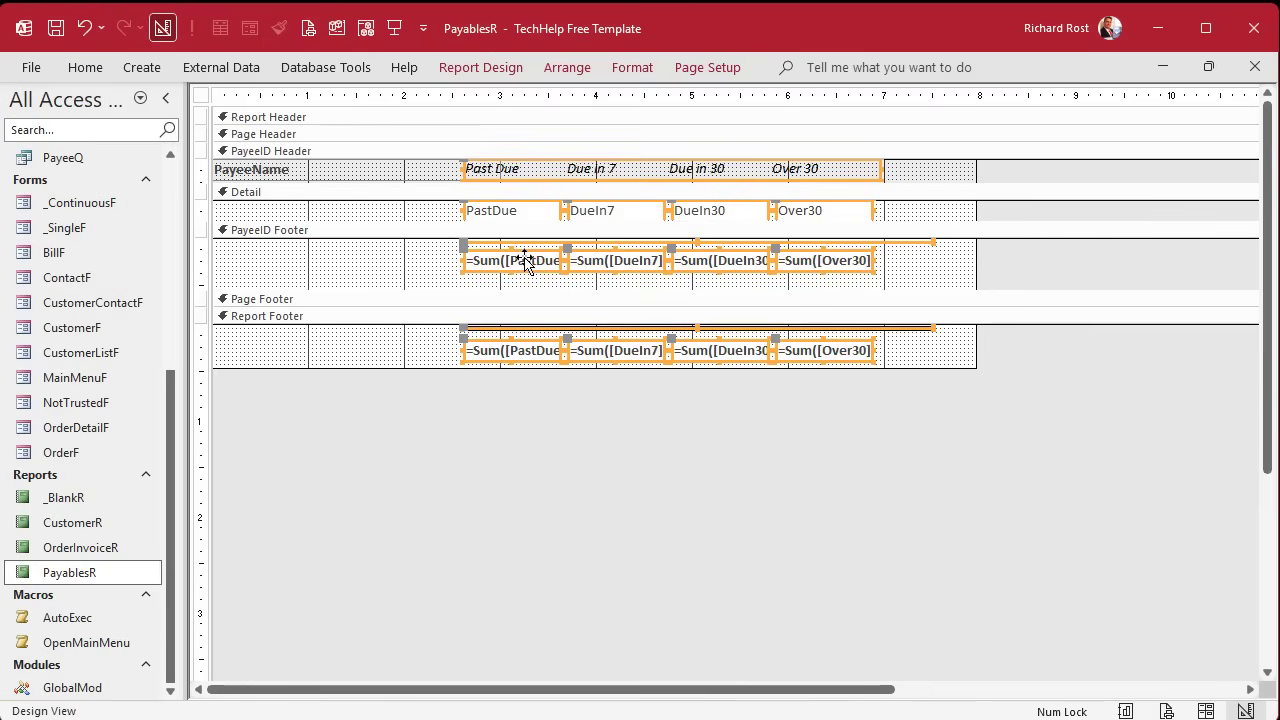
pyautogui.click(392, 272)
# Widen the PayeeName text box to about 2.5 inches and extend both footer lines to the report's right edge.
pyautogui.moveTo(404, 163); pyautogui.dragTo(450, 168)
pyautogui.moveTo(923, 176); pyautogui.dragTo(914, 366)
pyautogui.moveTo(933, 242); pyautogui.dragTo(974, 243)
pyautogui.click(957, 279)
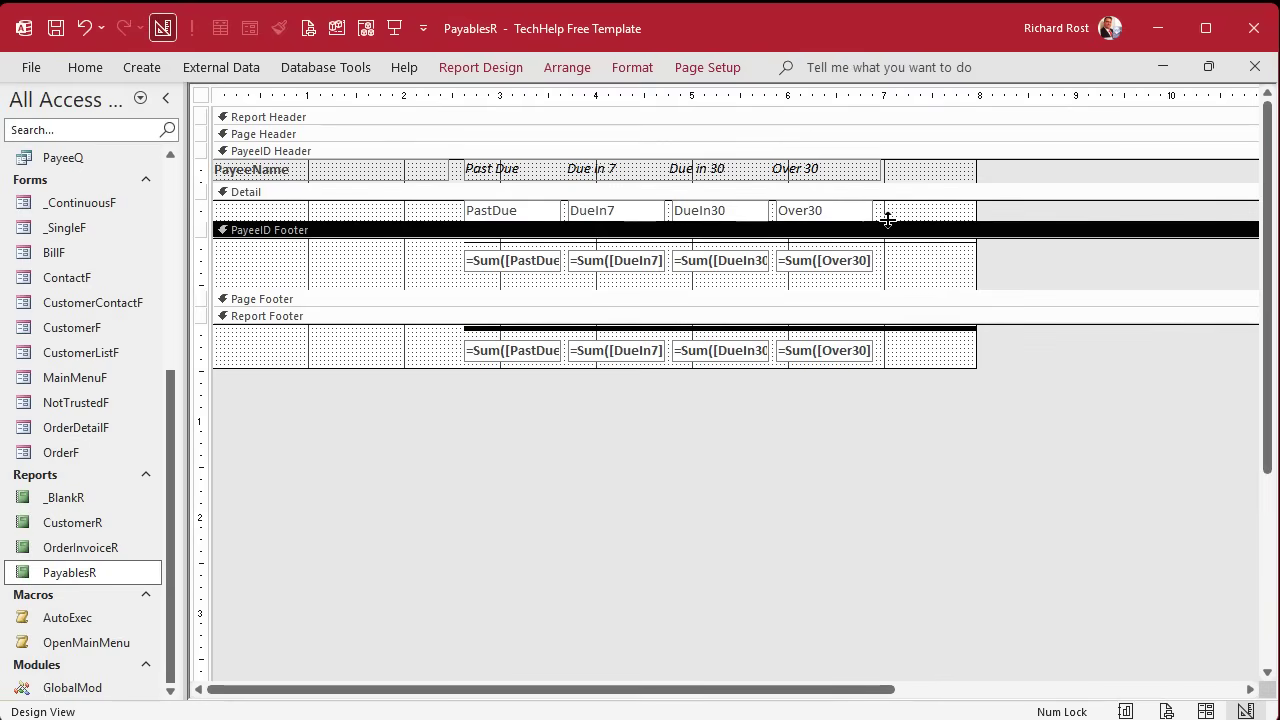
# Restore the maximized PayablesR design to a floating window.
pyautogui.click(854, 209)
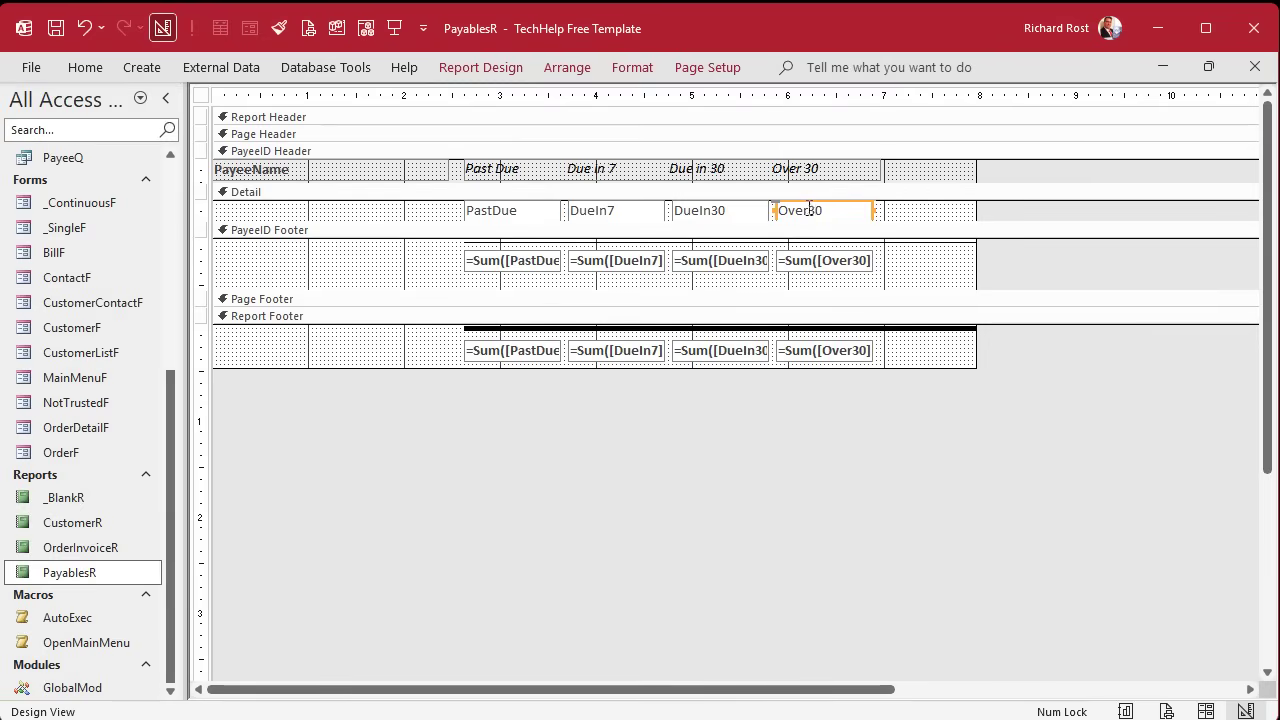
pyautogui.click(882, 282)
pyautogui.click(850, 261)
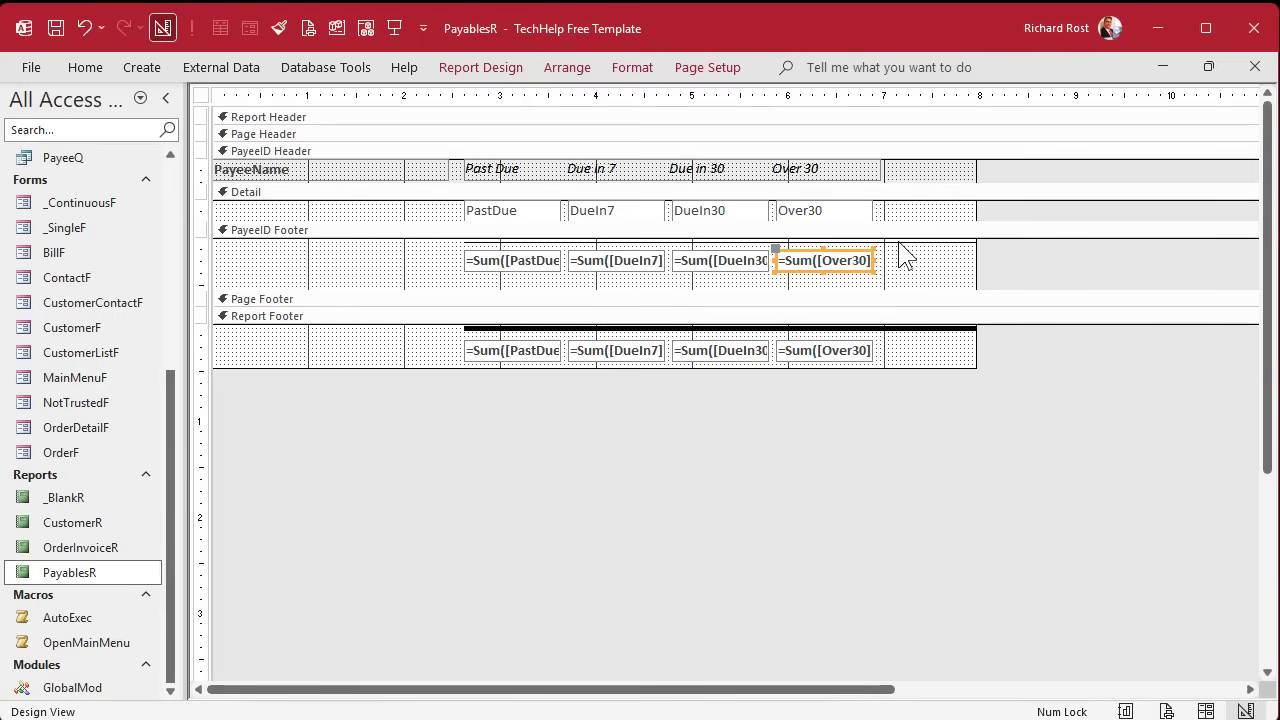
pyautogui.click(1208, 67)
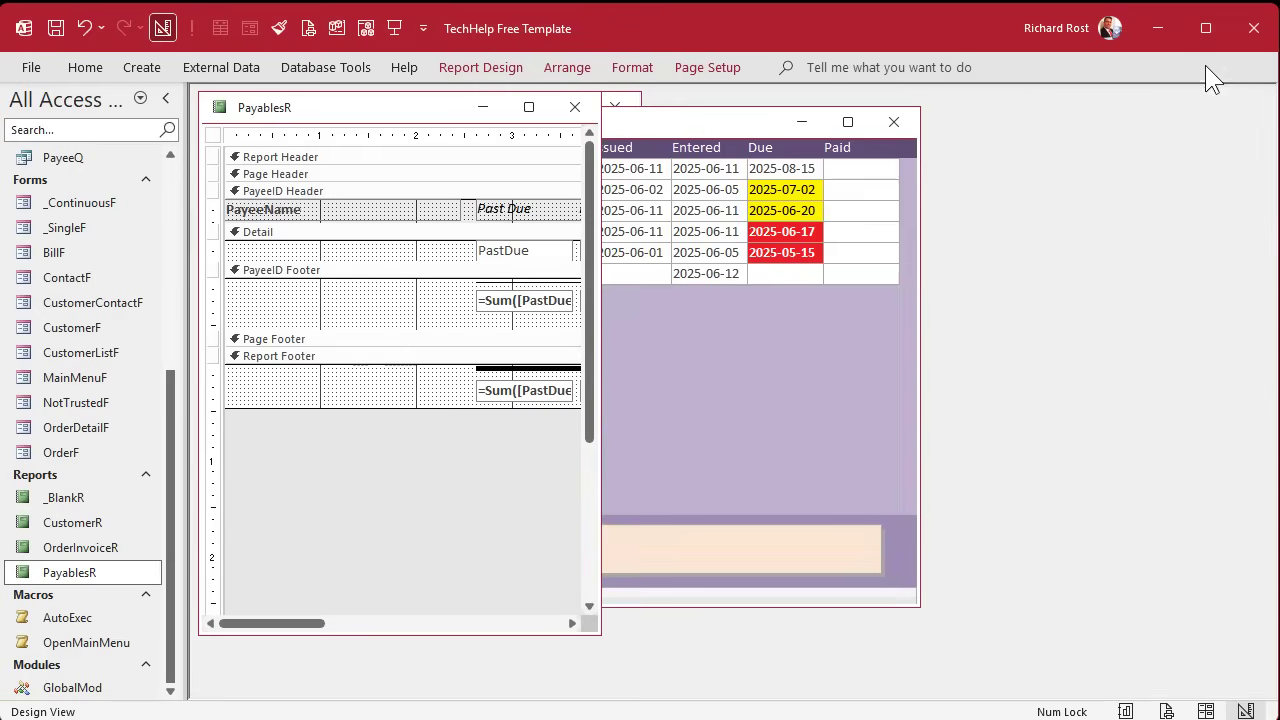
# Save and close the PayablesR report and open the PayablesQ query in design view.
pyautogui.click(575, 107)
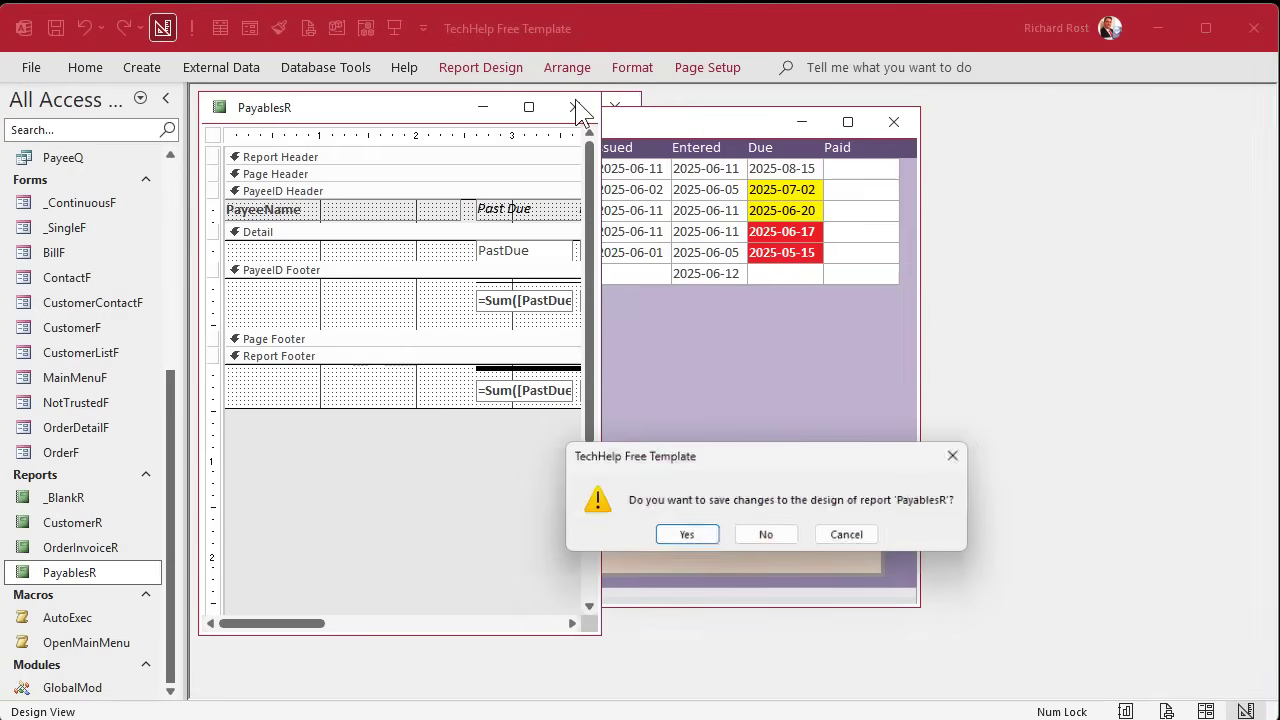
pyautogui.click(680, 537)
pyautogui.scroll(4, 68, 376)
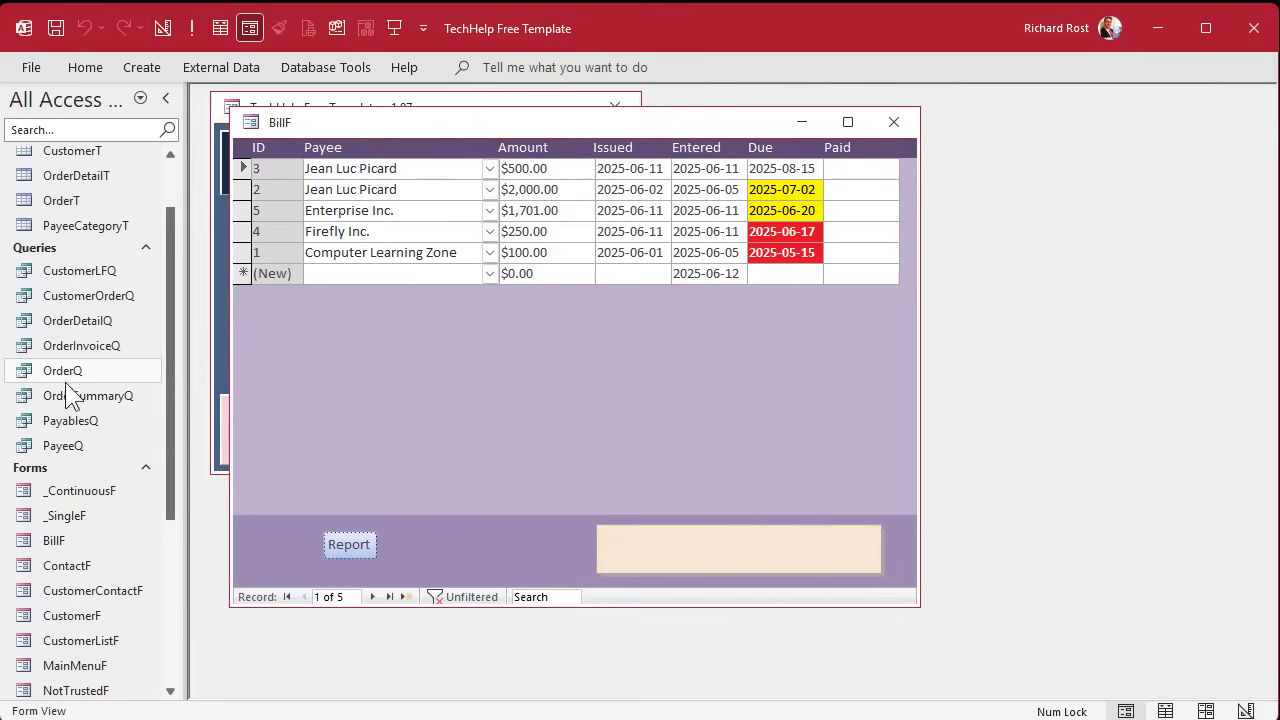
pyautogui.doubleClick(75, 422)
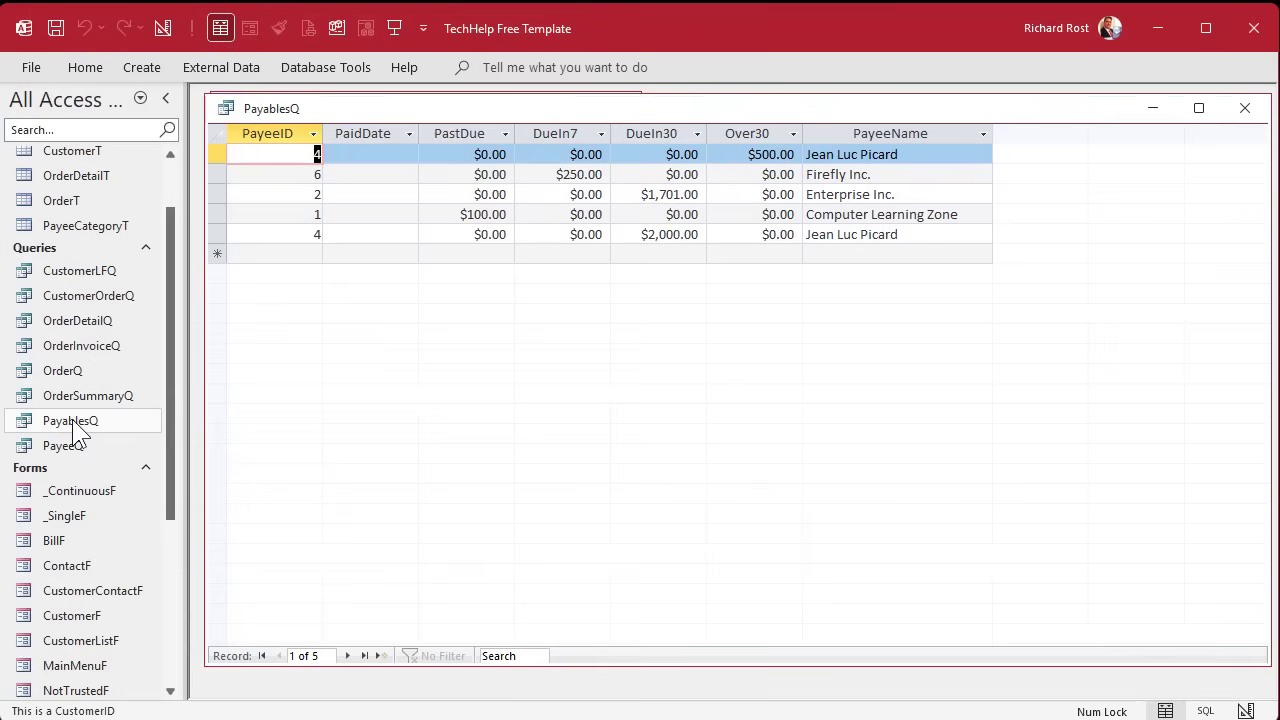
pyautogui.rightClick(638, 110)
pyautogui.click(703, 210)
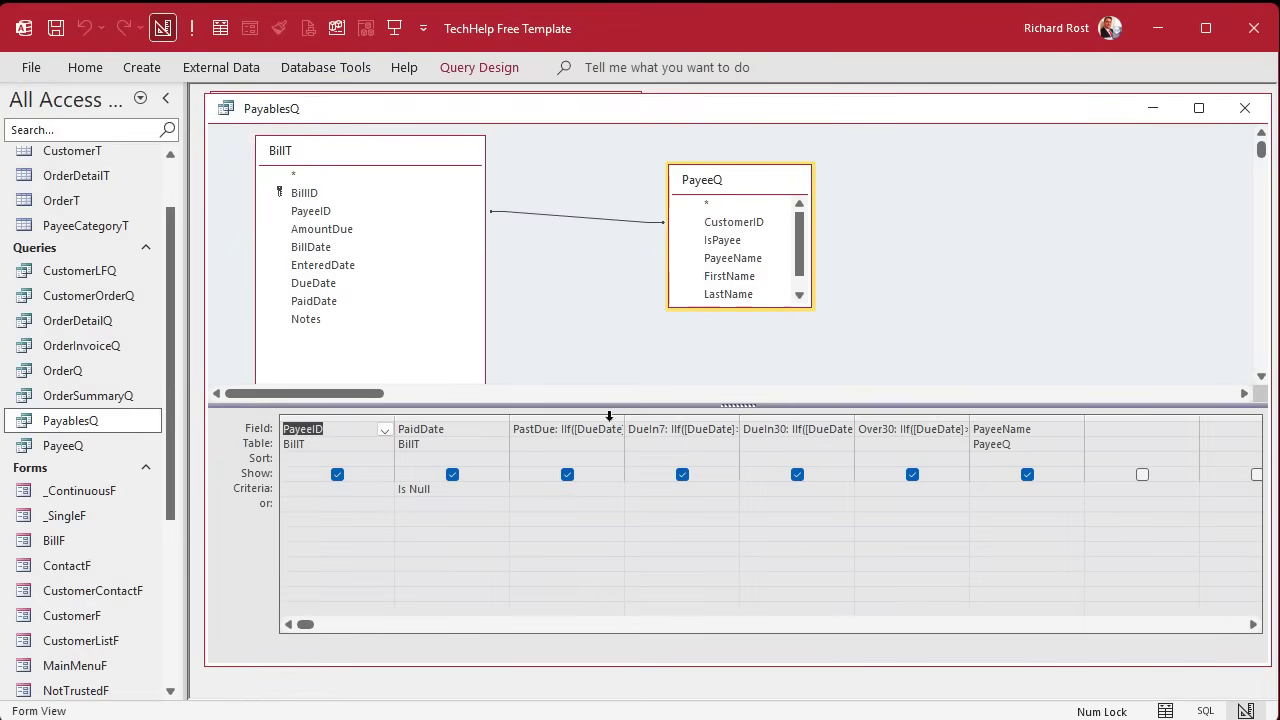
# Add the calculated field TotalDue: PastDue+DueIn7+DueIn30+Over30 in the first empty query column and run the query.
pyautogui.click(1118, 428)
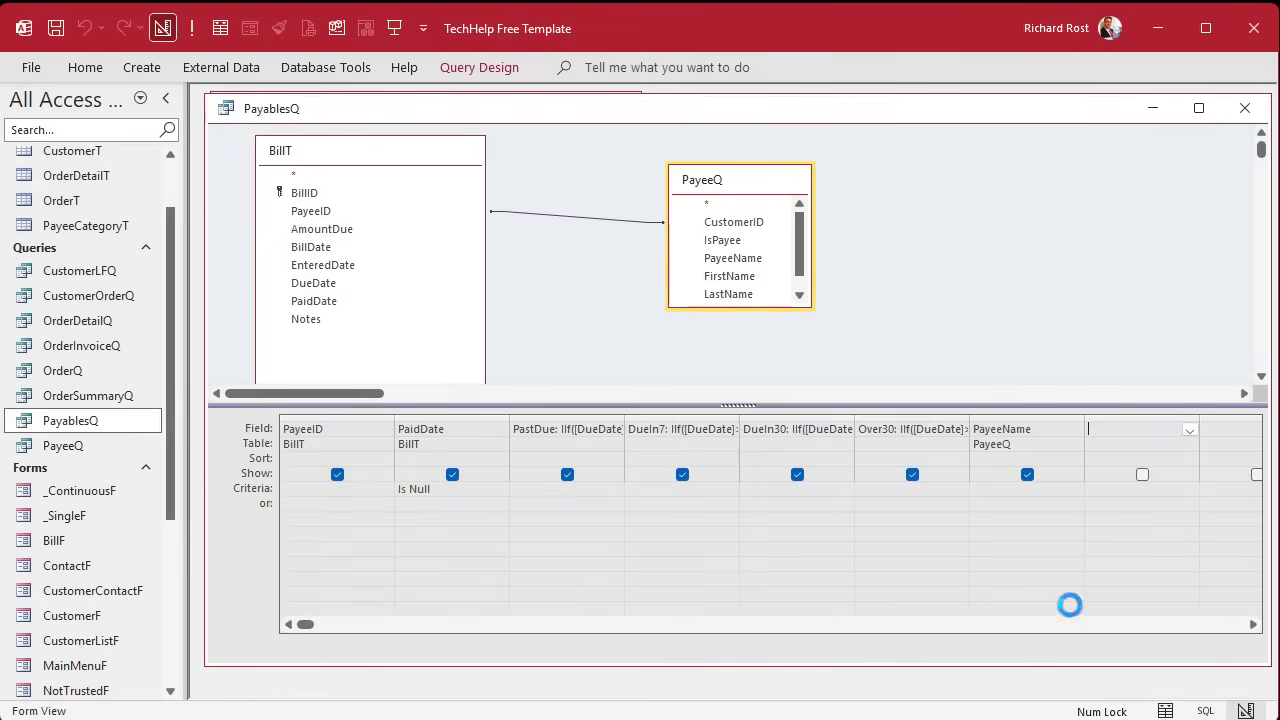
pyautogui.hotkey('shift', 'F2')
pyautogui.moveTo(860, 629); pyautogui.dragTo(913, 373)
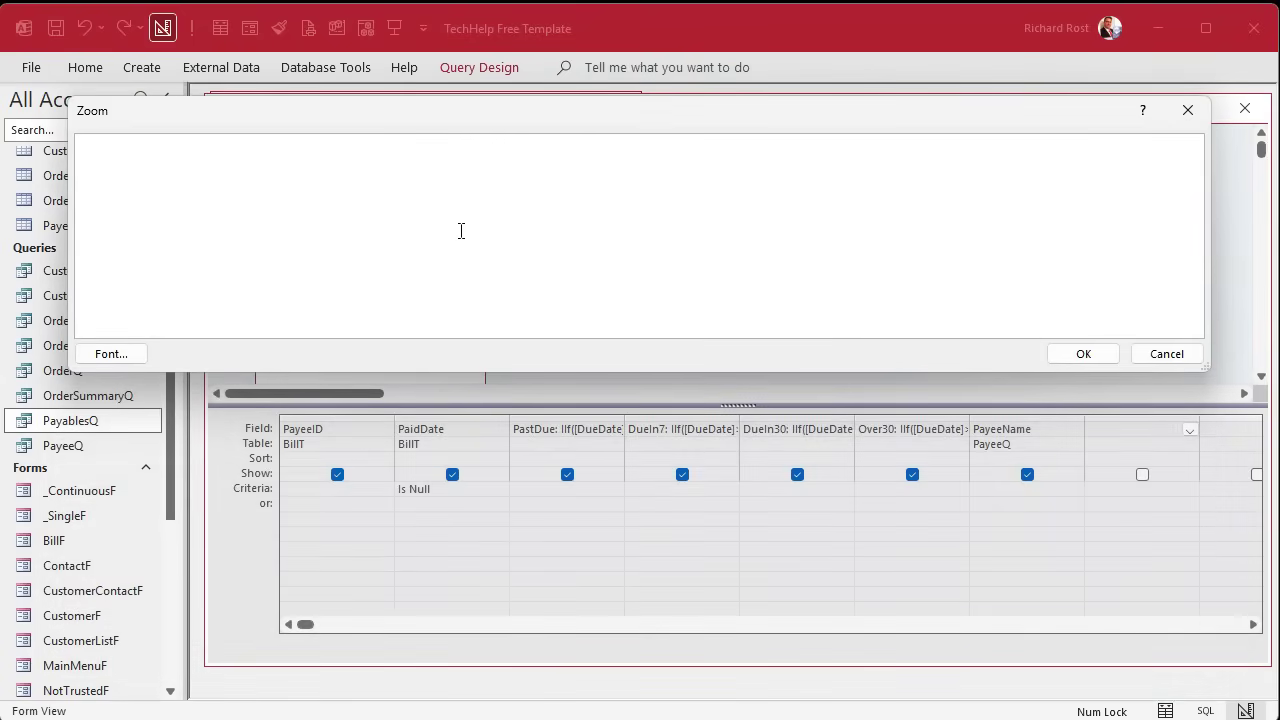
pyautogui.write('TotalDue')
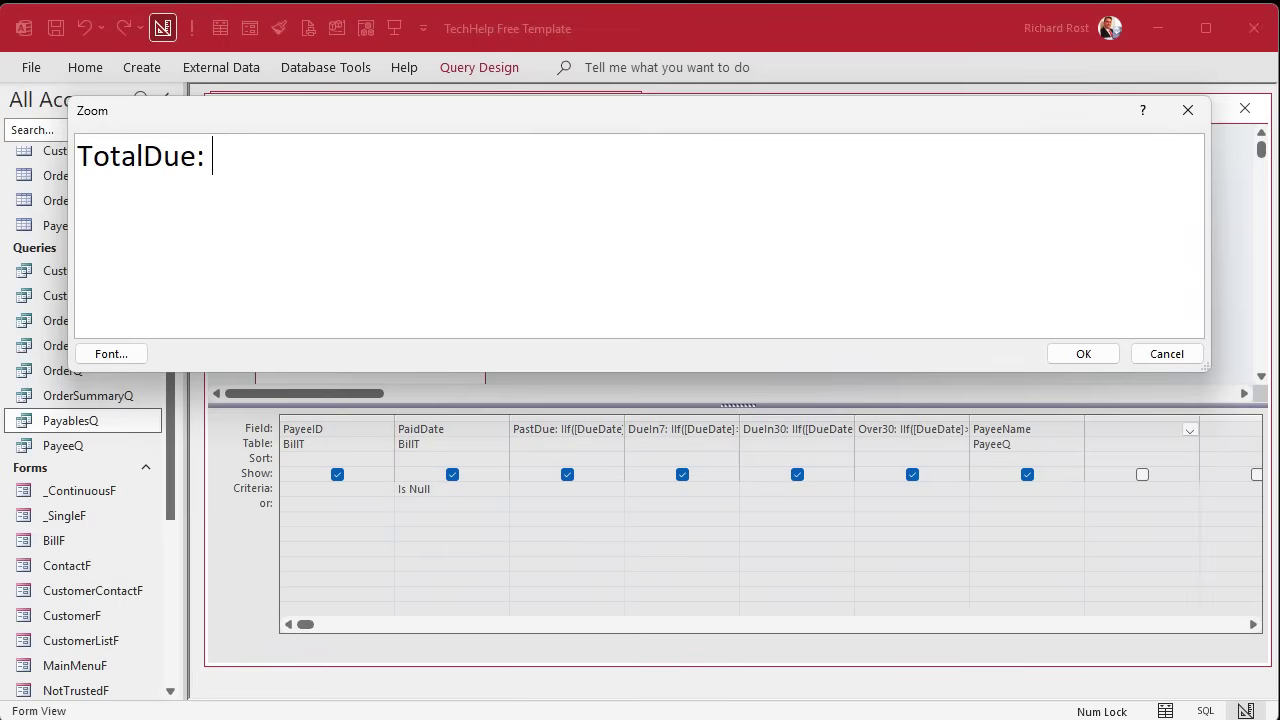
pyautogui.write(': PastD')
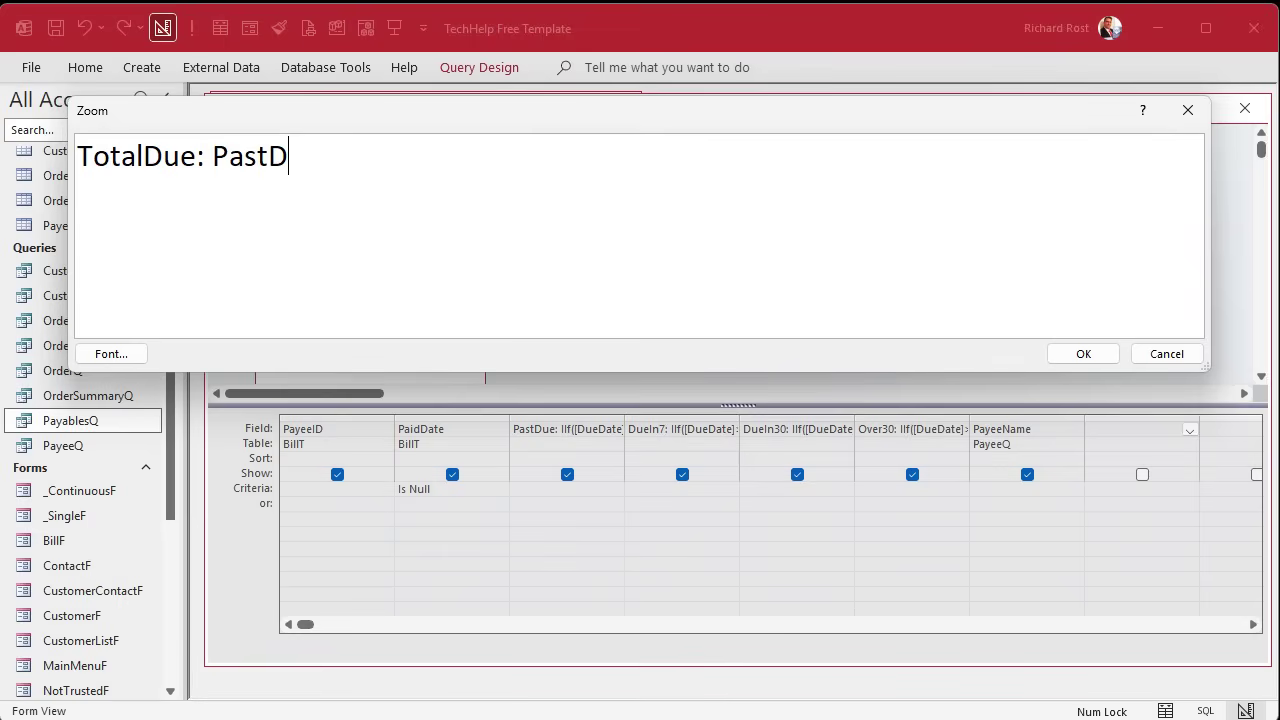
pyautogui.write('ue+DueIn')
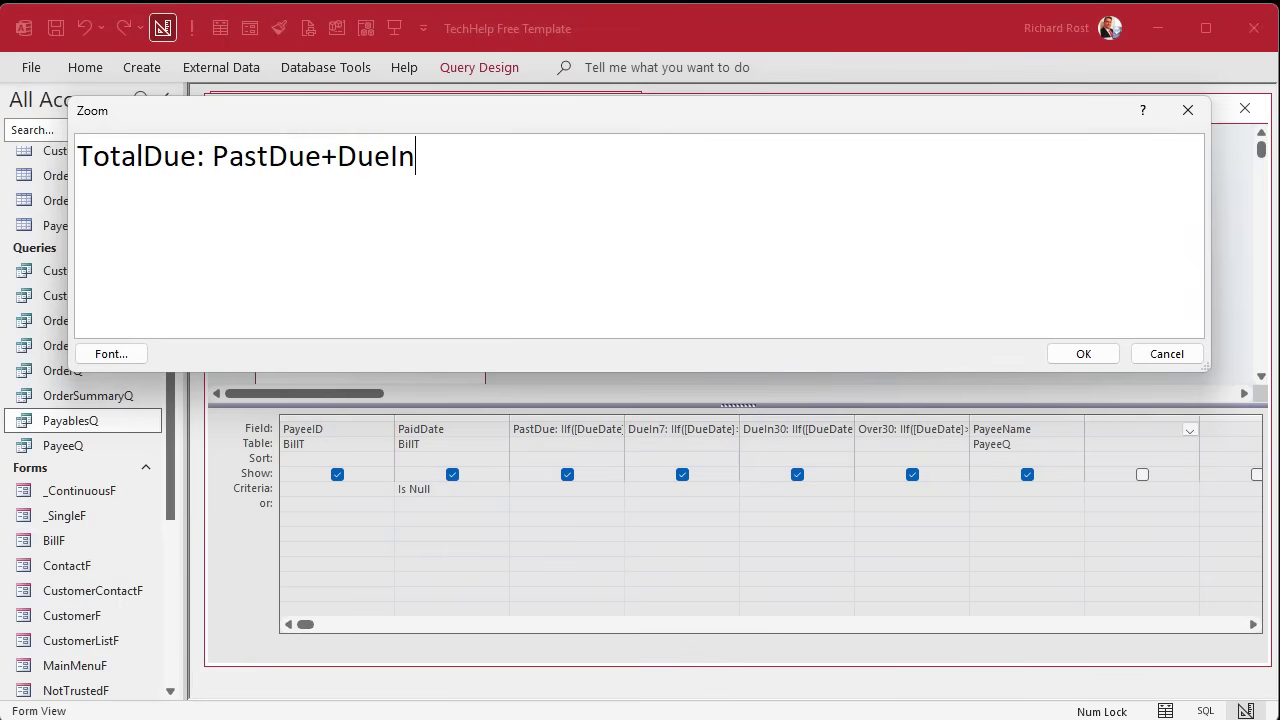
pyautogui.write('7+DueIn30')
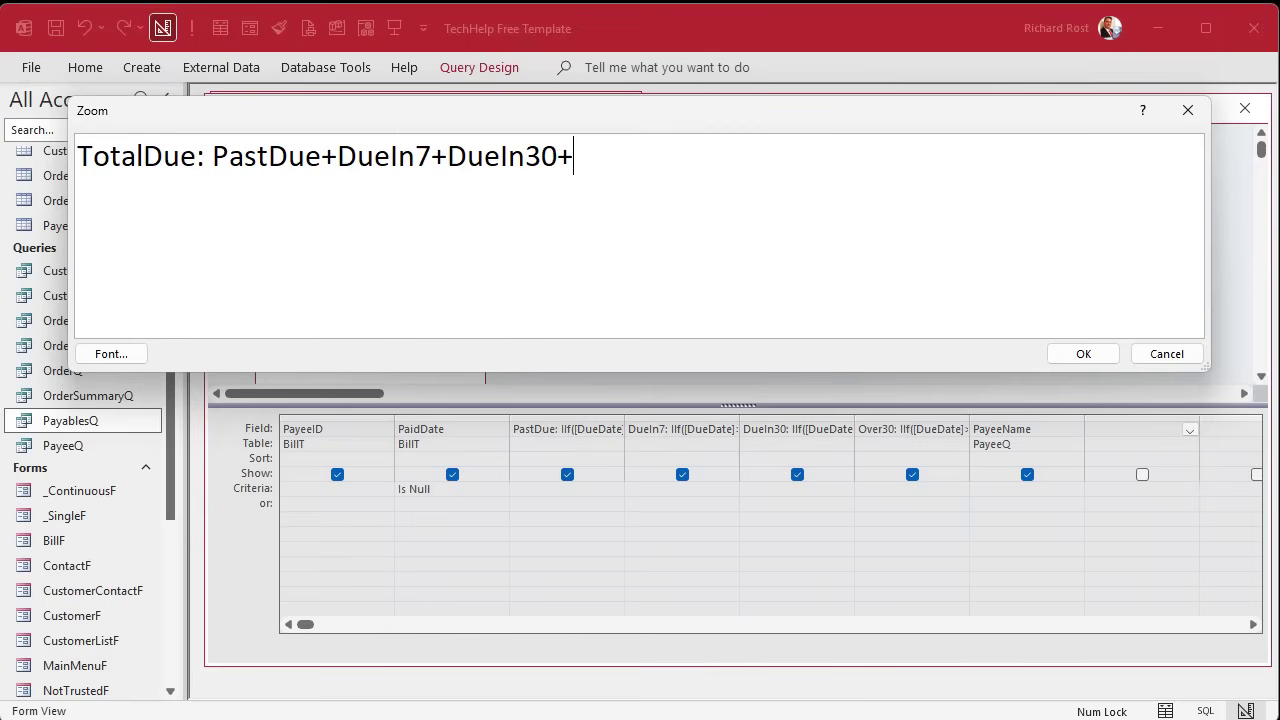
pyautogui.write('+Over30')
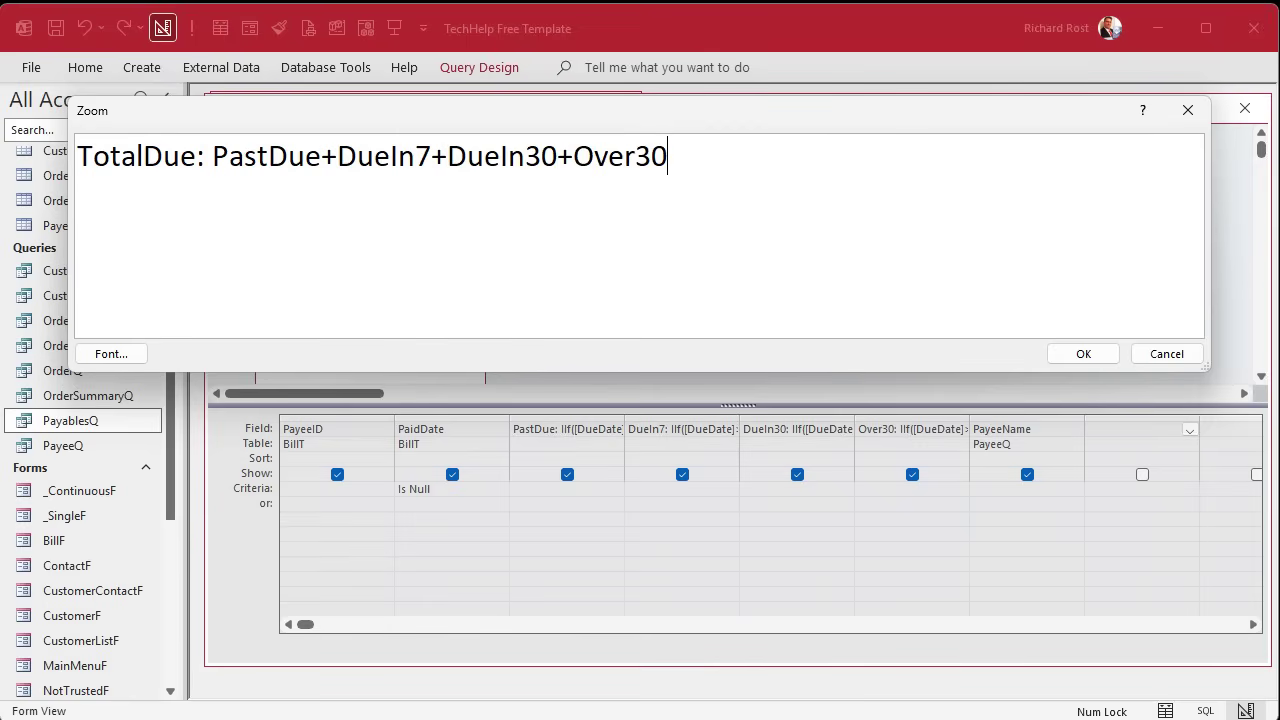
pyautogui.click(1080, 354)
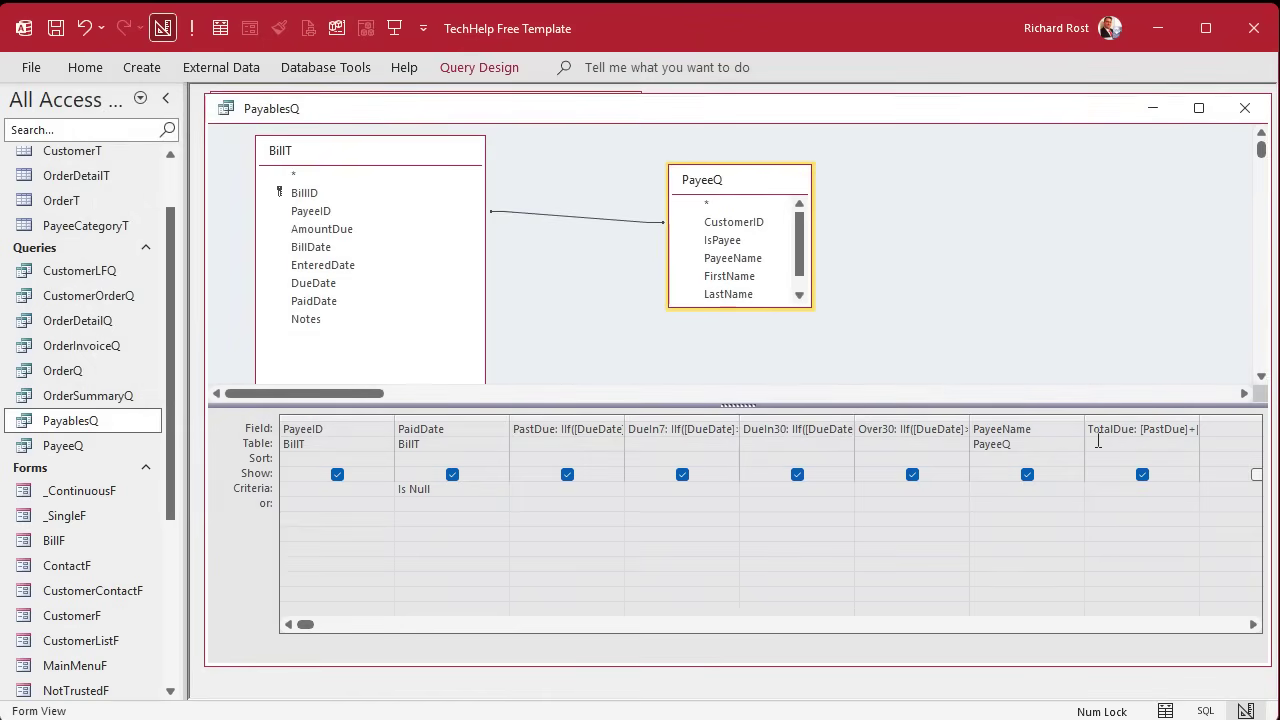
pyautogui.click(190, 29)
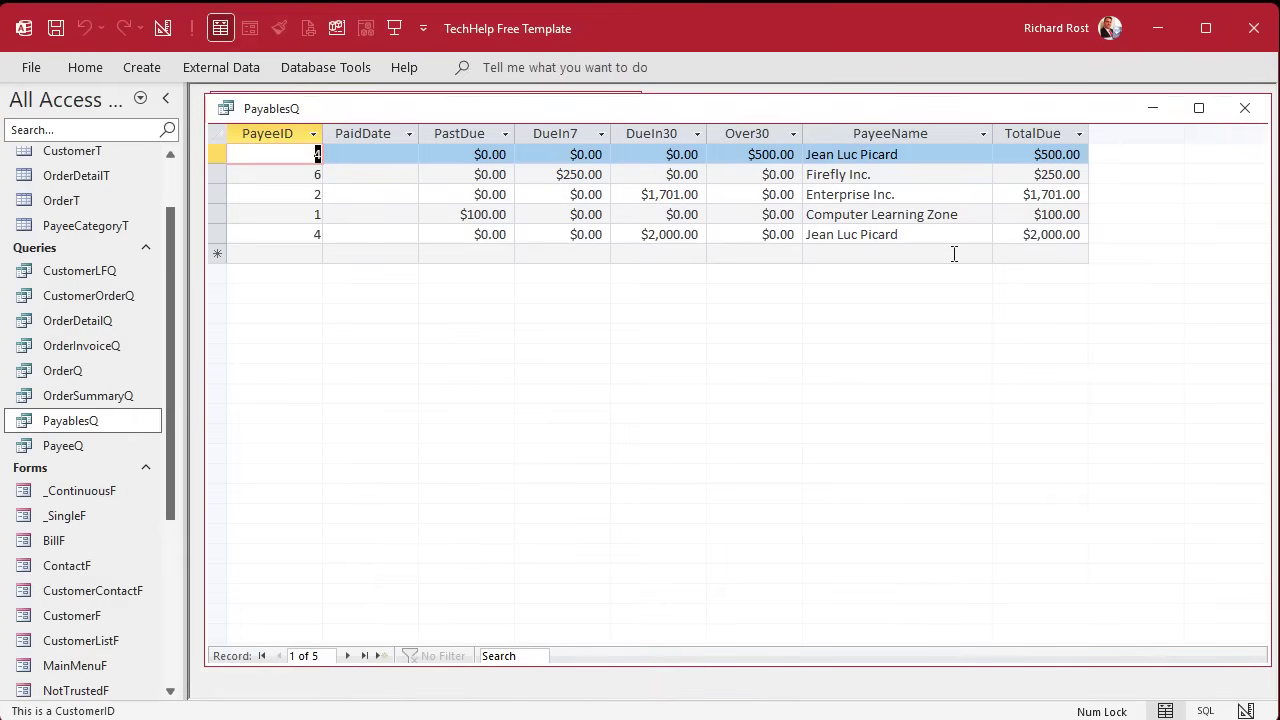
# Move the PayeeName column directly after PayeeID, hide PaidDate from the results, and rerun the query.
pyautogui.rightClick(630, 112)
pyautogui.click(718, 220)
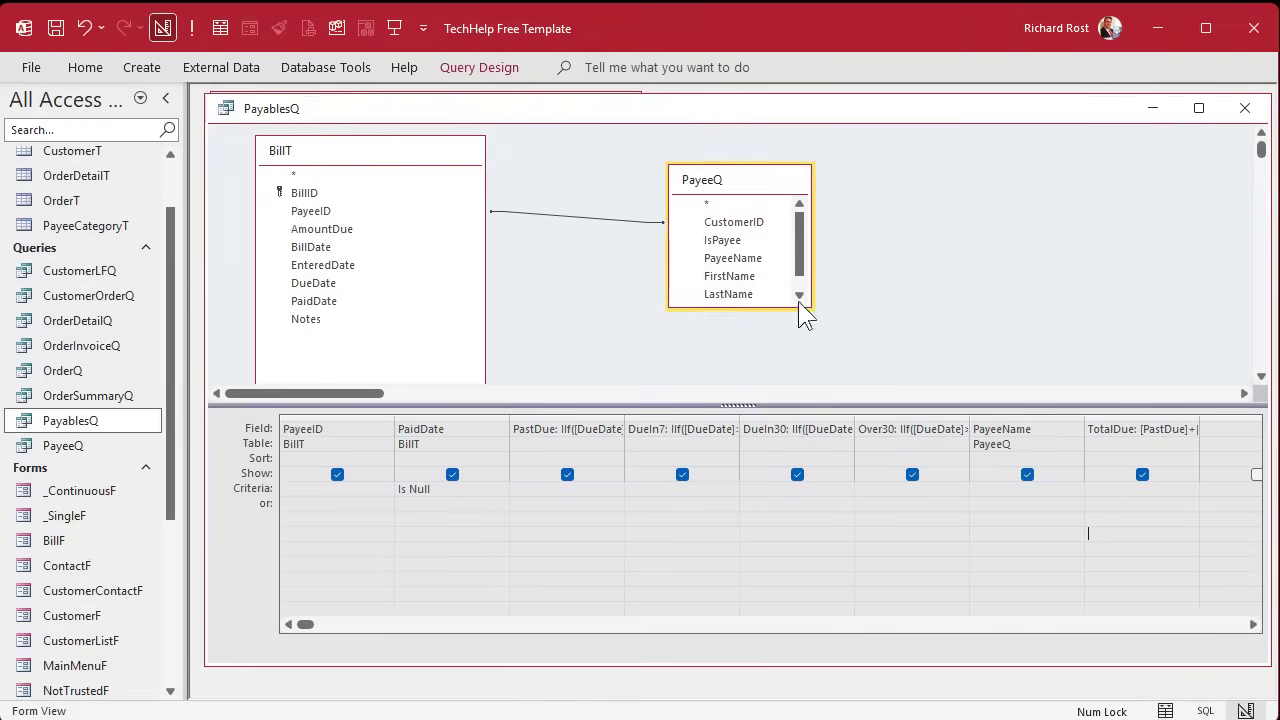
pyautogui.click(1040, 416)
pyautogui.moveTo(1040, 416); pyautogui.dragTo(457, 419)
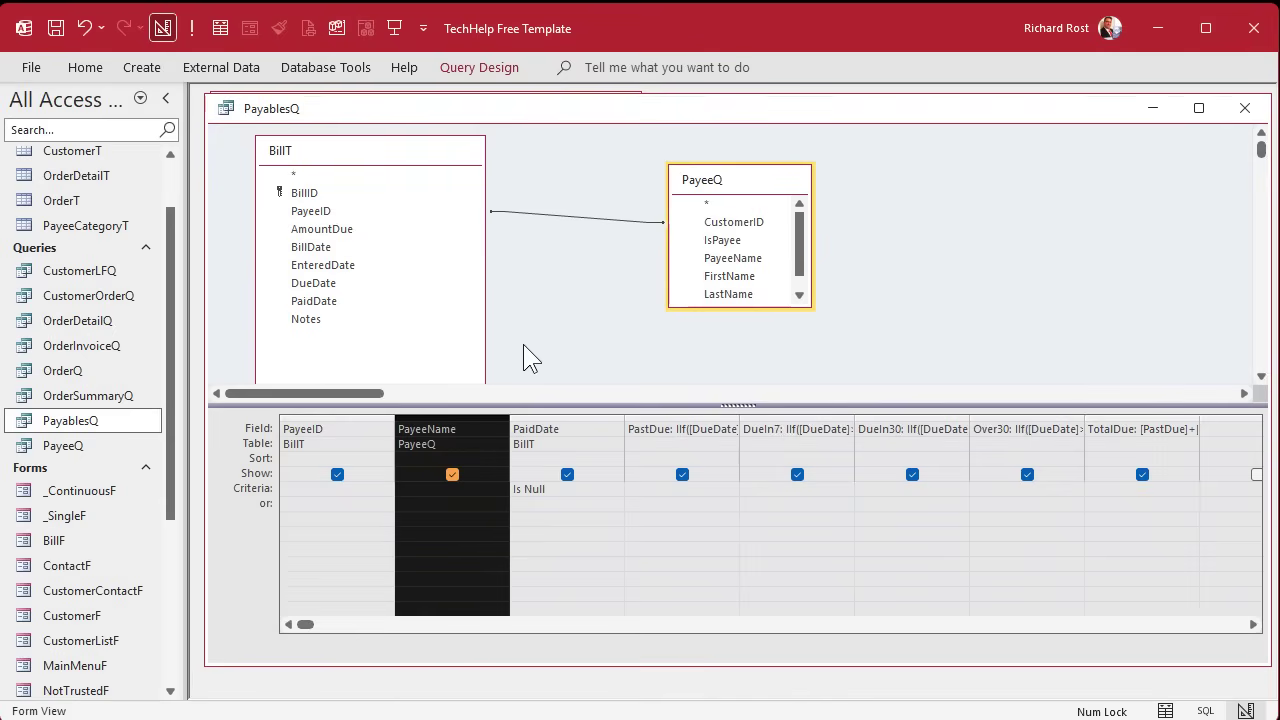
pyautogui.click(567, 476)
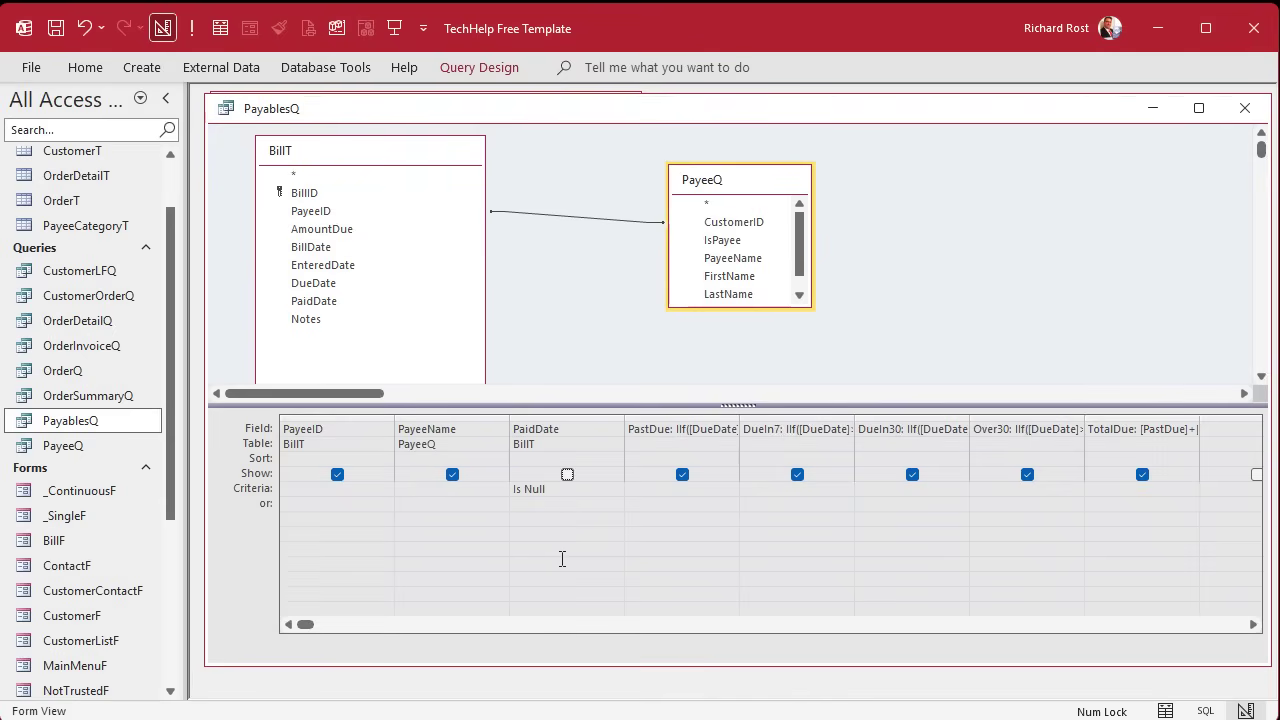
pyautogui.click(192, 30)
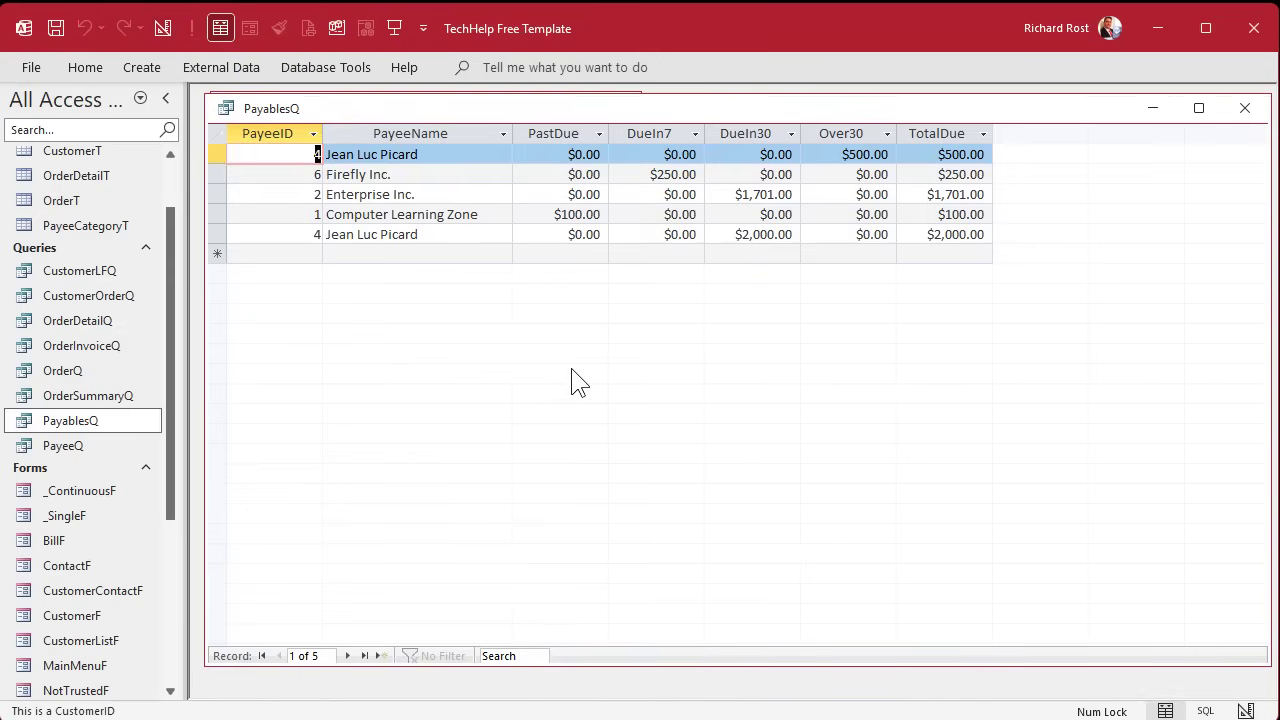
# Save and close PayablesQ, and open the PayablesR report maximized in design view.
pyautogui.click(1245, 110)
pyautogui.click(707, 536)
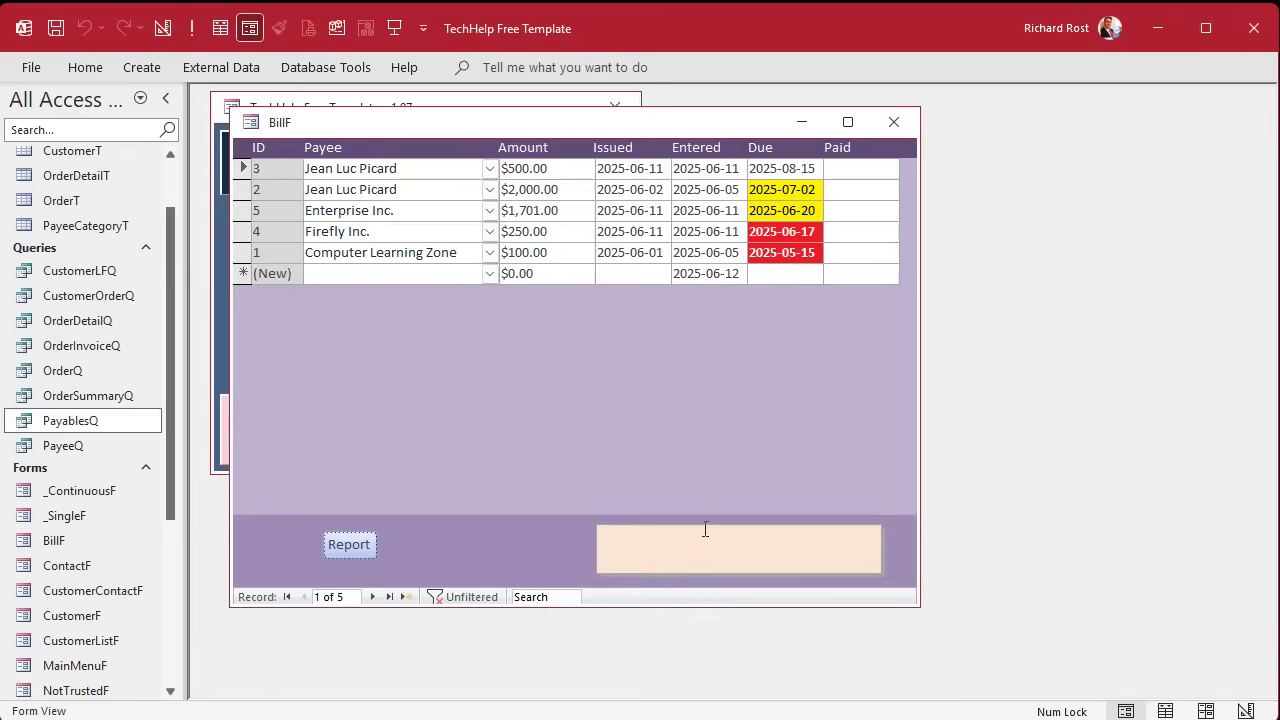
pyautogui.click(348, 545)
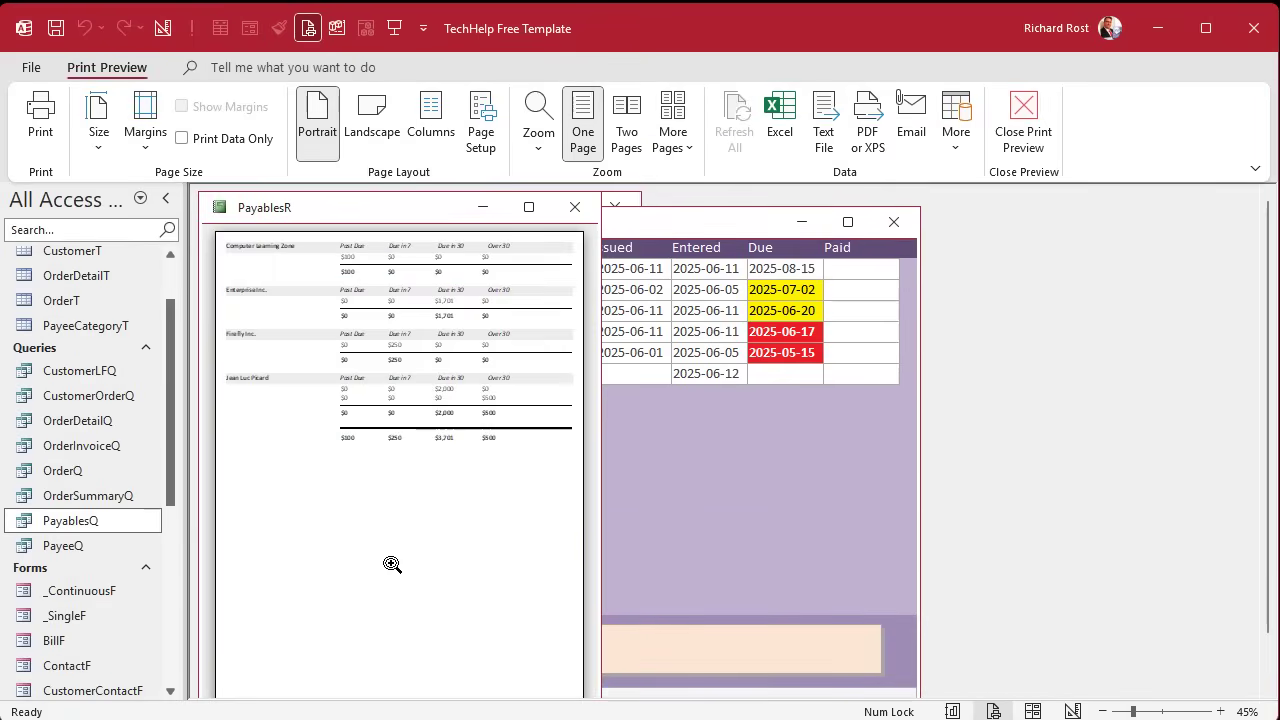
pyautogui.rightClick(411, 212)
pyautogui.click(484, 367)
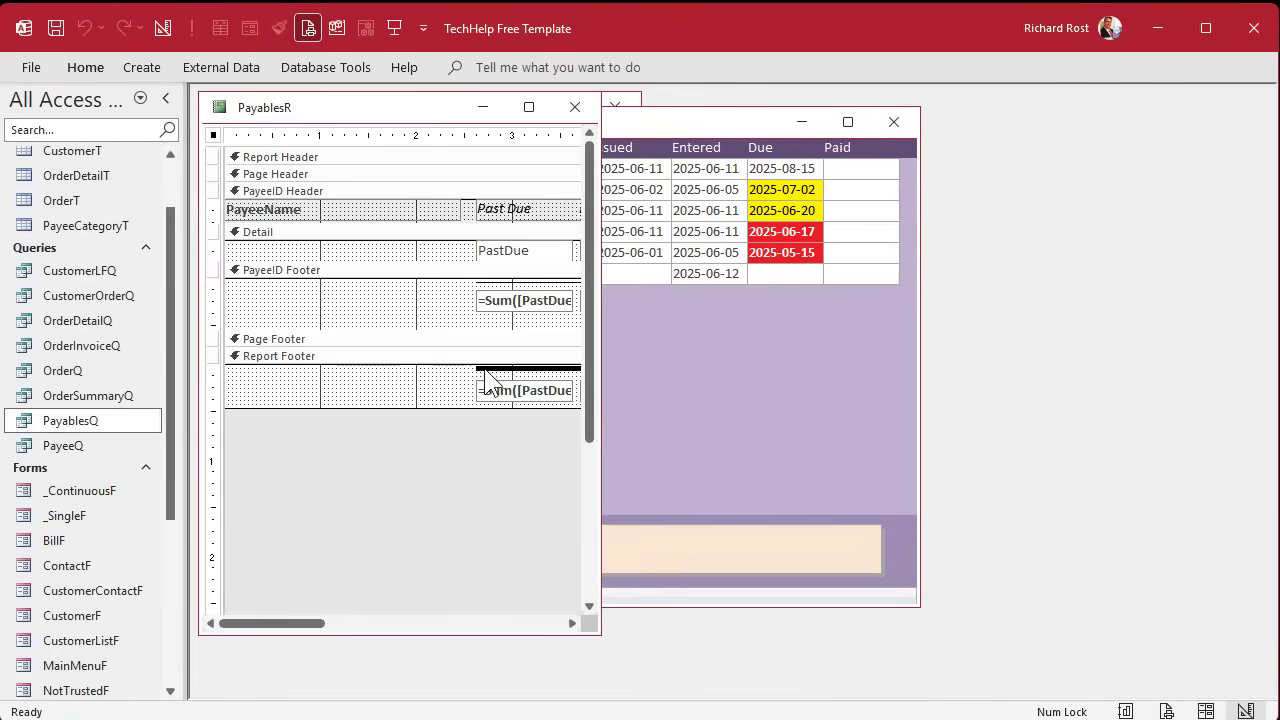
pyautogui.doubleClick(402, 106)
# Duplicate the Over30 text box in the Detail section and place the copy just right of the original.
pyautogui.click(810, 211)
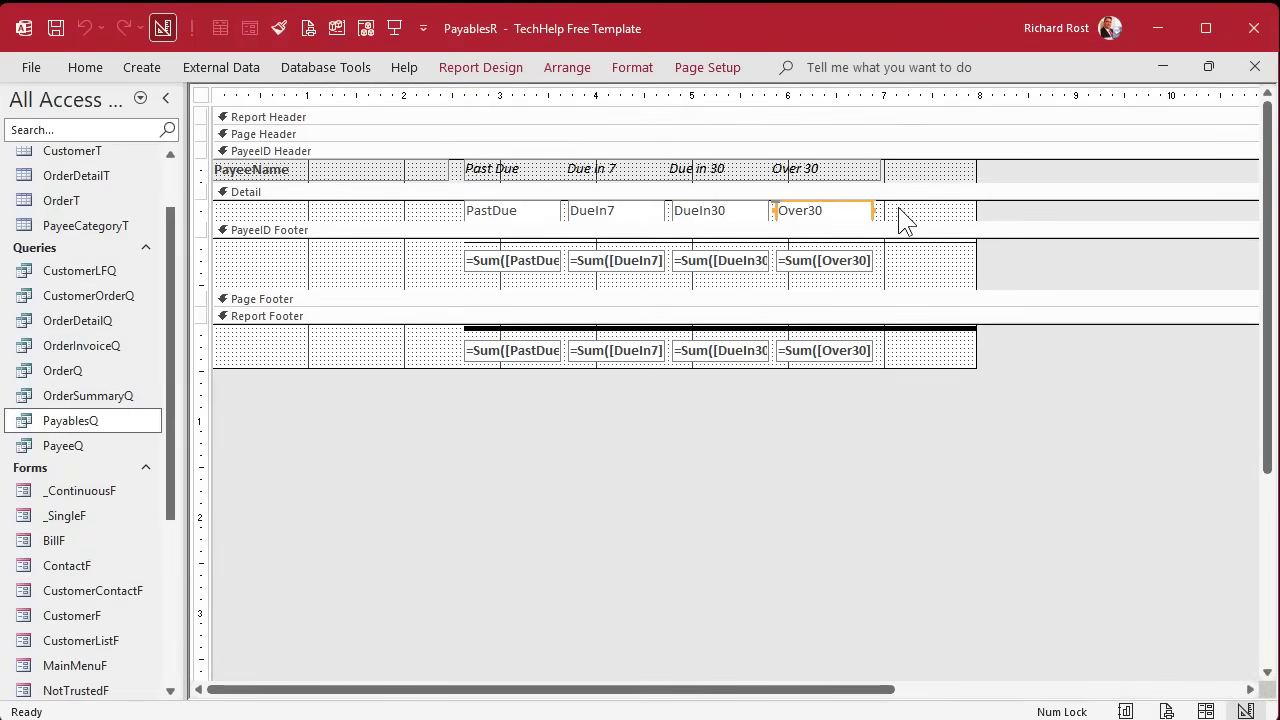
pyautogui.hotkey('ctrl', 'c')
pyautogui.click(898, 220)
pyautogui.hotkey('ctrl', 'v')
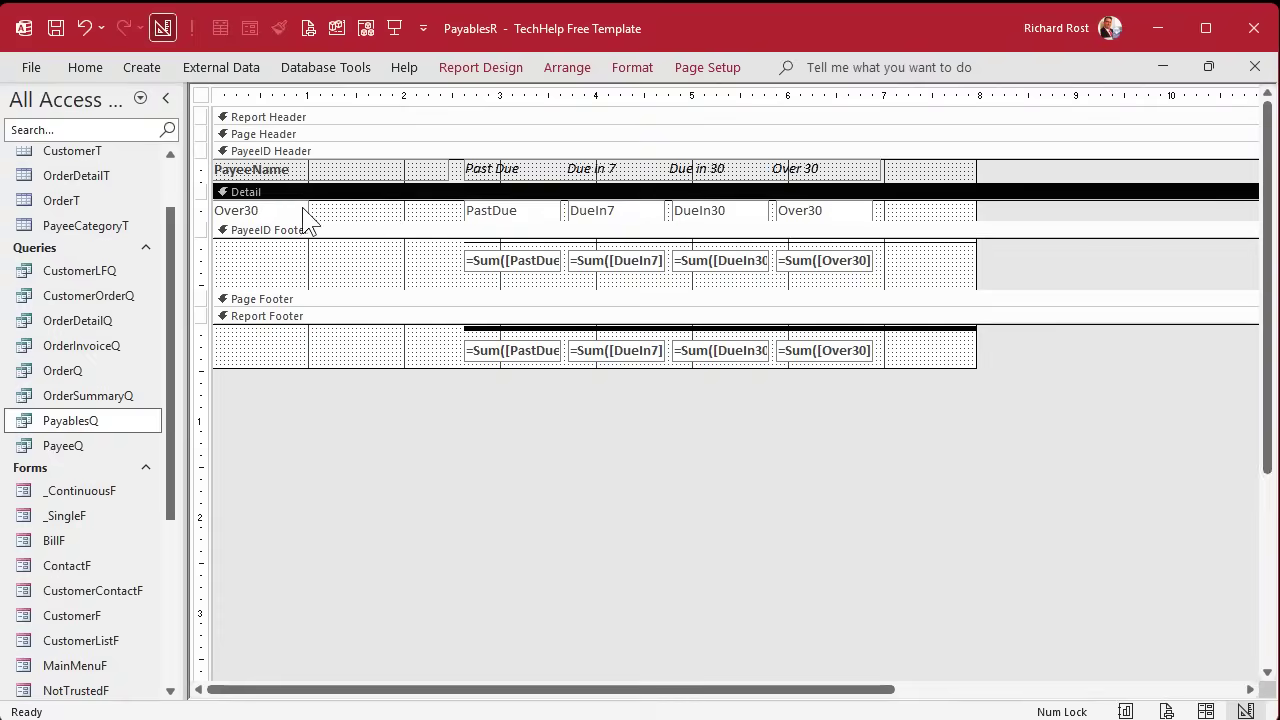
pyautogui.moveTo(289, 211); pyautogui.dragTo(950, 206)
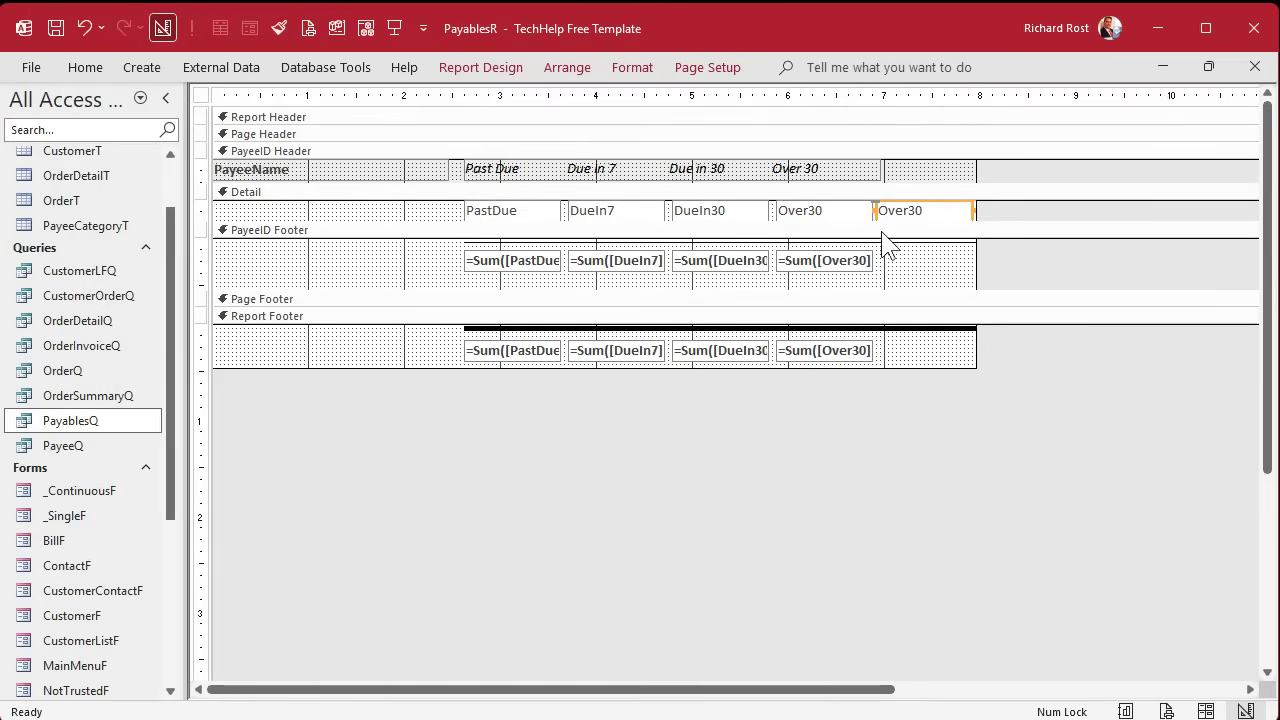
# Nudge the four aging columns' labels, fields, totals and lines slightly left, keeping the new text box in place.
pyautogui.moveTo(824, 91); pyautogui.dragTo(496, 91)
pyautogui.moveTo(528, 260); pyautogui.dragTo(529, 258)
pyautogui.click(918, 285)
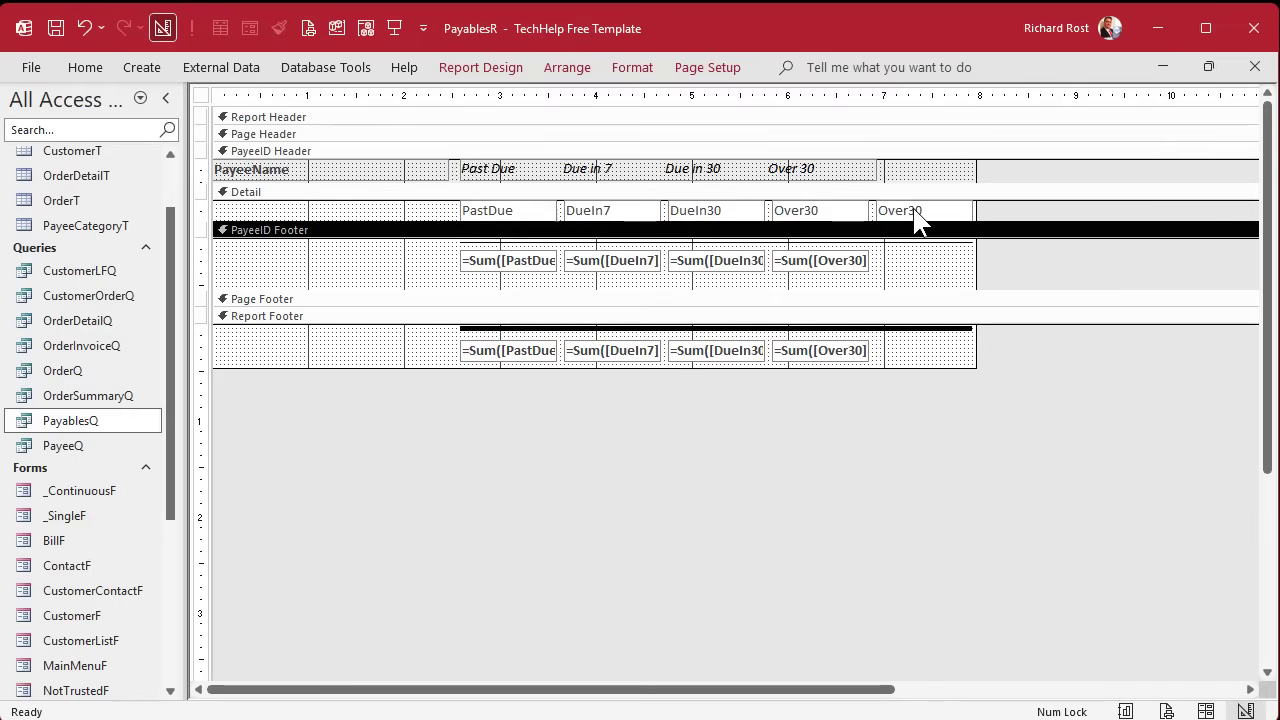
# Widen the aging heading label in the PayeeID header over the new column and add the heading Total.
pyautogui.click(874, 169)
pyautogui.moveTo(874, 169); pyautogui.dragTo(974, 166)
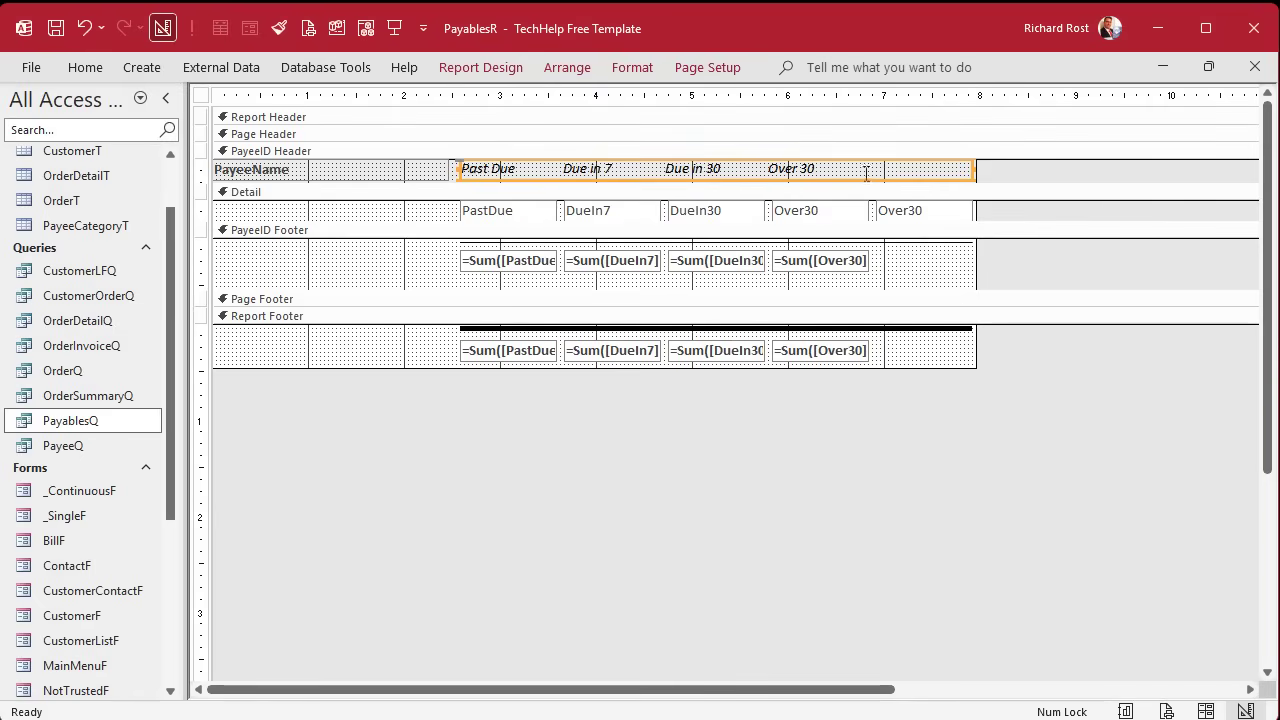
pyautogui.click(899, 335)
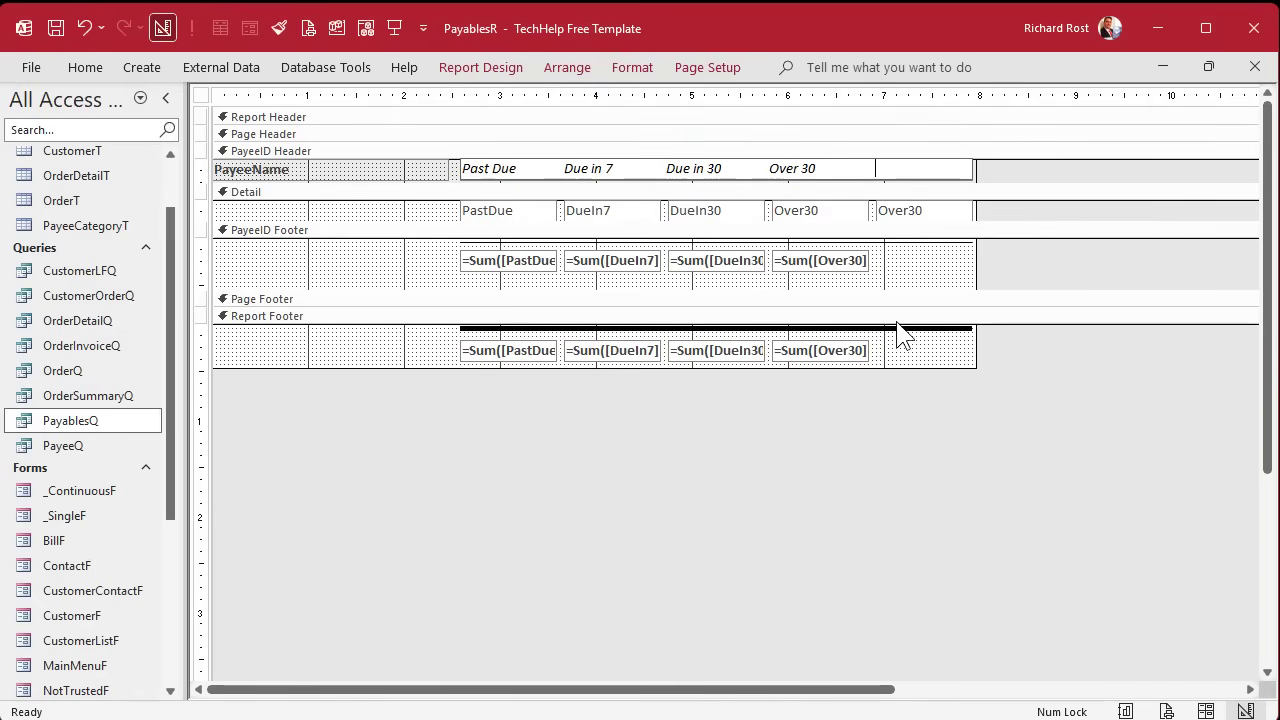
pyautogui.write('Total')
pyautogui.press('Return')
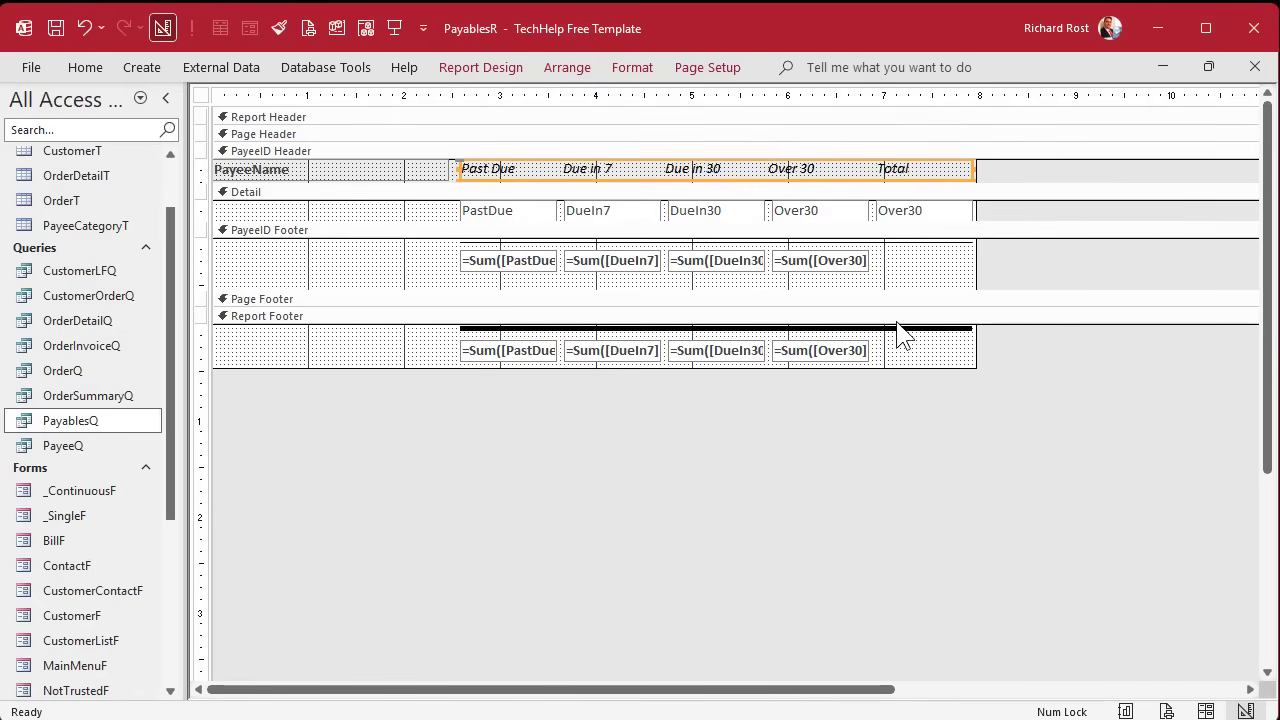
# Set the copied Detail text box's control source and name to TotalDue.
pyautogui.doubleClick(912, 214)
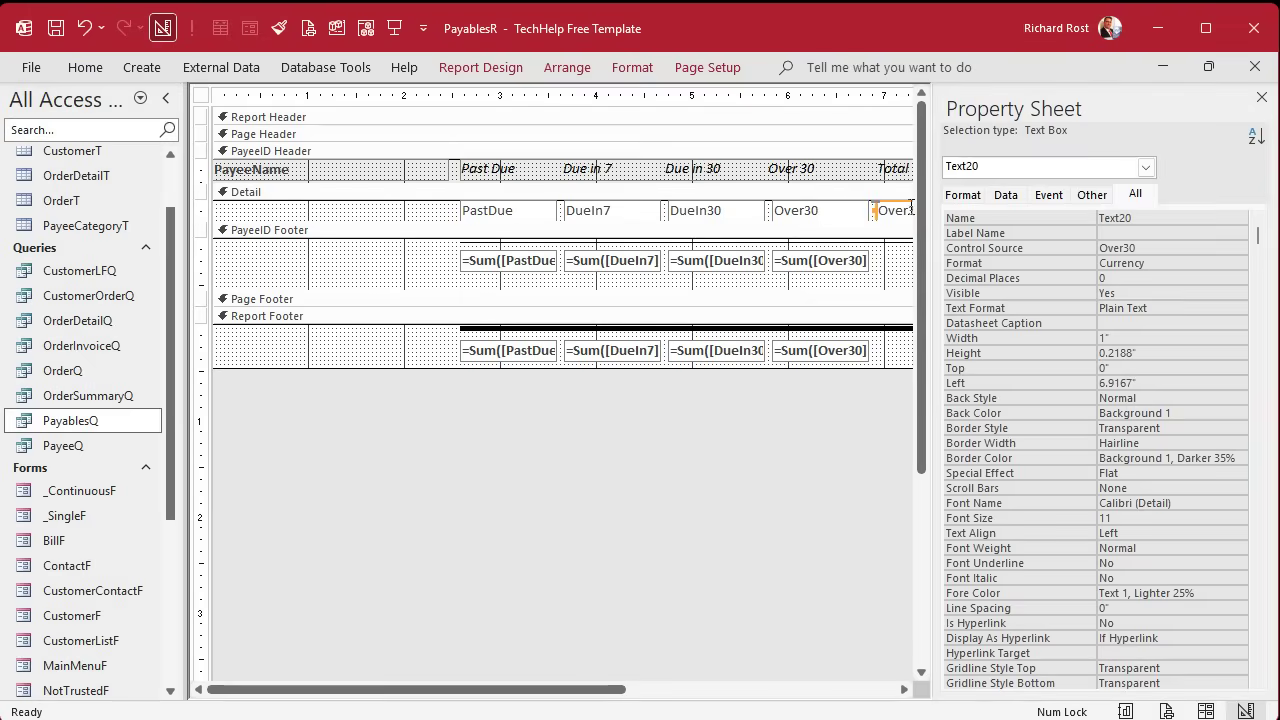
pyautogui.click(1118, 248)
pyautogui.click(1222, 247)
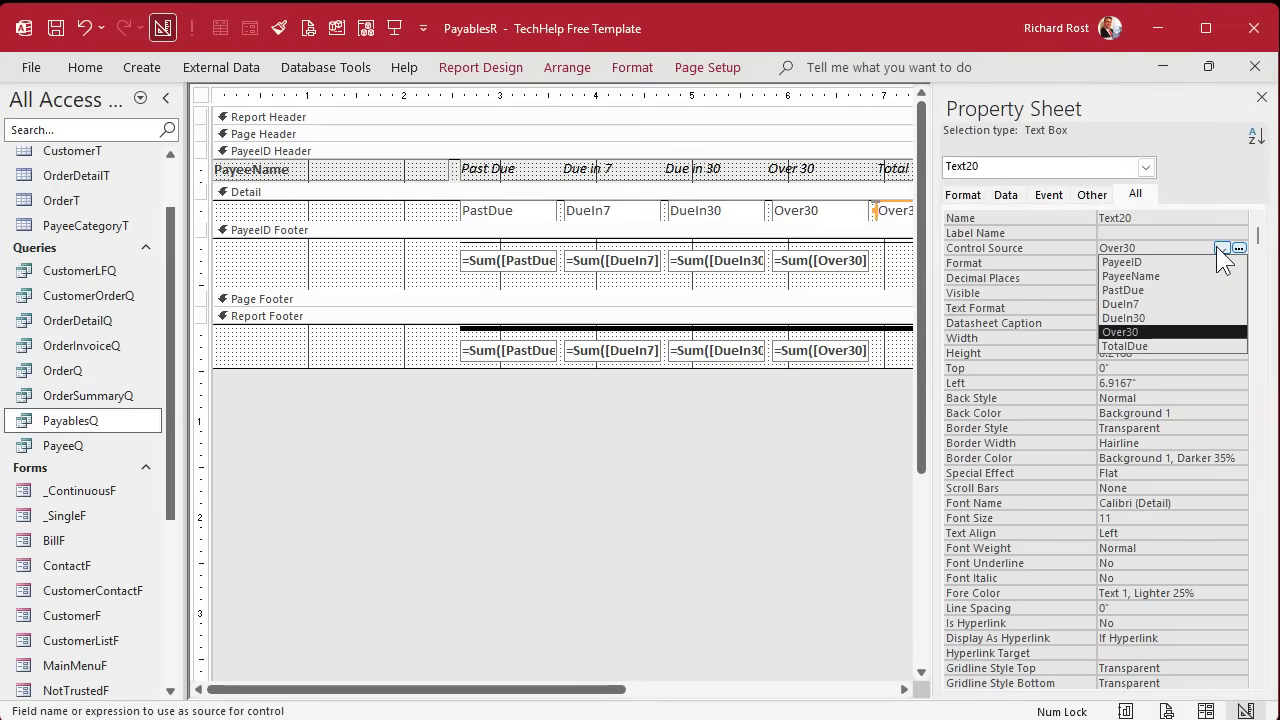
pyautogui.click(1187, 346)
pyautogui.hotkey('ctrl', 'c')
pyautogui.doubleClick(1155, 217)
pyautogui.hotkey('ctrl', 'v')
# Duplicate the Over30 sum in the PayeeID footer and place the copy under the TotalDue column.
pyautogui.click(855, 267)
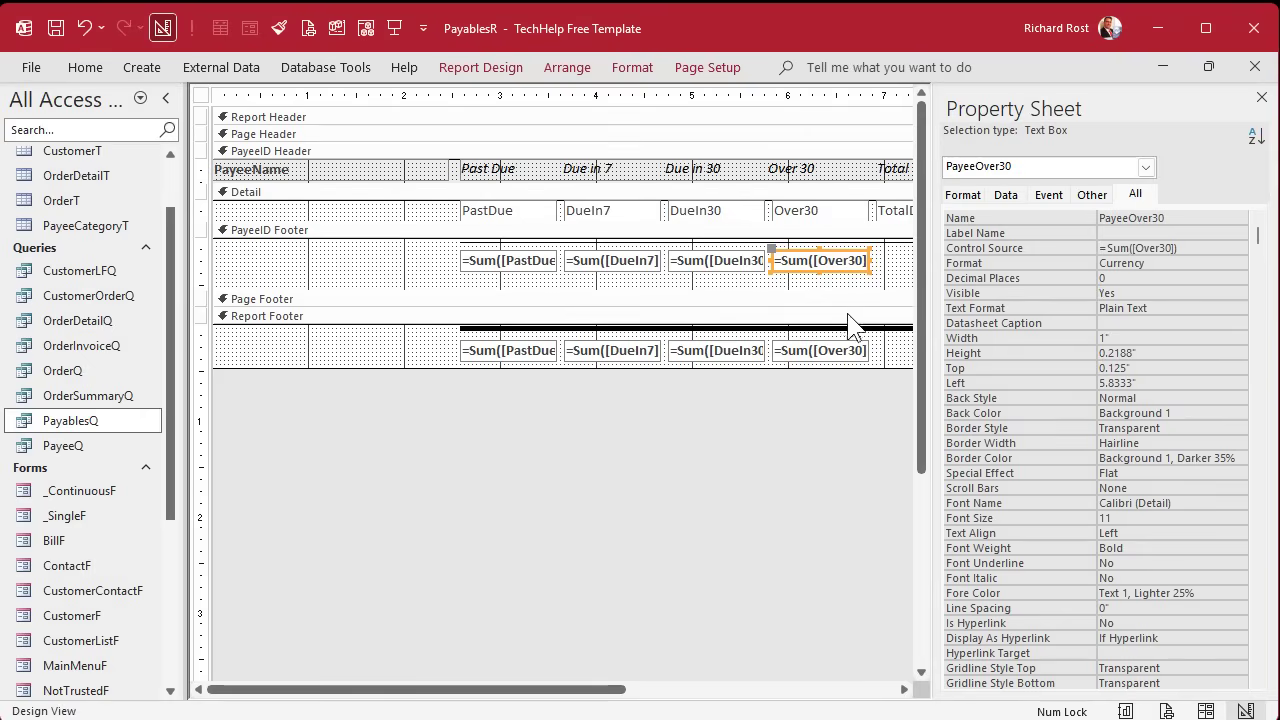
pyautogui.click(886, 272)
pyautogui.click(845, 256)
pyautogui.click(418, 264)
pyautogui.hotkey('ctrl', 'v')
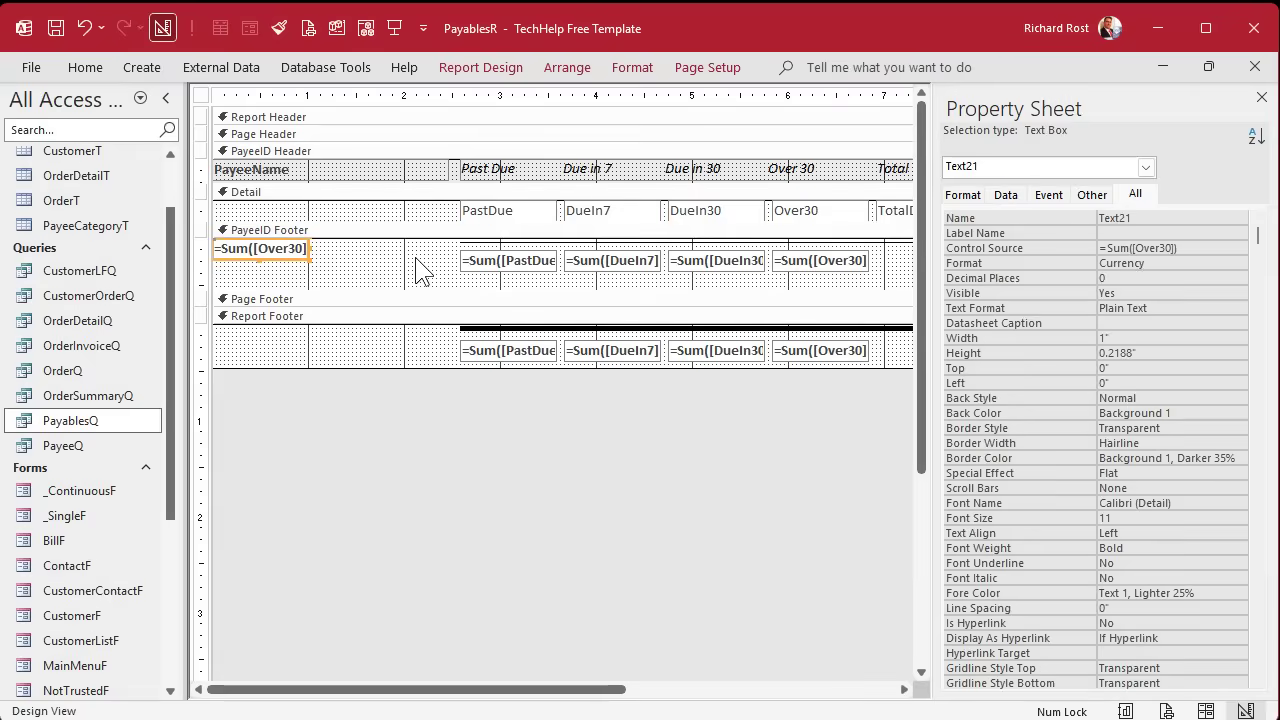
pyautogui.click(418, 264)
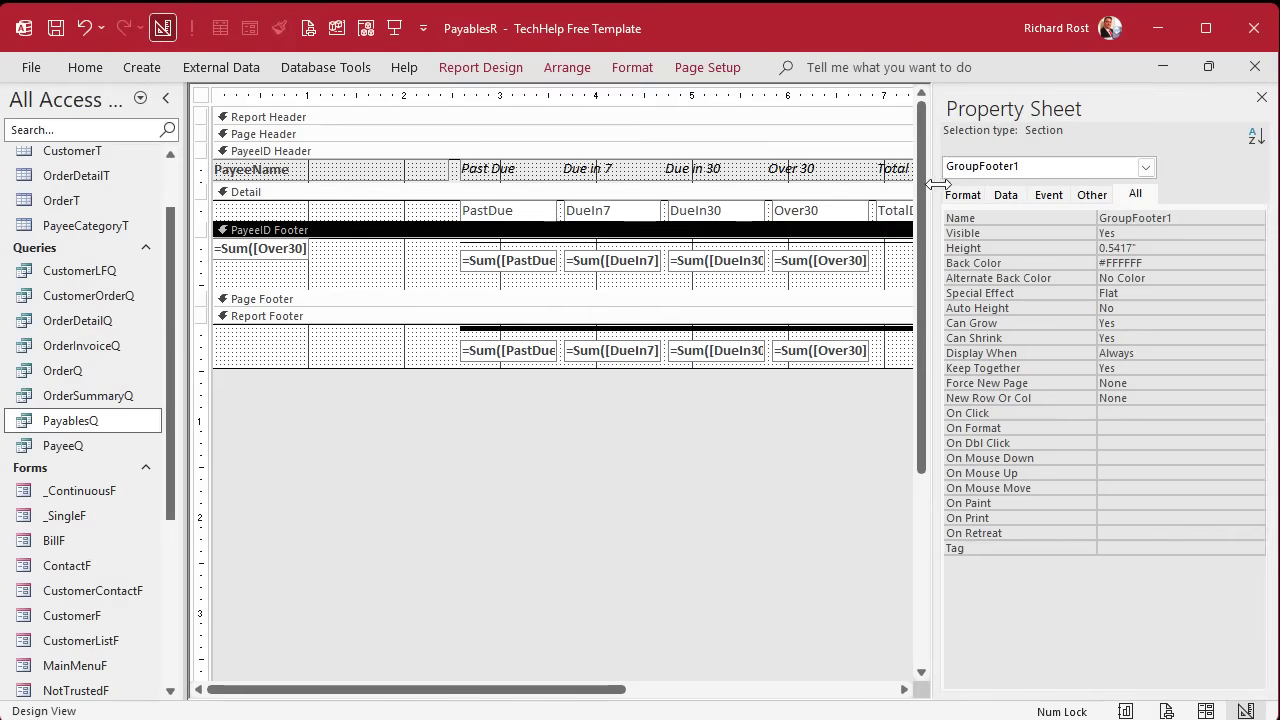
pyautogui.moveTo(932, 180); pyautogui.dragTo(1010, 170)
pyautogui.moveTo(285, 252); pyautogui.dragTo(943, 260)
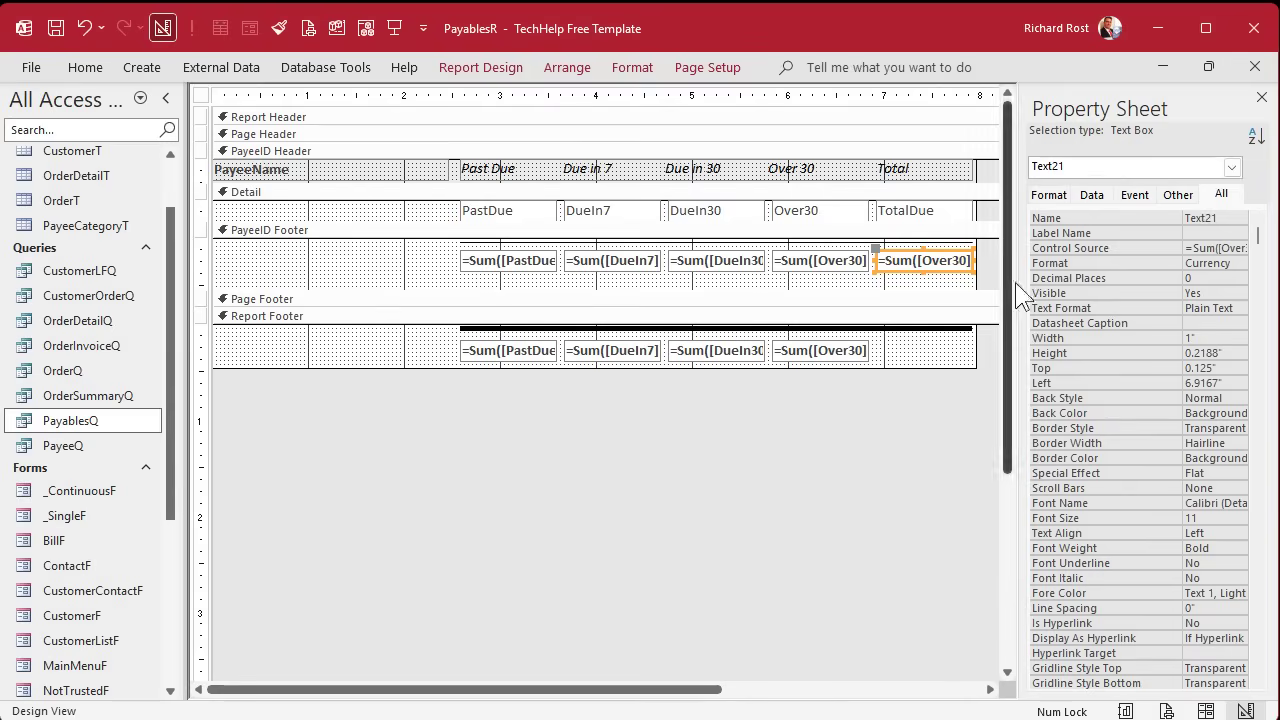
# Set the copied payee footer sum's control source to =Sum([TotalDue]) and its name to PayeeTotalDue.
pyautogui.moveTo(1018, 285); pyautogui.dragTo(964, 284)
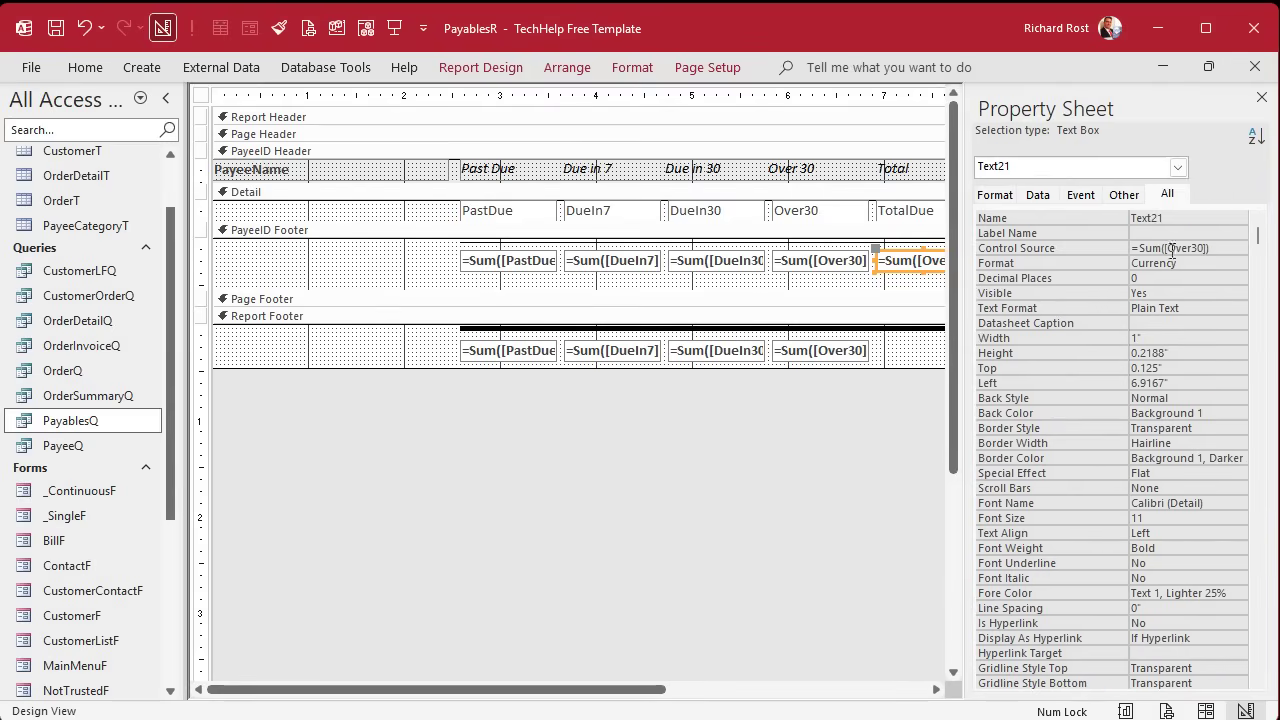
pyautogui.doubleClick(1173, 248)
pyautogui.write('TotalDue')
pyautogui.hotkey('shift', 'Tab')
pyautogui.hotkey('shift', 'Tab')
pyautogui.write('PayeeTotal')
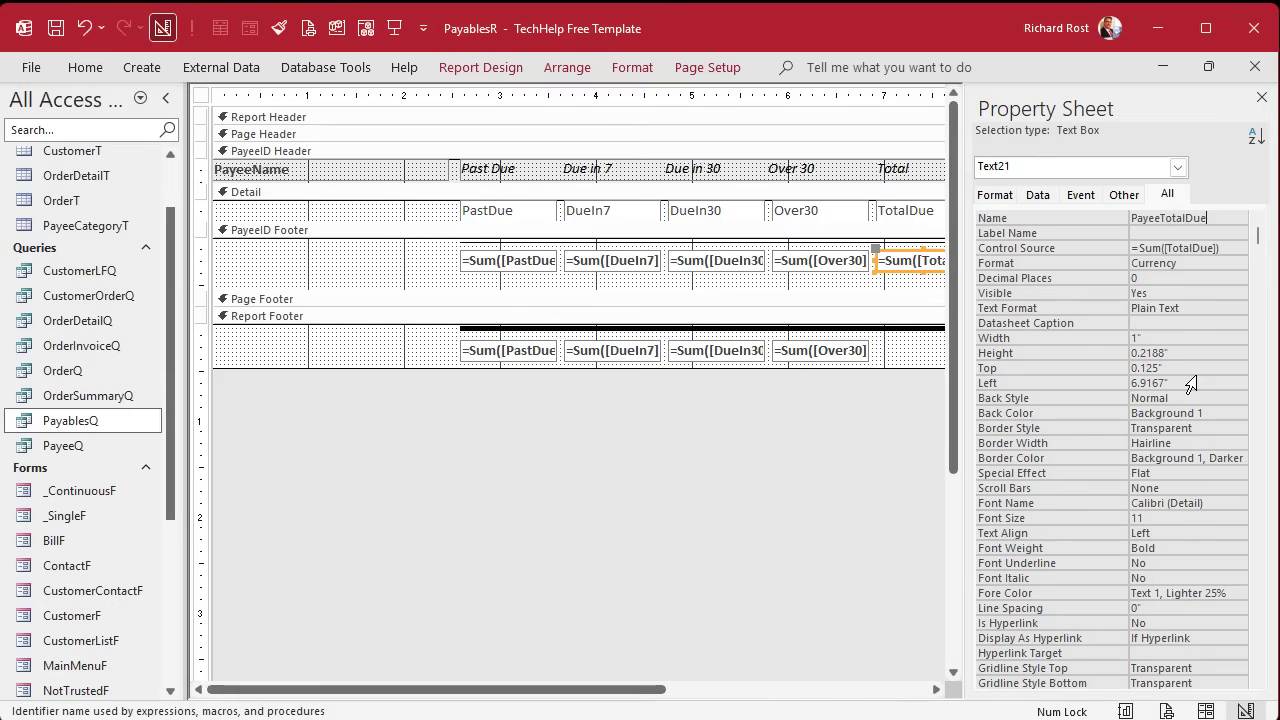
# Duplicate the Over30 sum in the Report Footer and place the copy under the TotalDue column.
pyautogui.press('Return')
pyautogui.click(850, 355)
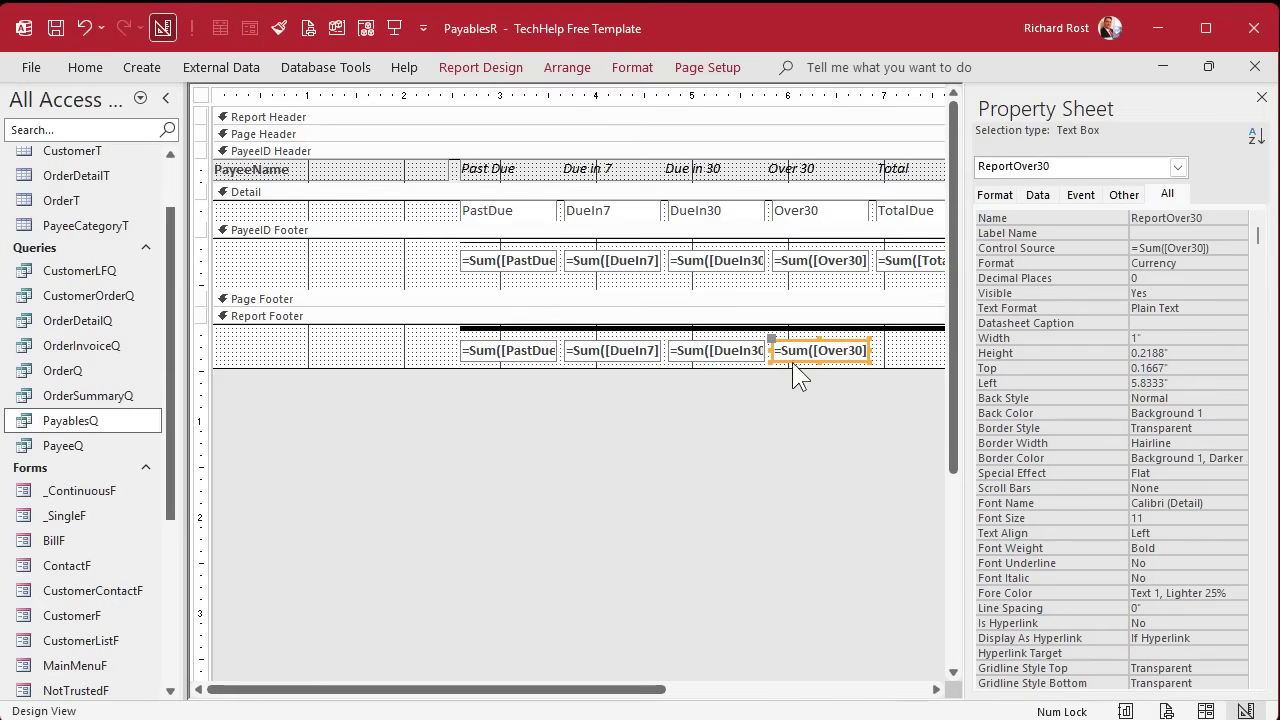
pyautogui.hotkey('ctrl', 'c')
pyautogui.click(394, 357)
pyautogui.hotkey('ctrl', 'v')
pyautogui.click(323, 360)
pyautogui.click(296, 338)
pyautogui.moveTo(385, 345); pyautogui.dragTo(857, 358)
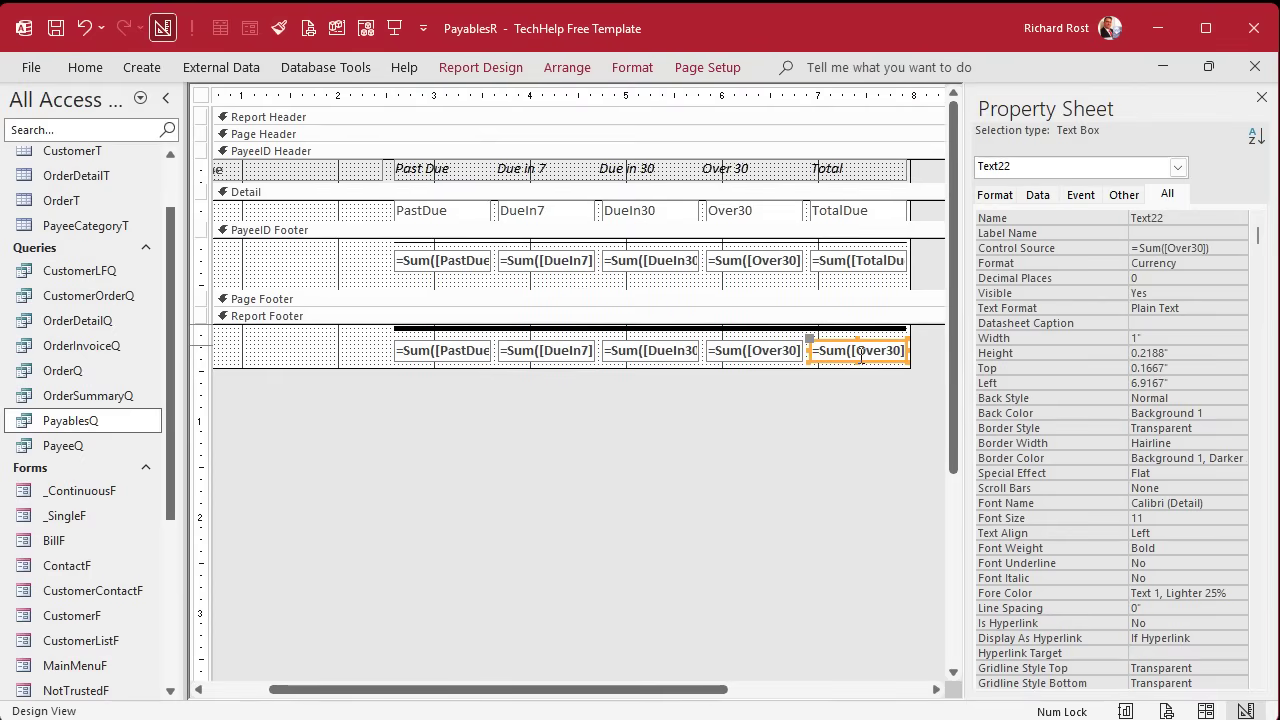
# Set the copied Report Footer sum's control source to =Sum([TotalDue]) and its name to ReportTotalDue.
pyautogui.click(755, 362)
pyautogui.click(851, 351)
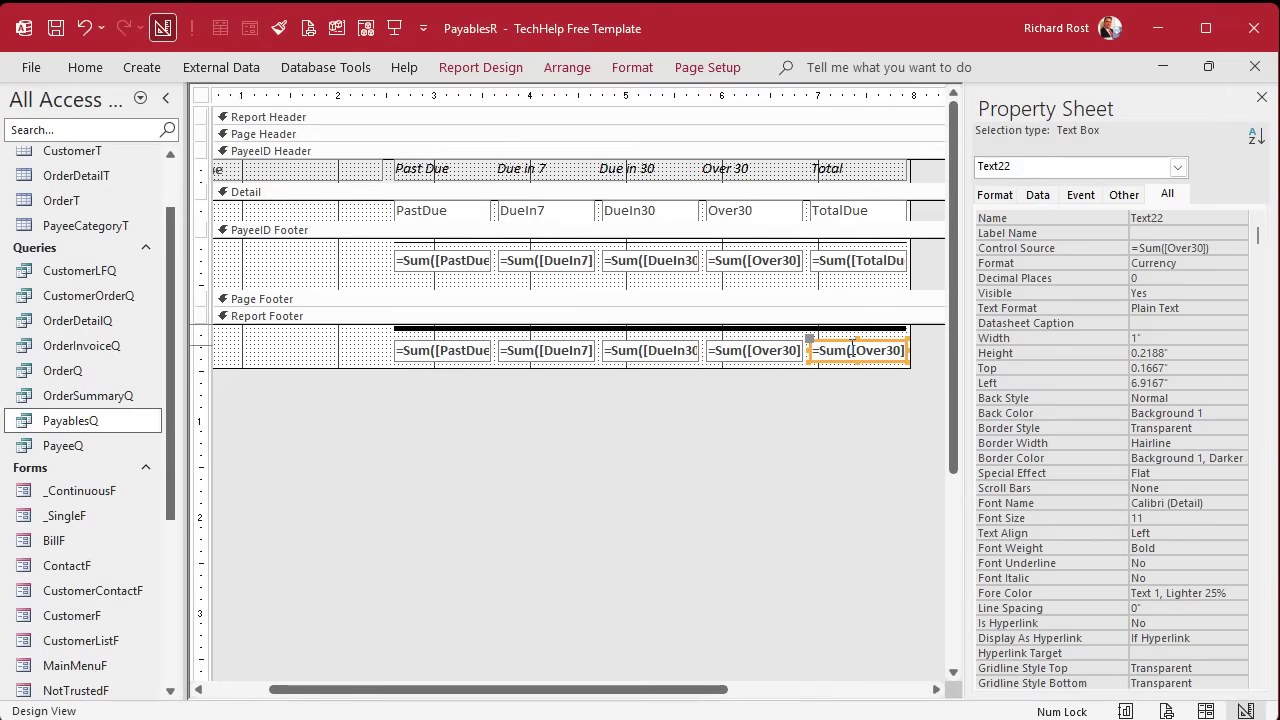
pyautogui.doubleClick(1184, 251)
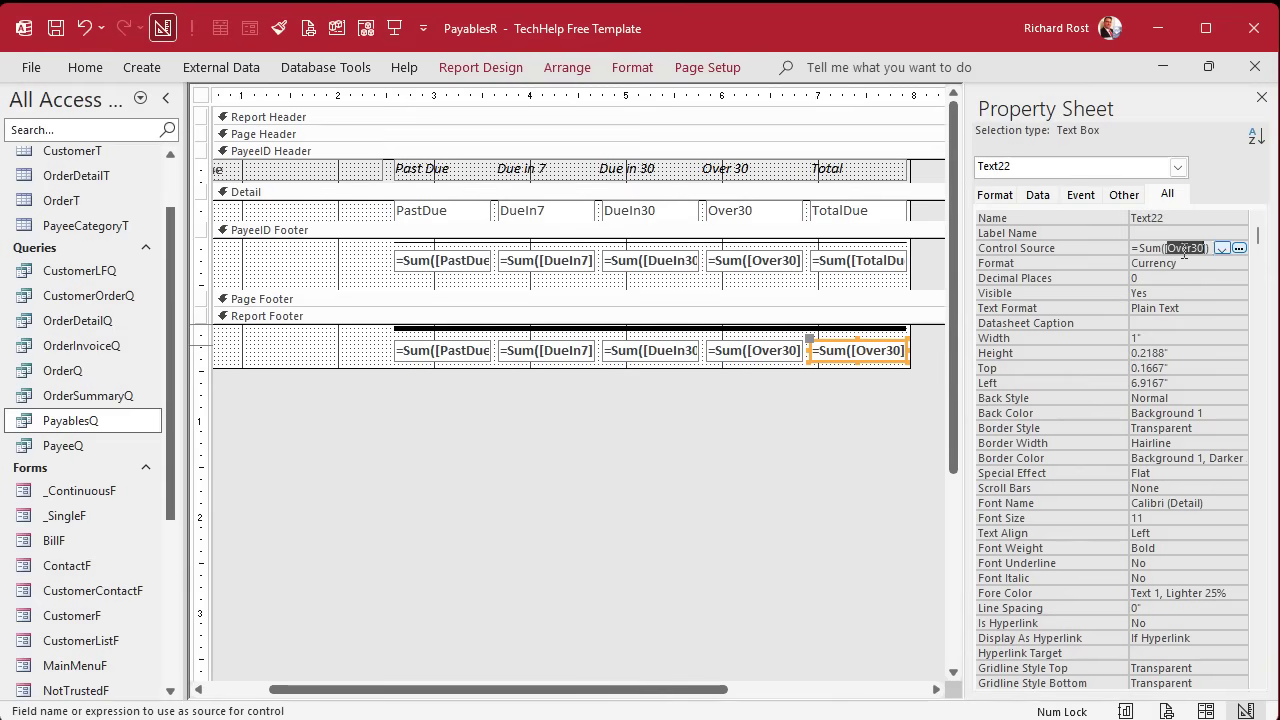
pyautogui.write('TotalD')
pyautogui.press('Return')
pyautogui.press('Up')
pyautogui.press('Up')
pyautogui.press('Up')
pyautogui.write('ReportTotalDue')
pyautogui.press('Return')
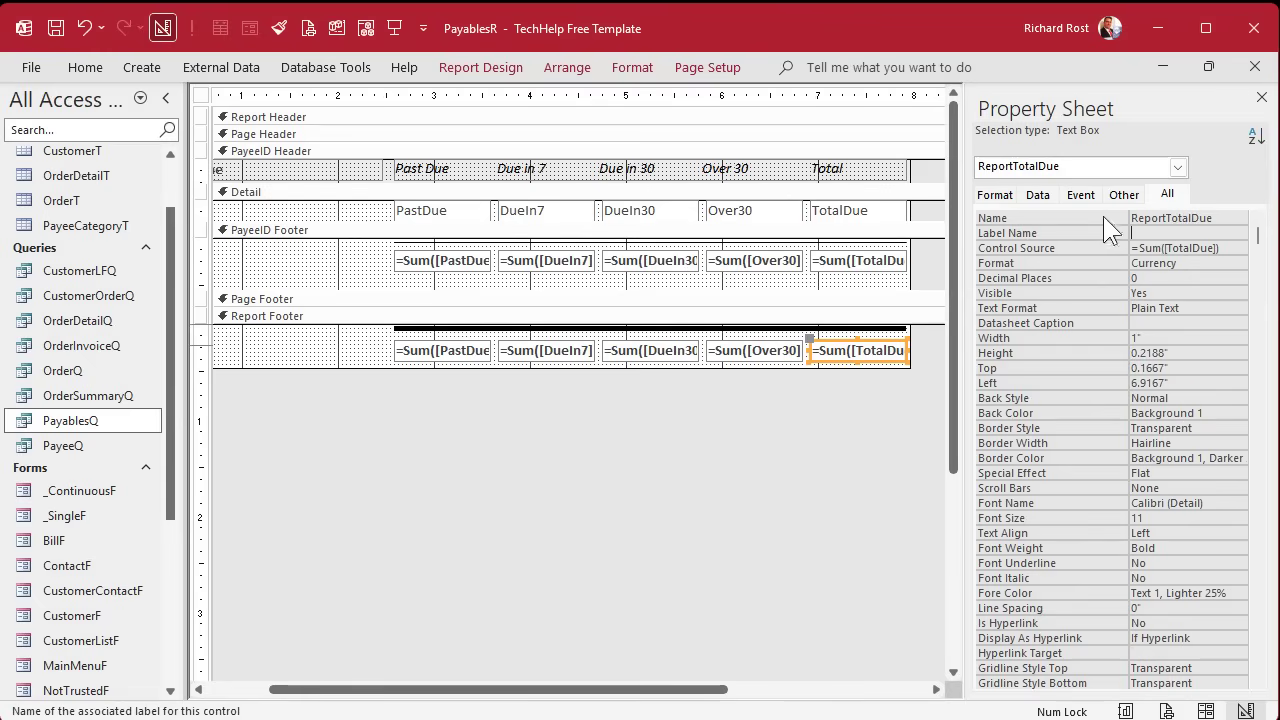
# Preview the report in print view and examine the Total column with its payee and grand totals.
pyautogui.click(309, 28)
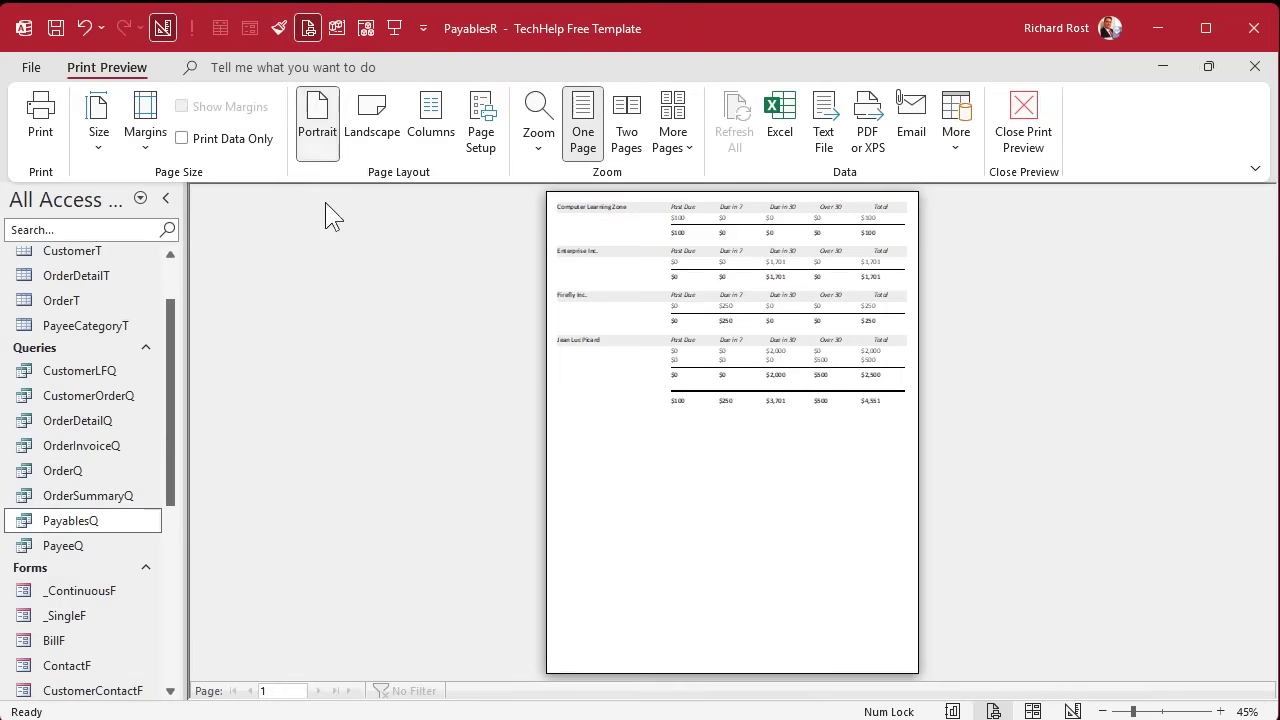
pyautogui.click(890, 241)
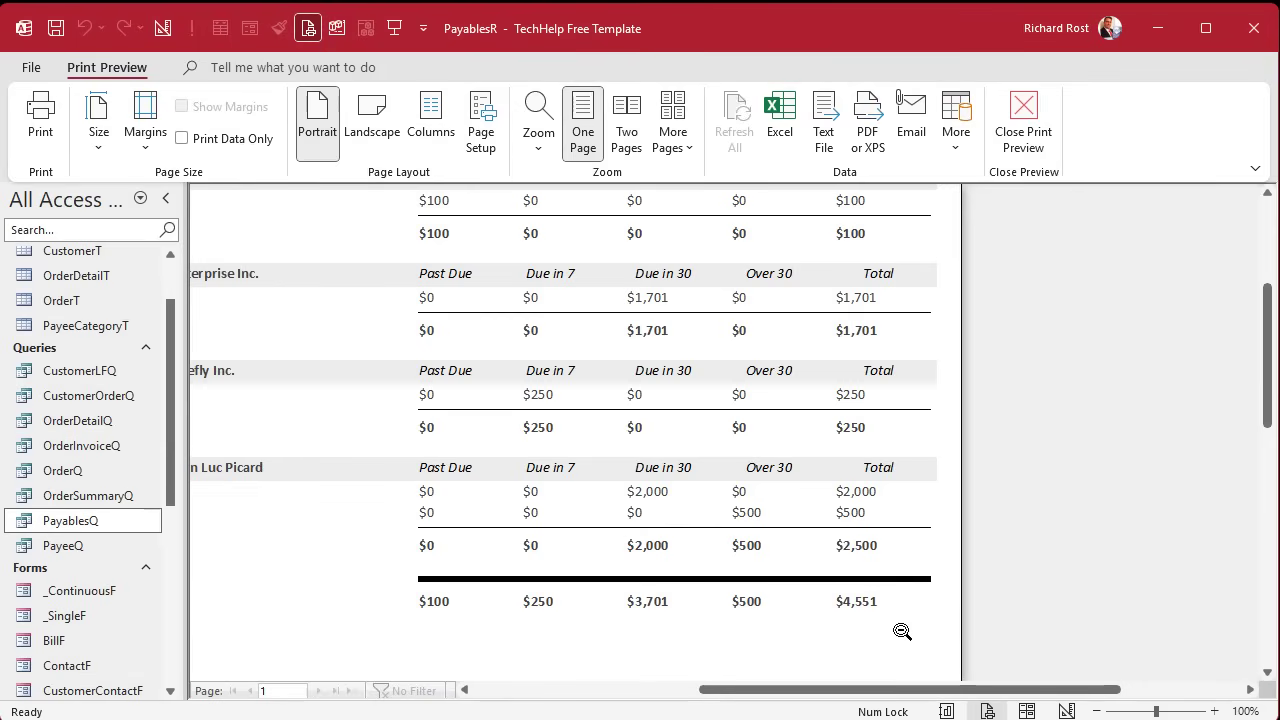
pyautogui.click(752, 497)
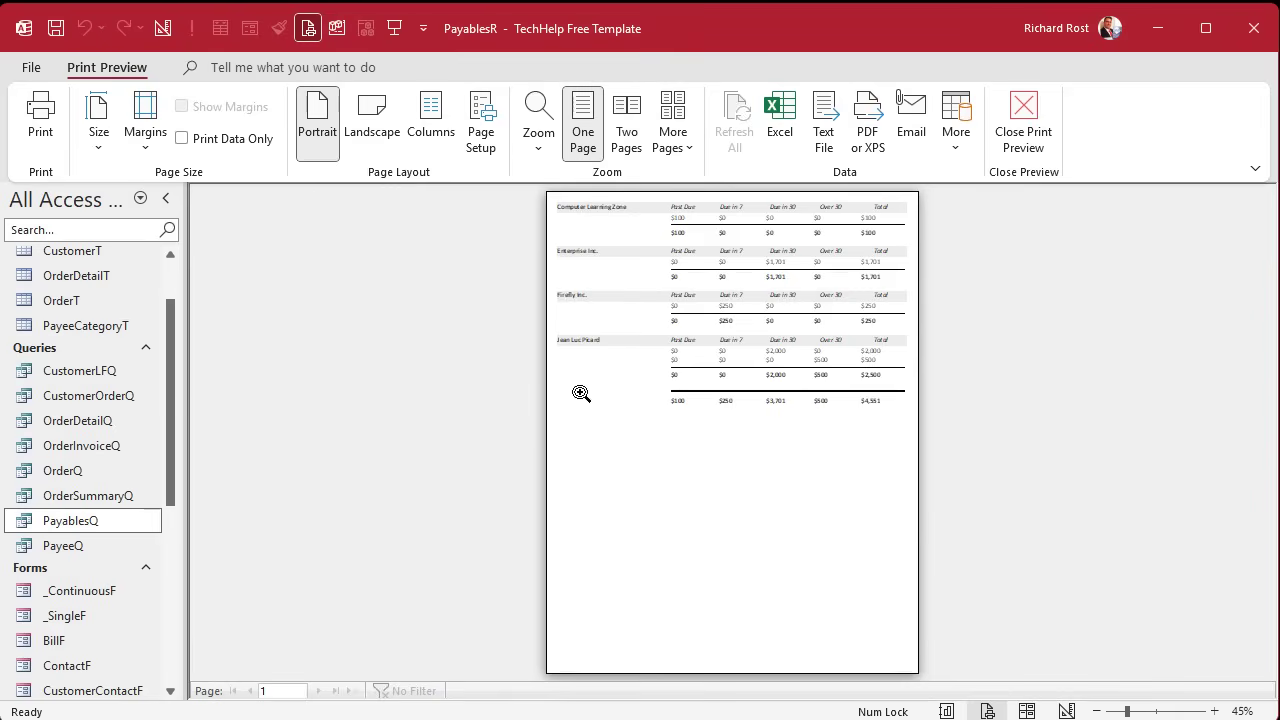
pyautogui.click(777, 355)
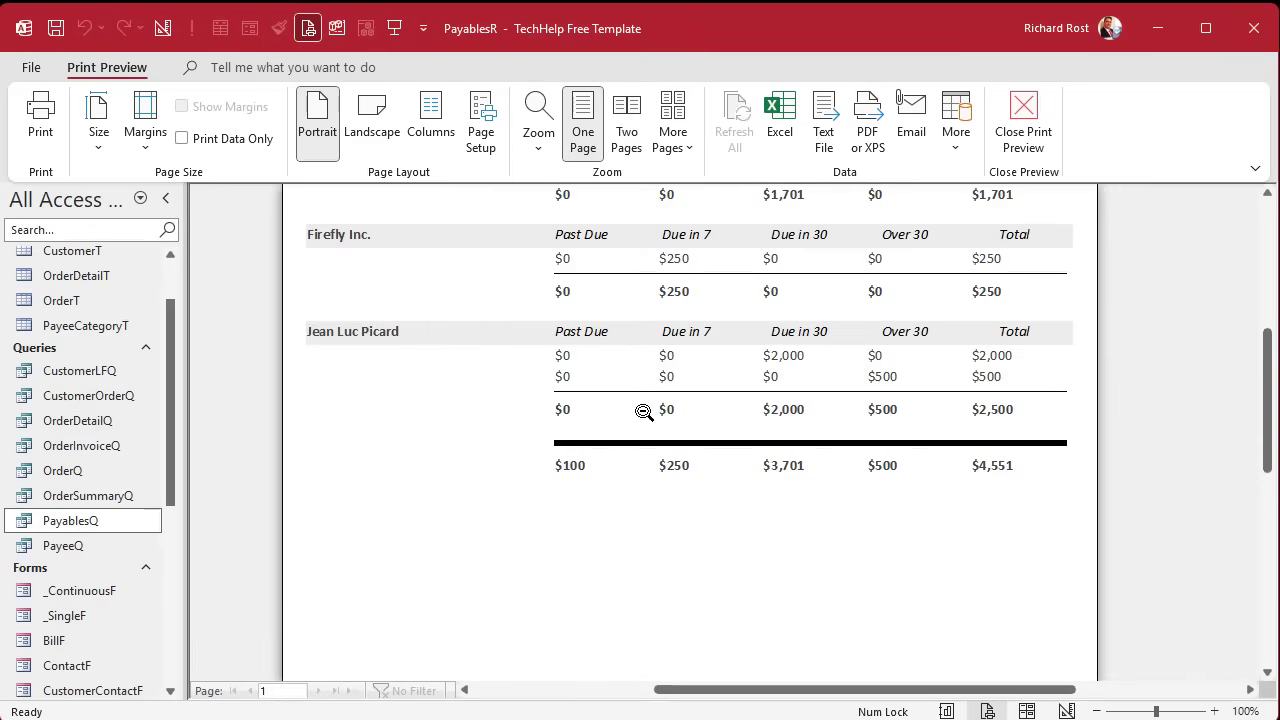
pyautogui.click(627, 274)
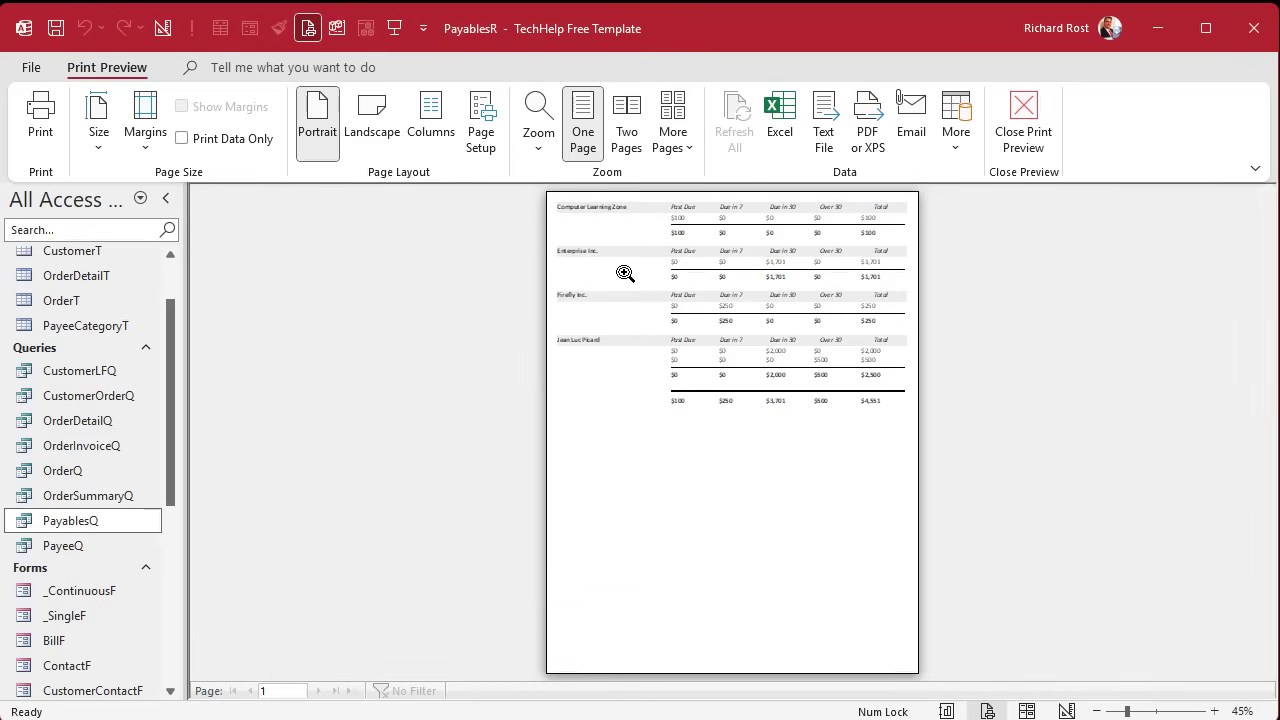
pyautogui.click(1023, 115)
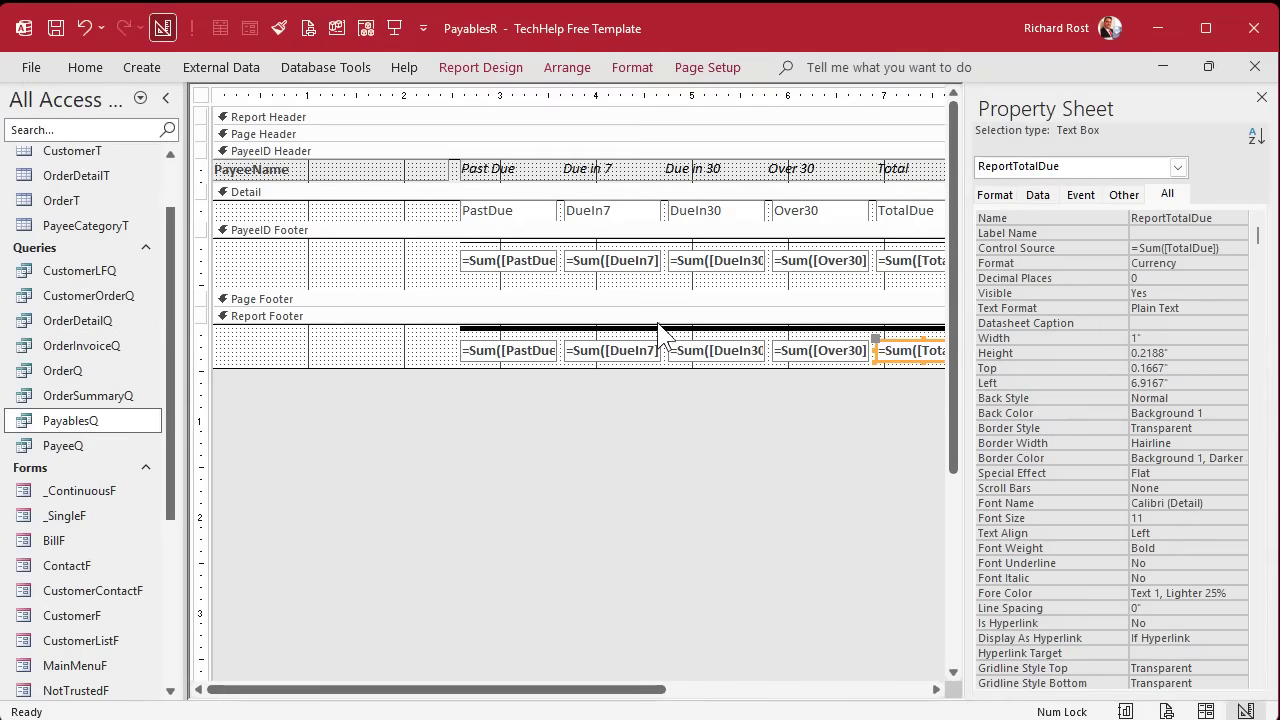
# Set the Detail section's Visible property to No and check the totals-only report in print preview.
pyautogui.click(403, 203)
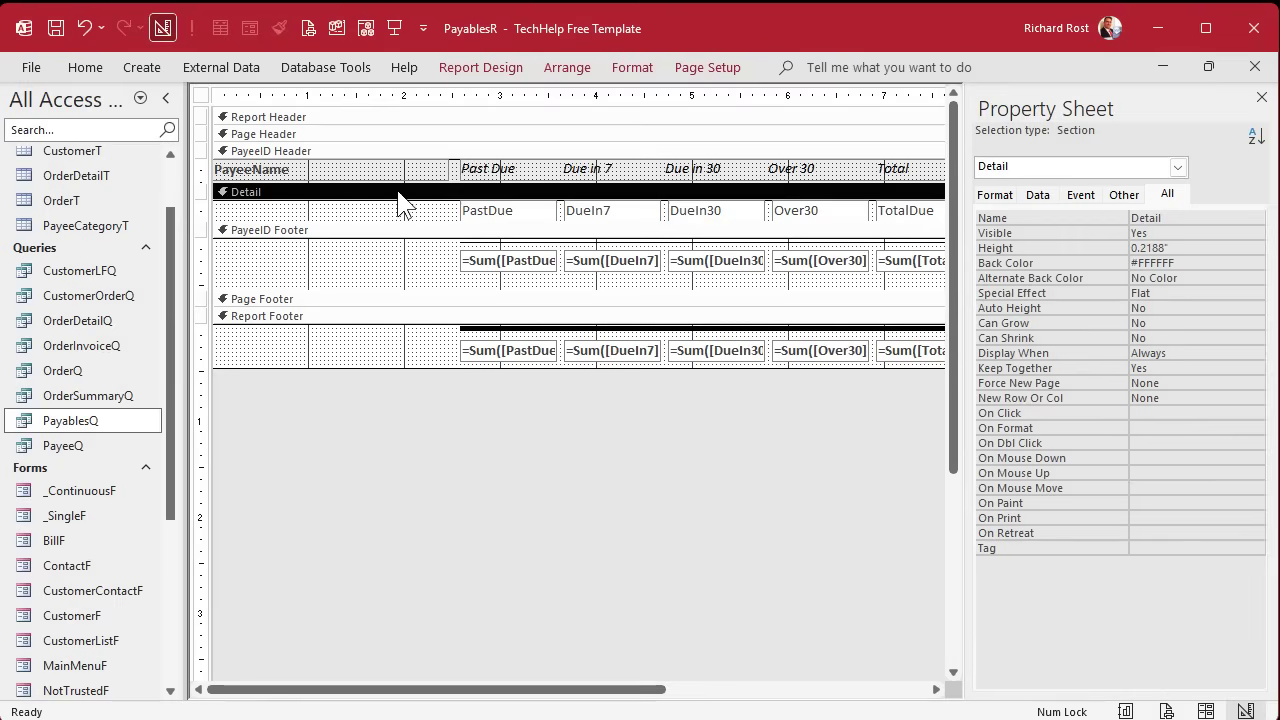
pyautogui.doubleClick(1180, 233)
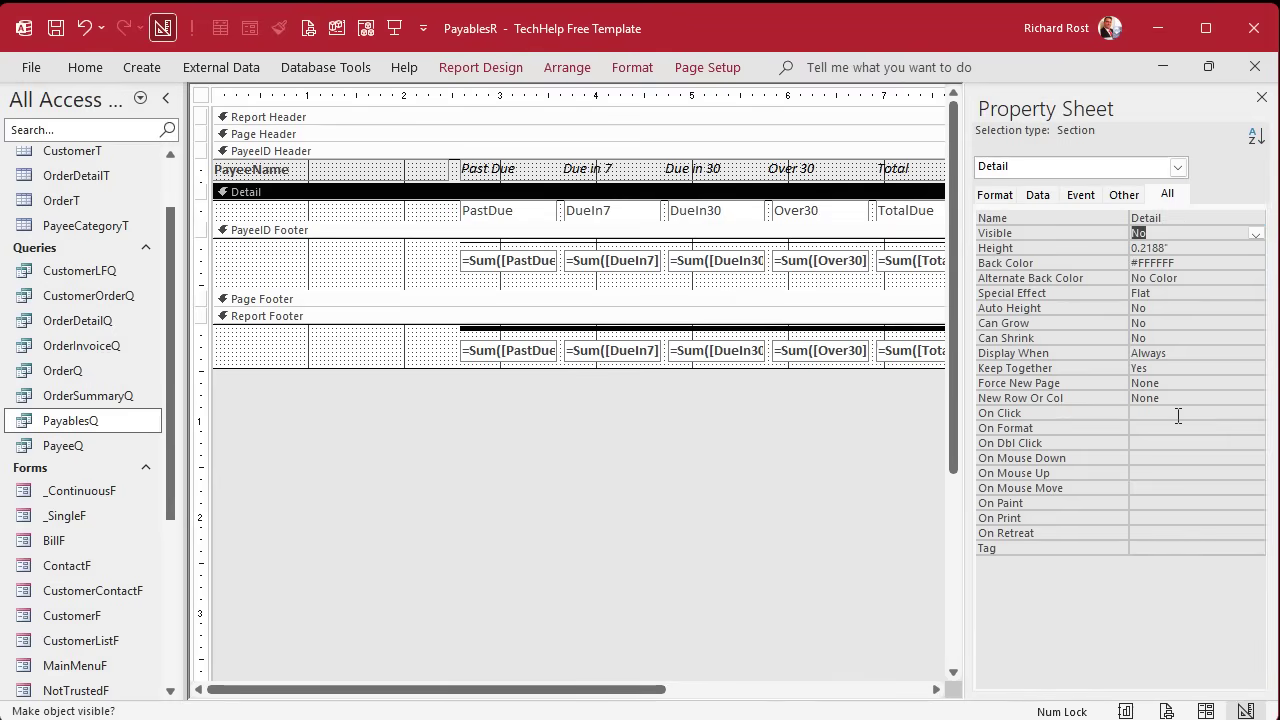
pyautogui.click(307, 28)
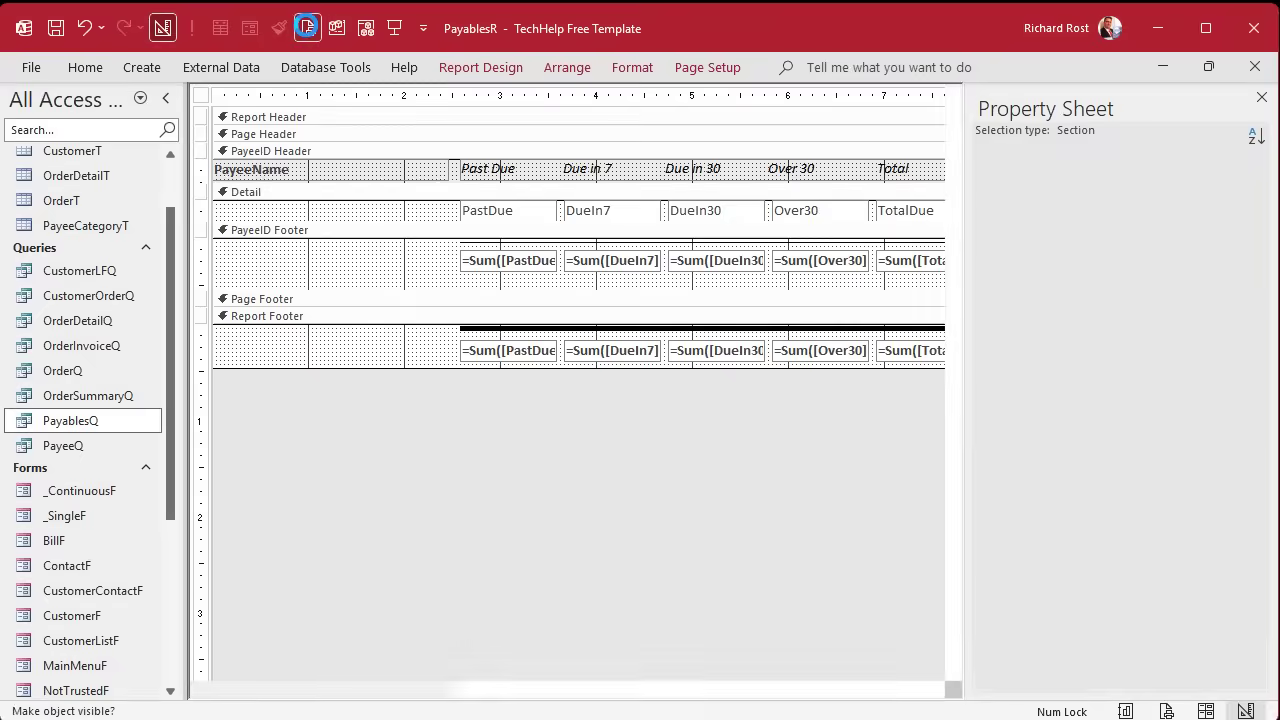
pyautogui.click(784, 210)
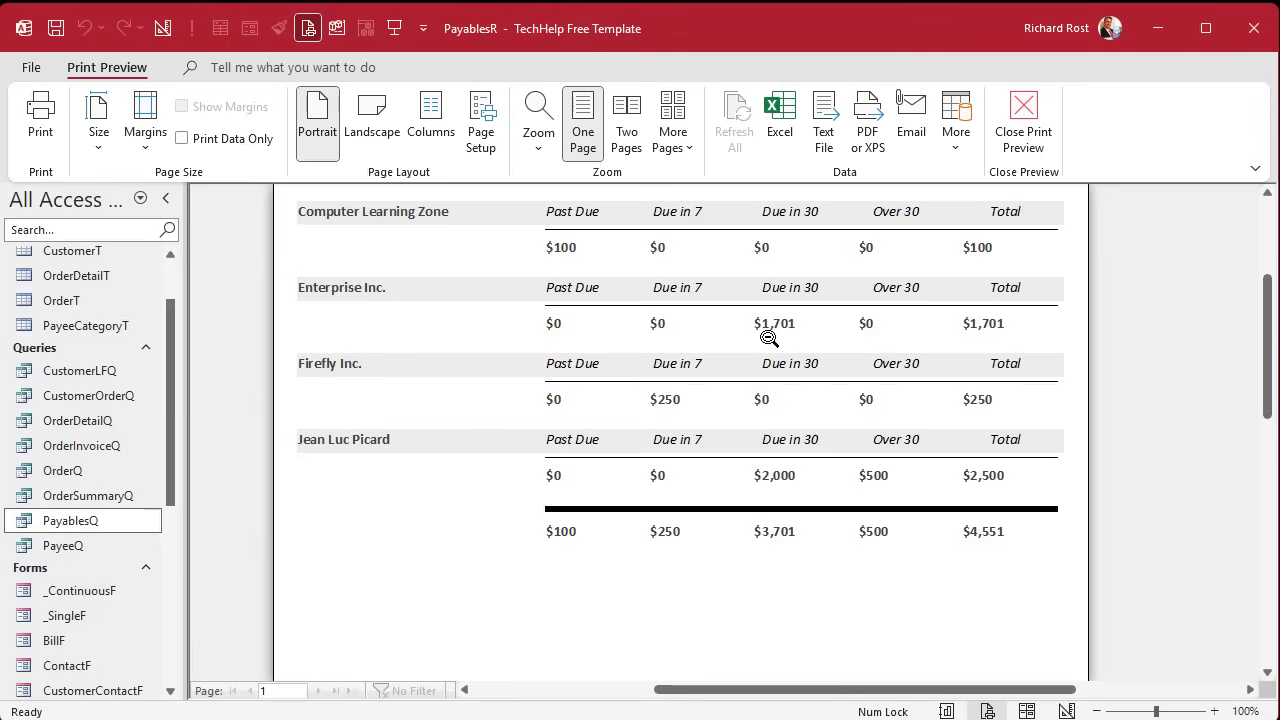
pyautogui.click(699, 350)
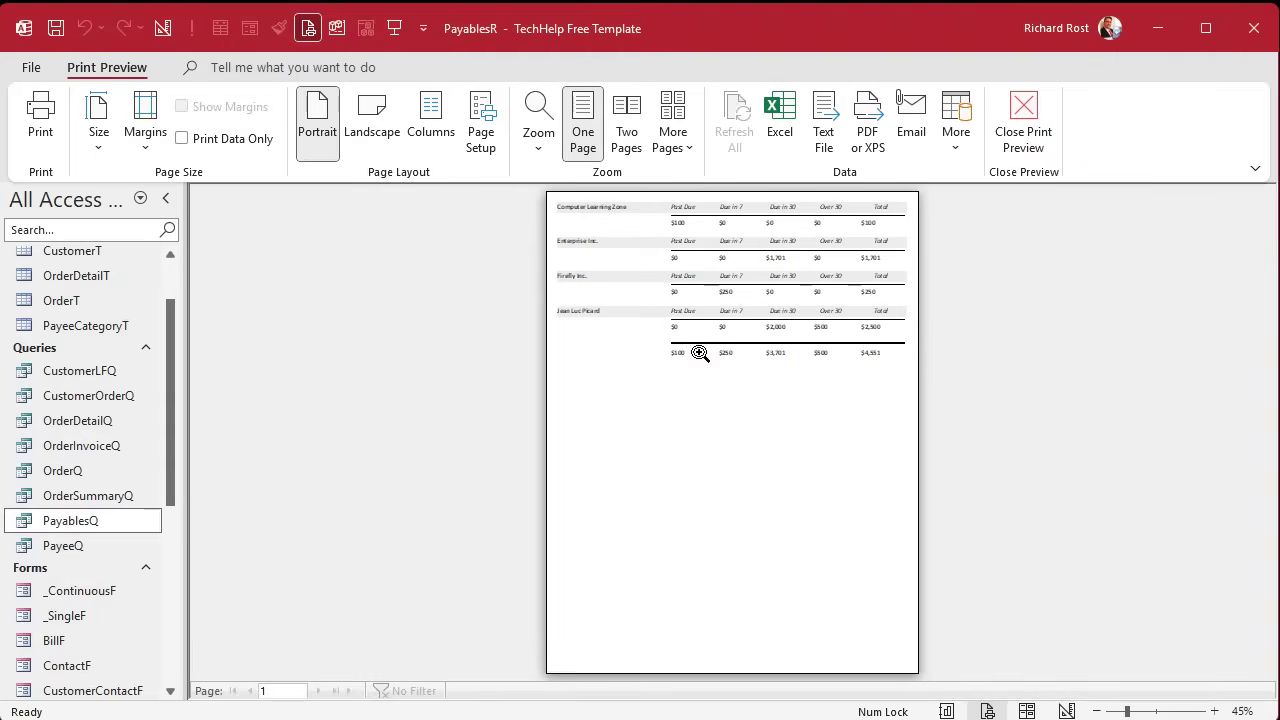
pyautogui.click(731, 277)
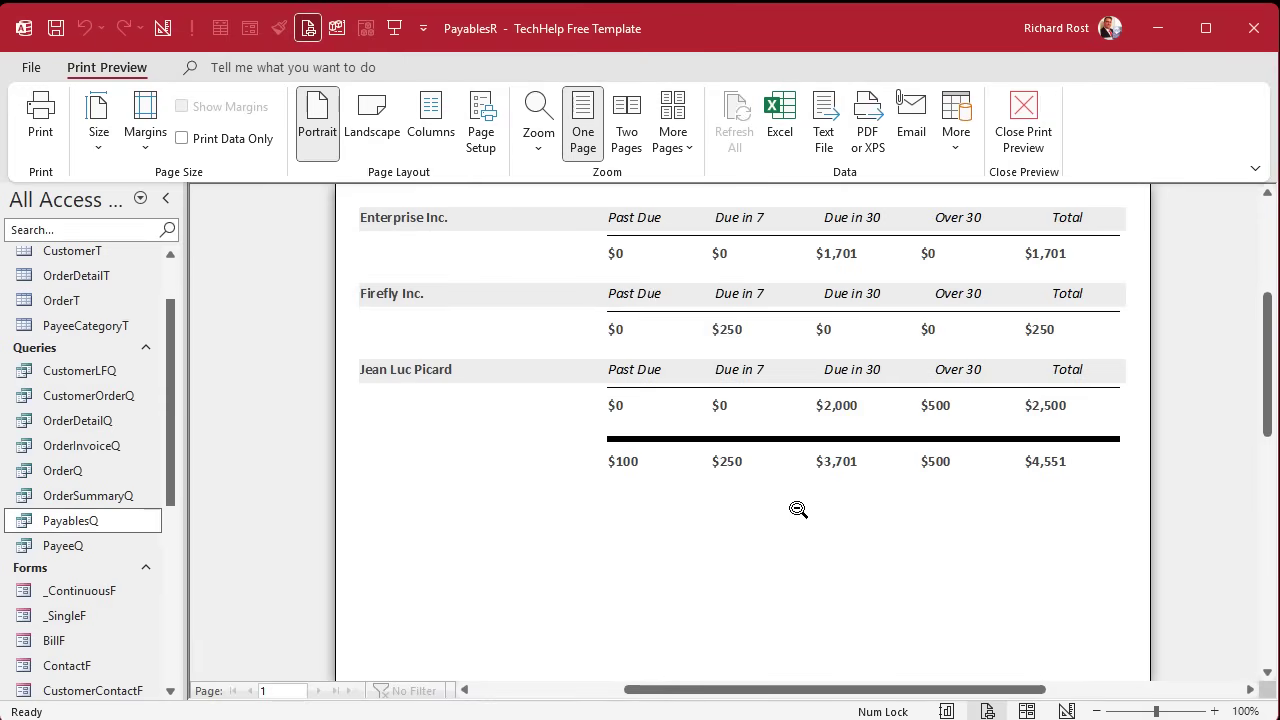
pyautogui.click(1015, 122)
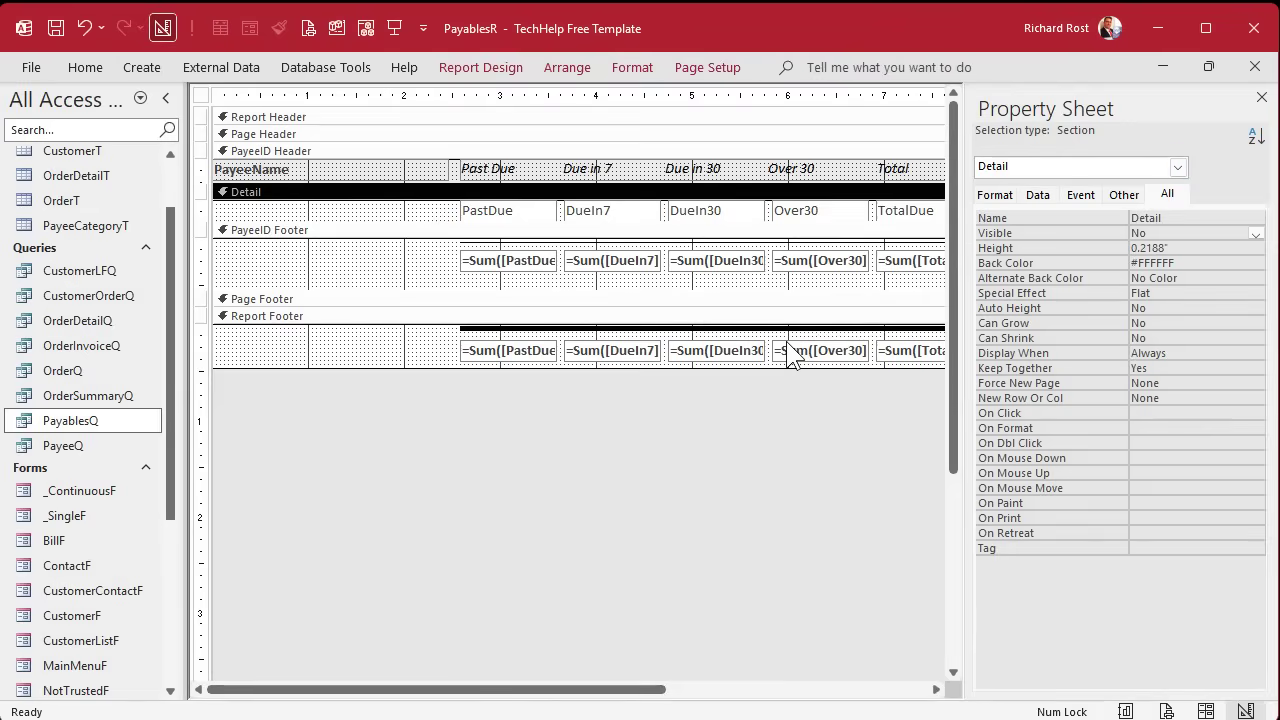